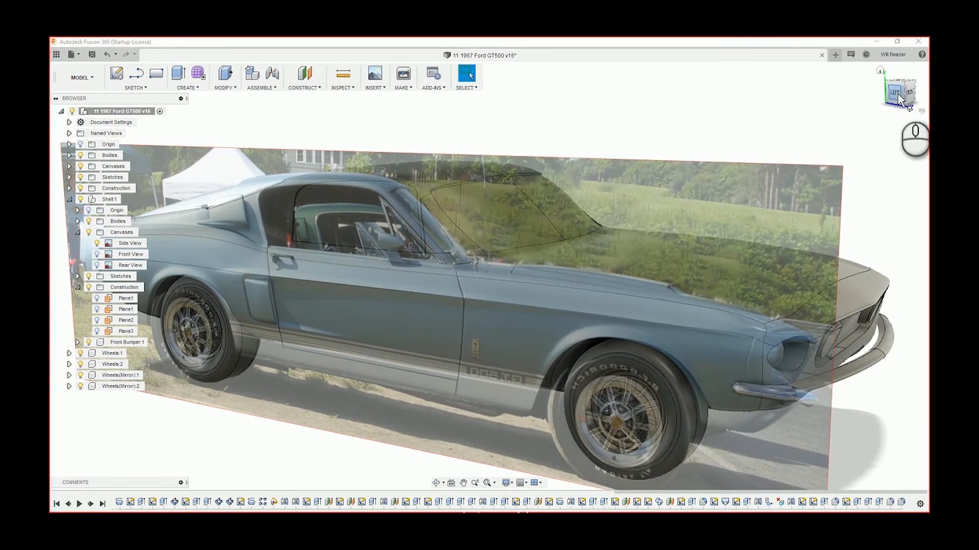
Step: Examine the car body against the side-view reference canvas around the side windows and mirror, and check the model from the front
{"action": "left_click", "coordinate": [896, 94]}
{"action": "scroll", "coordinate": [533, 216], "scroll_direction": "up", "scroll_amount": 5}
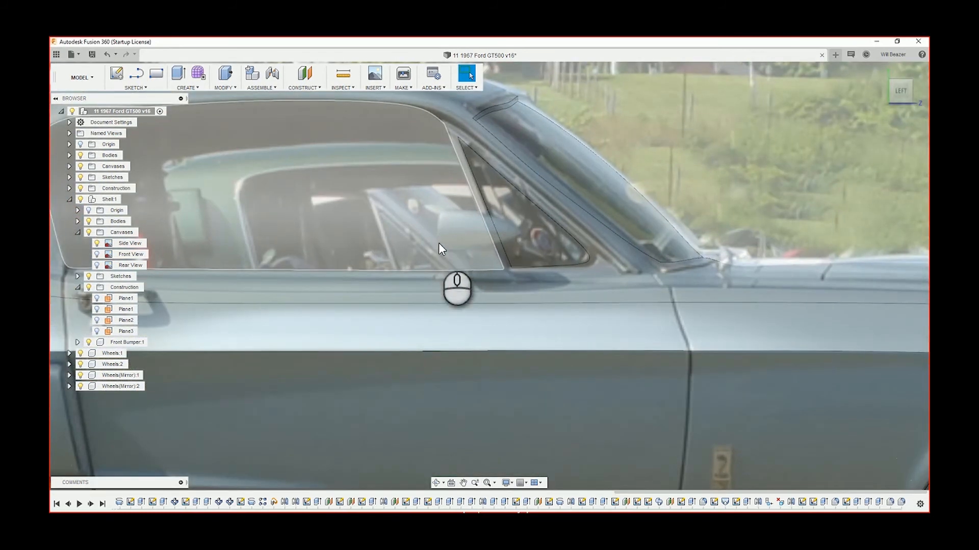
{"action": "scroll", "coordinate": [442, 236], "scroll_direction": "down", "scroll_amount": 5}
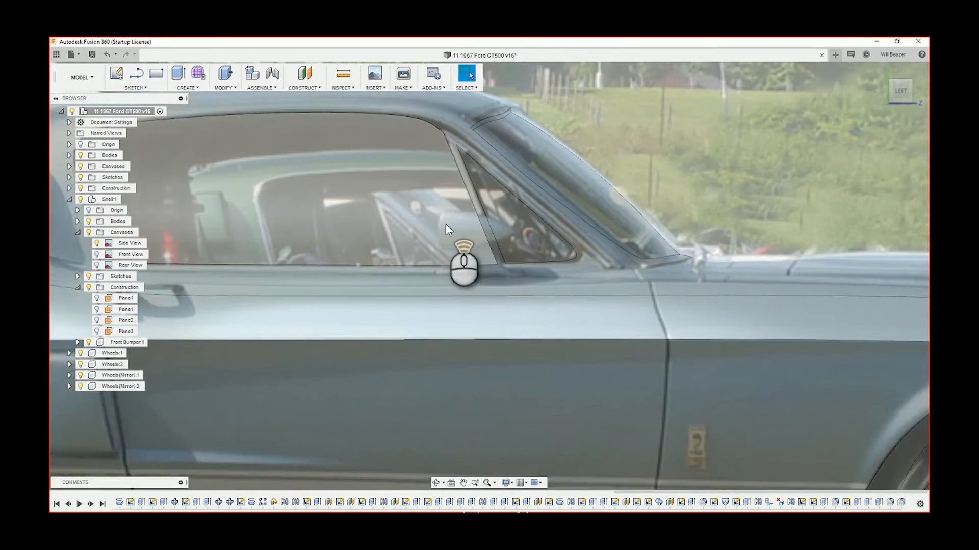
{"action": "scroll", "coordinate": [442, 232], "scroll_direction": "up", "scroll_amount": 4}
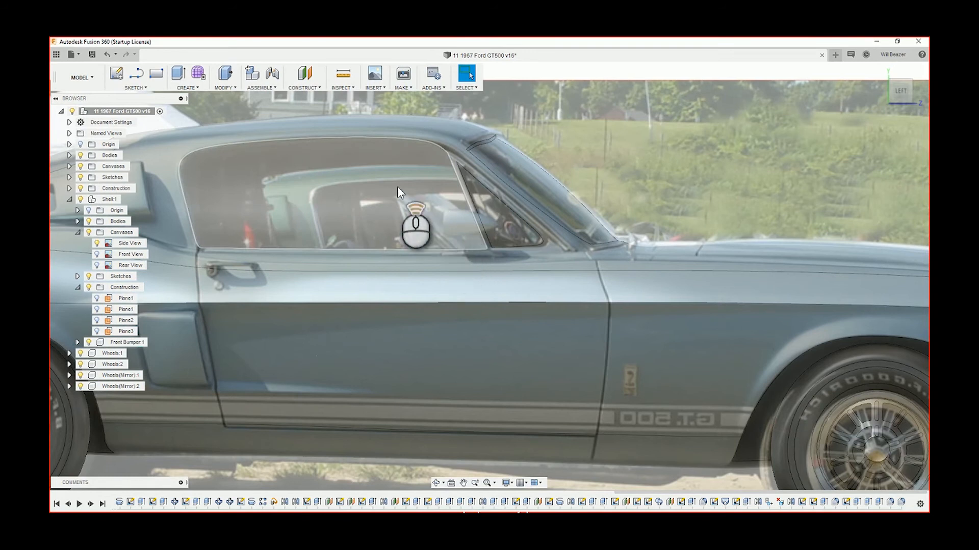
{"action": "scroll", "coordinate": [497, 209], "scroll_direction": "down", "scroll_amount": 3}
{"action": "middle_click_drag", "start_coordinate": [497, 209], "coordinate": [470, 215], "text": "shift"}
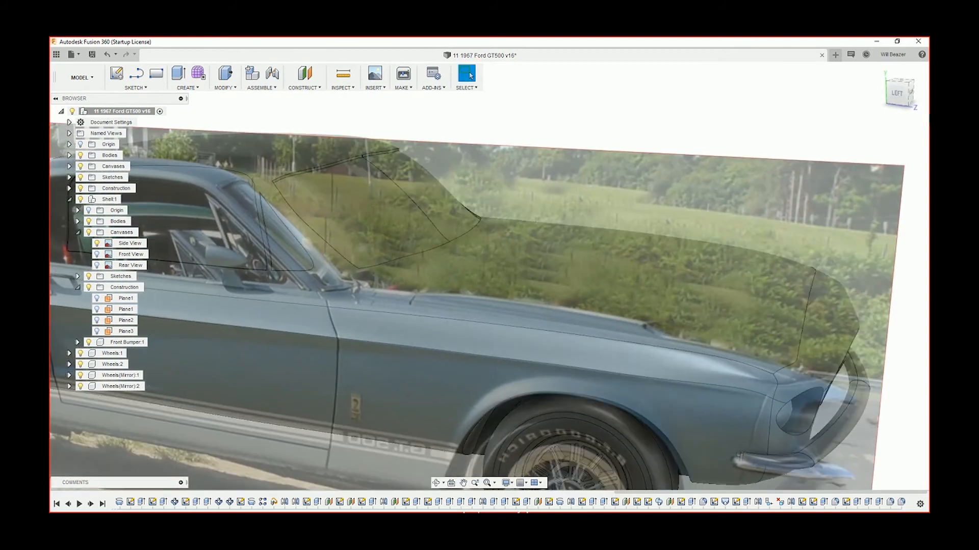
{"action": "left_click", "coordinate": [903, 102]}
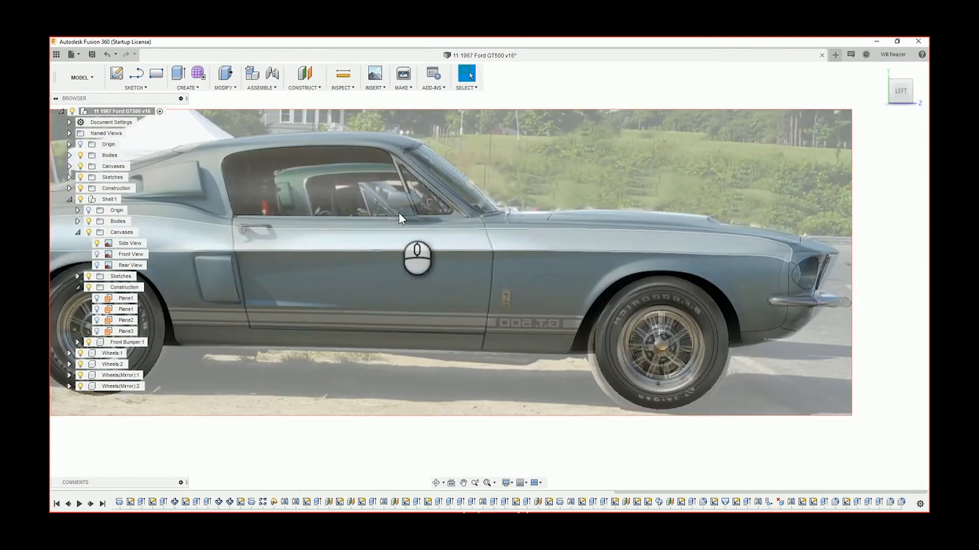
{"action": "middle_click_drag", "start_coordinate": [576, 206], "coordinate": [527, 204], "text": "shift"}
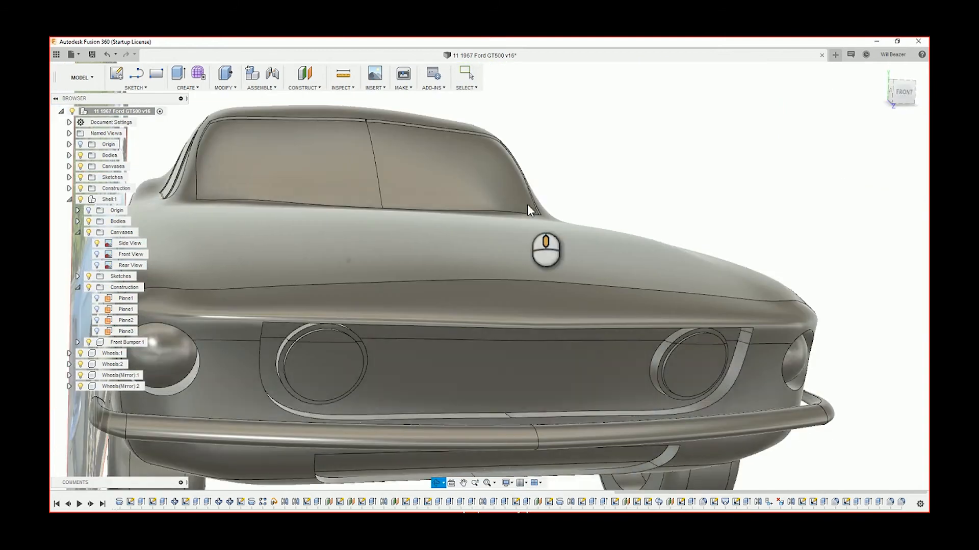
{"action": "left_click", "coordinate": [904, 94]}
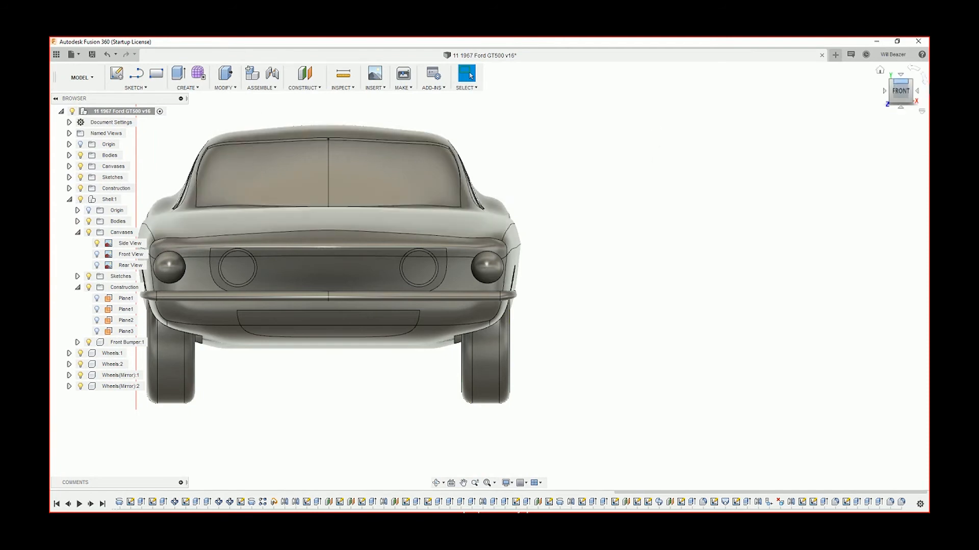
{"action": "left_click", "coordinate": [885, 91]}
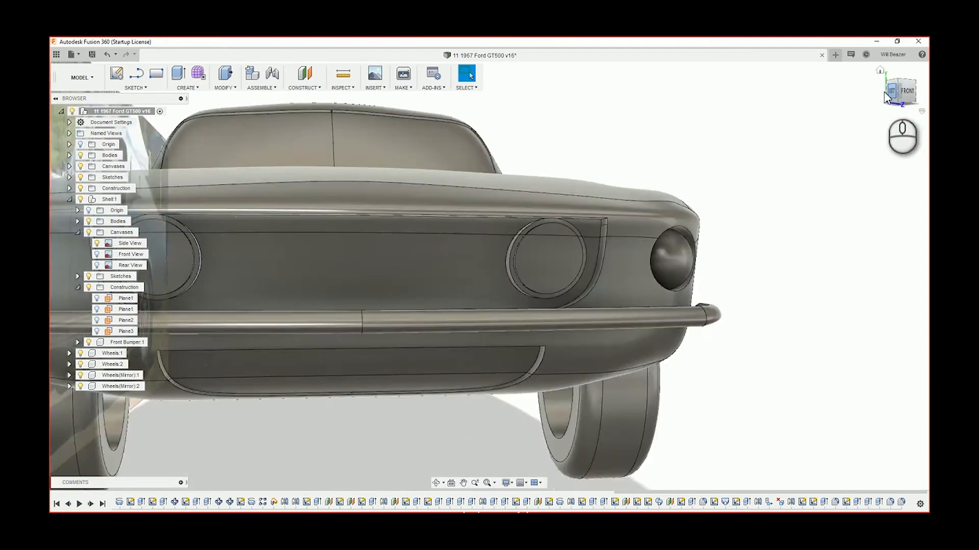
{"action": "scroll", "coordinate": [721, 178], "scroll_direction": "up", "scroll_amount": 4}
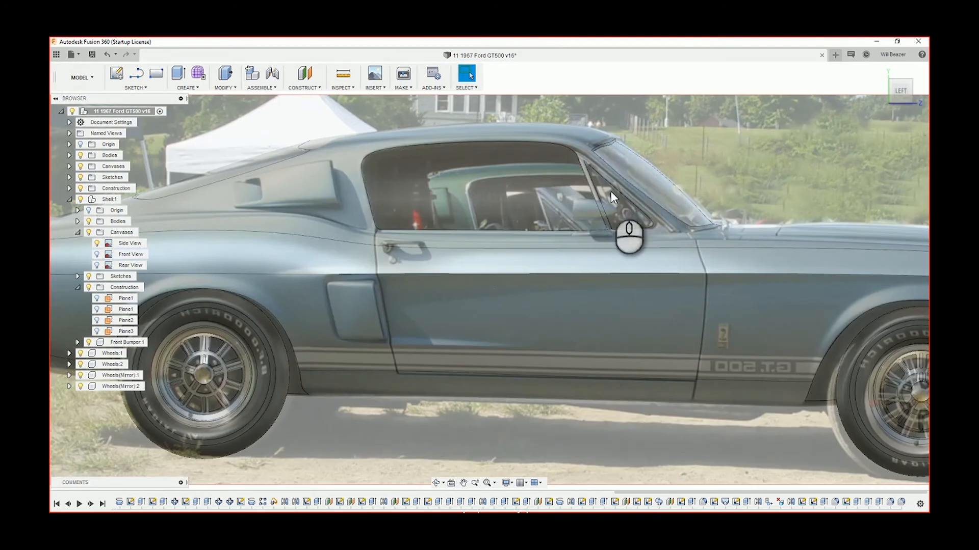
{"action": "left_click", "coordinate": [309, 87]}
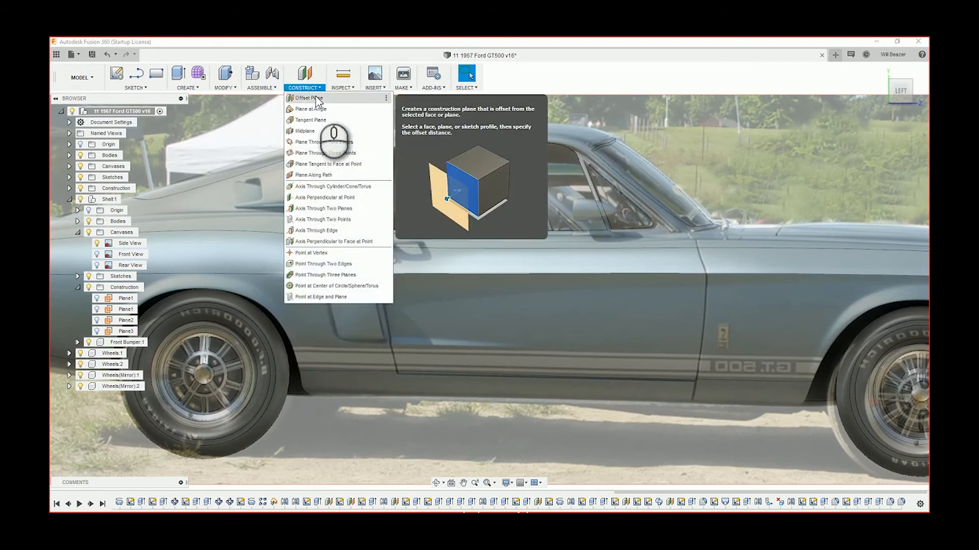
{"action": "left_click", "coordinate": [316, 98]}
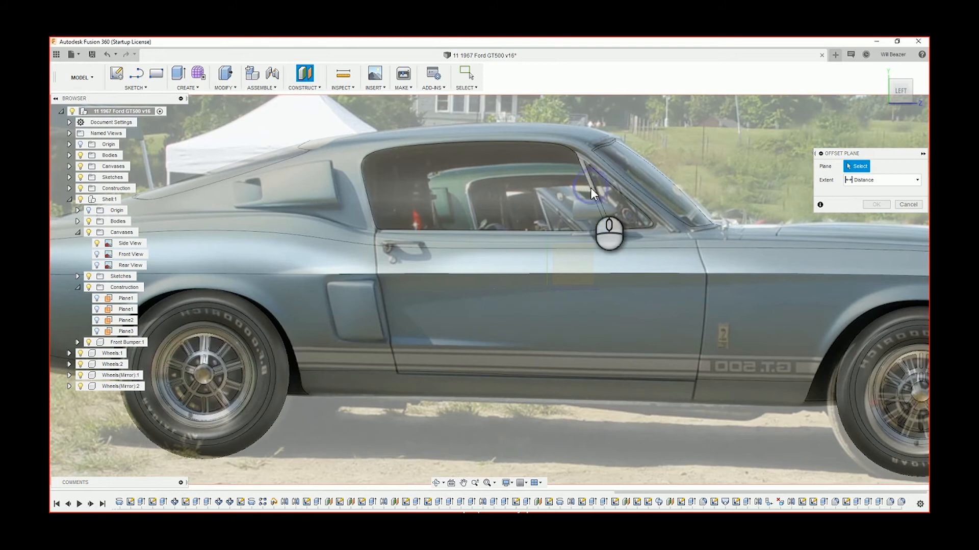
{"action": "middle_click_drag", "start_coordinate": [590, 175], "coordinate": [593, 185], "text": "shift"}
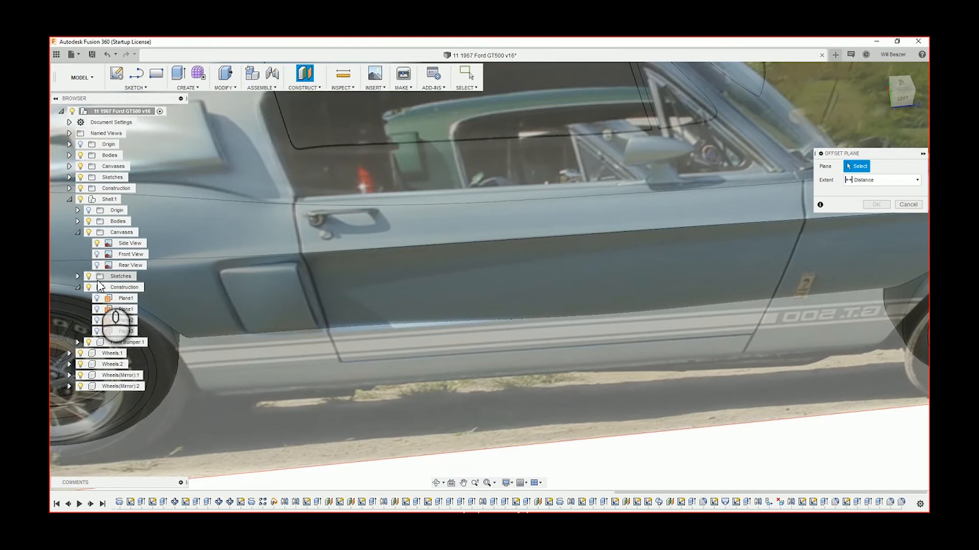
{"action": "left_click", "coordinate": [97, 243]}
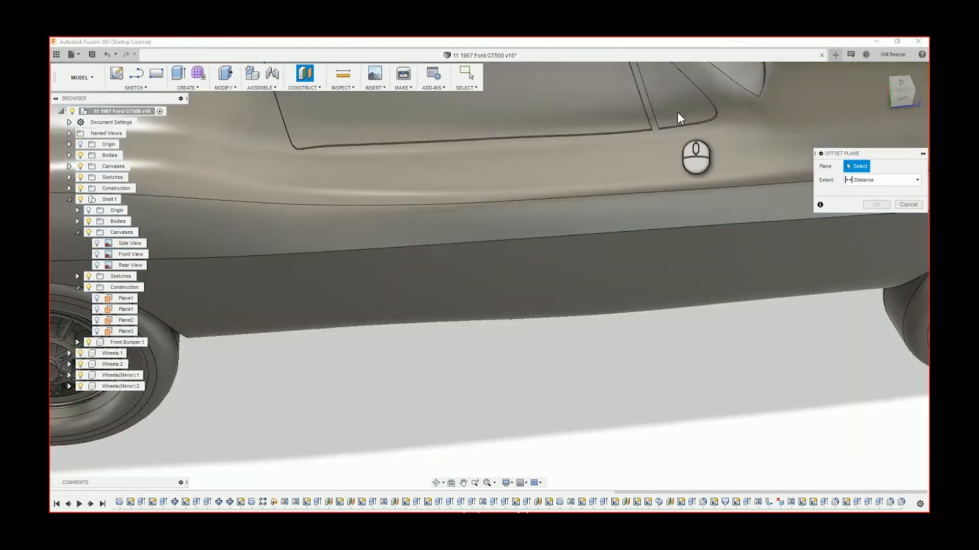
{"action": "middle_click_drag", "start_coordinate": [677, 111], "coordinate": [717, 113], "text": "shift"}
{"action": "scroll", "coordinate": [662, 94], "scroll_direction": "up", "scroll_amount": 5}
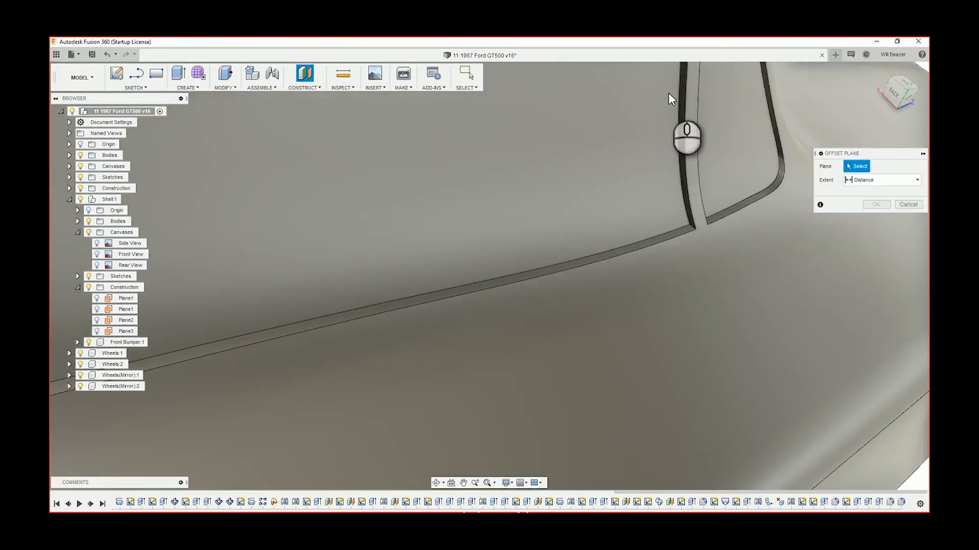
{"action": "left_click", "coordinate": [681, 97]}
{"action": "scroll", "coordinate": [606, 217], "scroll_direction": "down", "scroll_amount": 5}
{"action": "middle_click_drag", "start_coordinate": [604, 216], "coordinate": [645, 197], "text": "shift"}
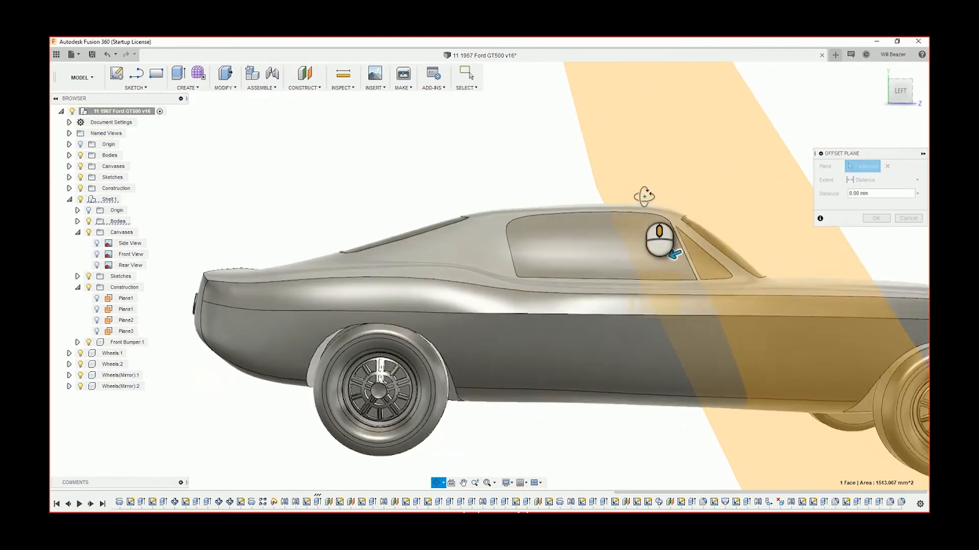
{"action": "left_click", "coordinate": [905, 93]}
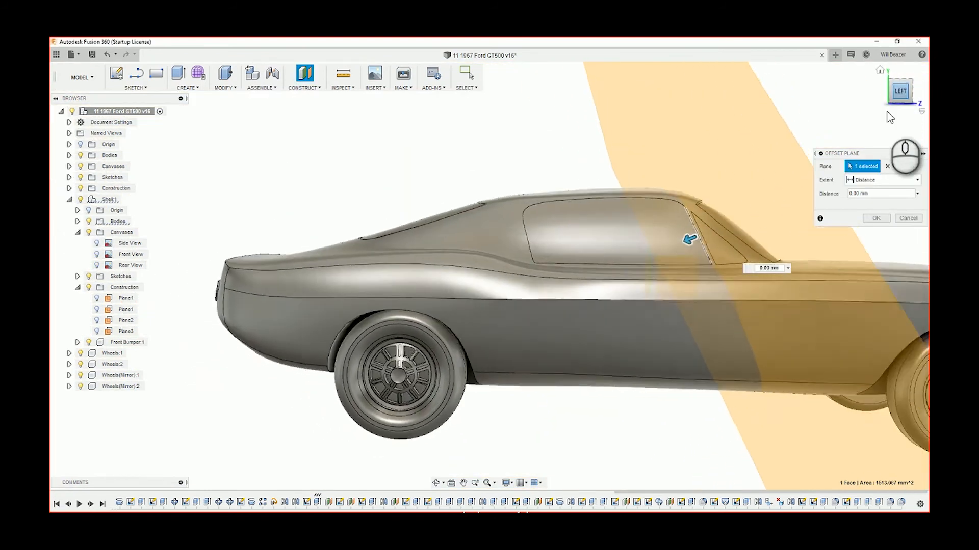
{"action": "scroll", "coordinate": [663, 244], "scroll_direction": "up", "scroll_amount": 5}
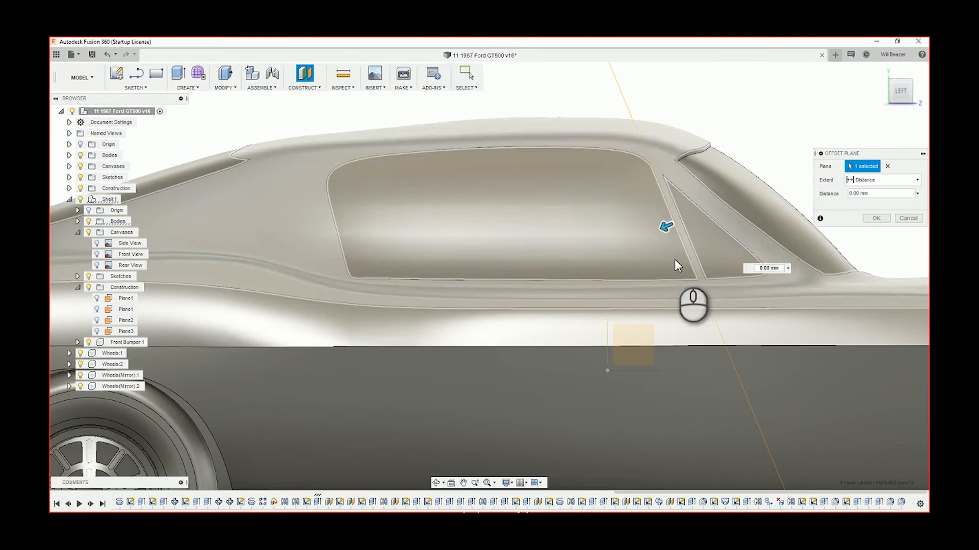
{"action": "left_click", "coordinate": [97, 243]}
{"action": "scroll", "coordinate": [813, 238], "scroll_direction": "up", "scroll_amount": 3}
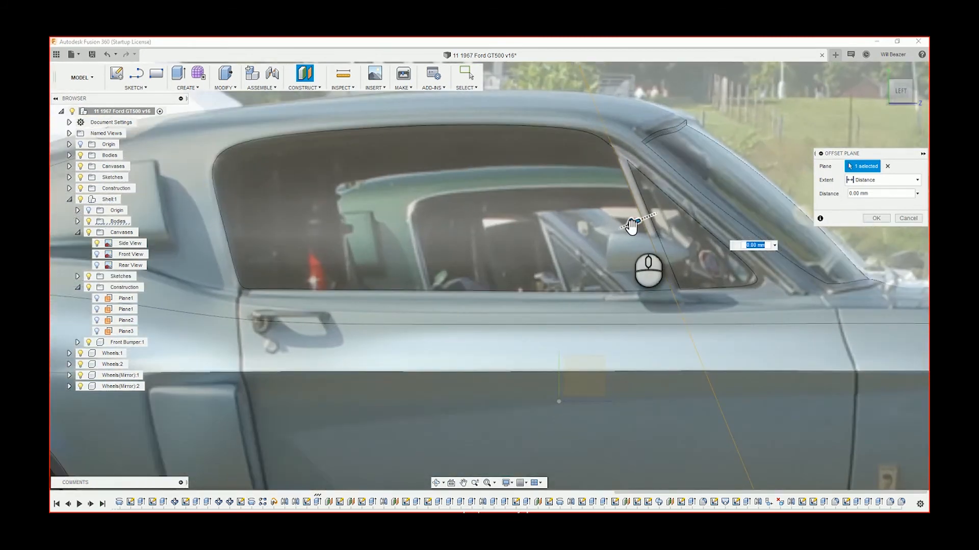
{"action": "left_click_drag", "start_coordinate": [631, 226], "coordinate": [585, 231]}
{"action": "left_click", "coordinate": [909, 218]}
{"action": "left_click", "coordinate": [659, 279]}
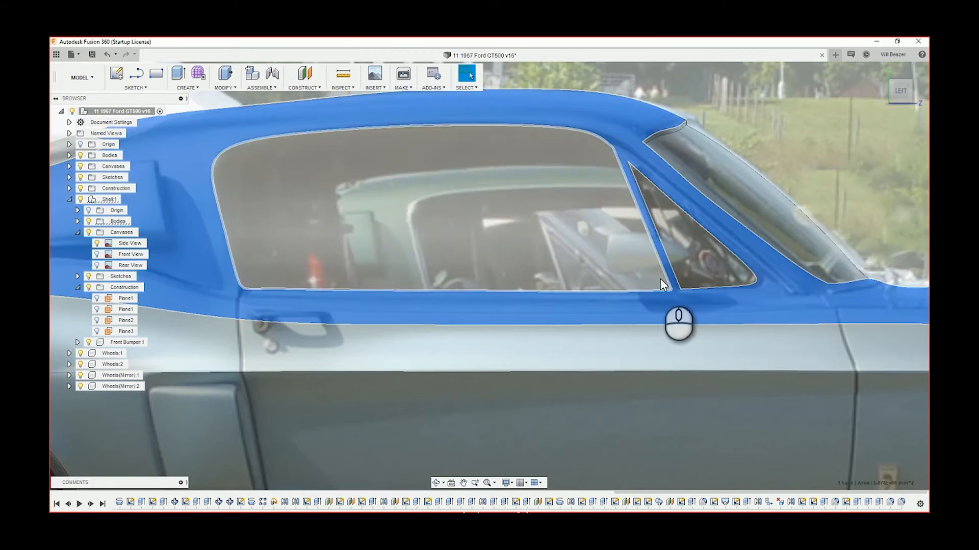
{"action": "scroll", "coordinate": [660, 275], "scroll_direction": "down", "scroll_amount": 4}
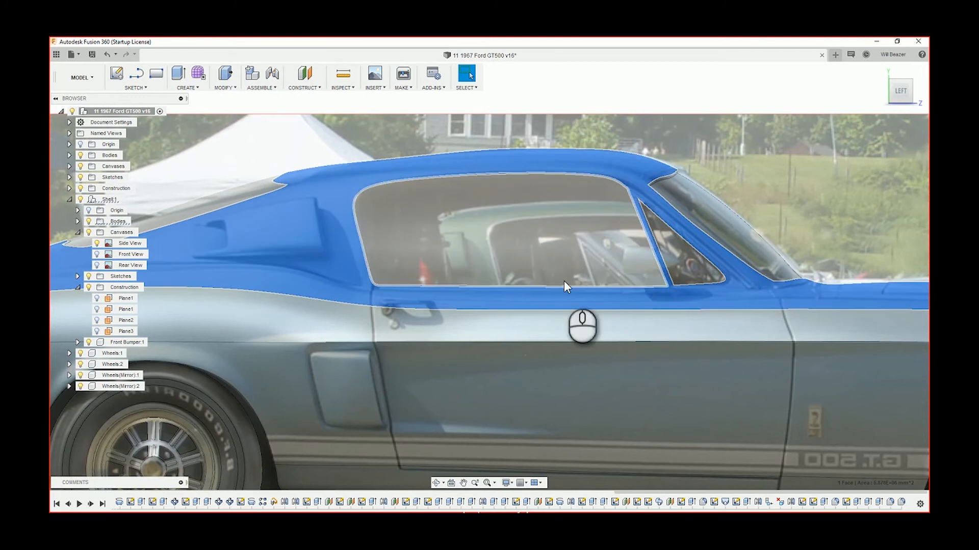
Step: Start a sketch on the origin plane that is parallel to the side-view canvas
{"action": "left_click", "coordinate": [116, 75]}
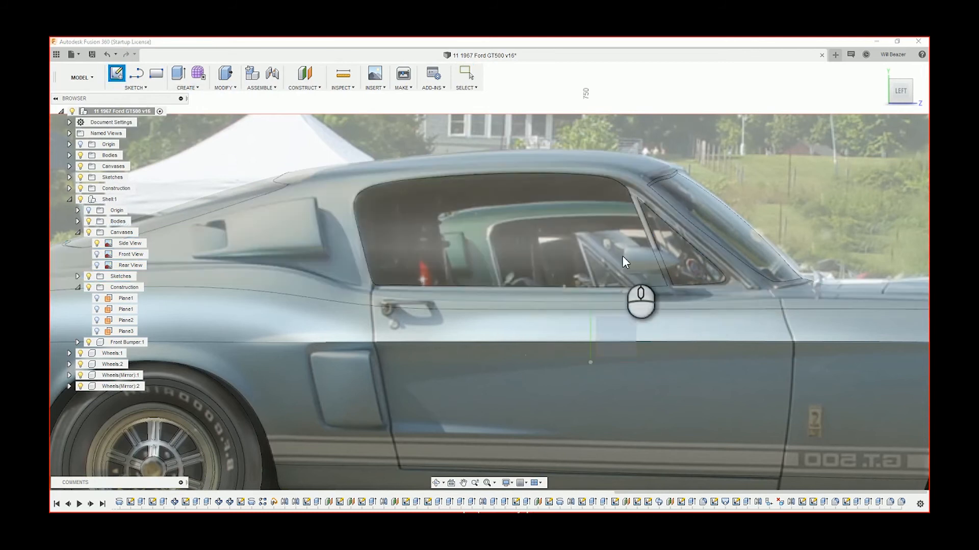
{"action": "scroll", "coordinate": [445, 305], "scroll_direction": "down", "scroll_amount": 3}
{"action": "scroll", "coordinate": [350, 256], "scroll_direction": "up", "scroll_amount": 5}
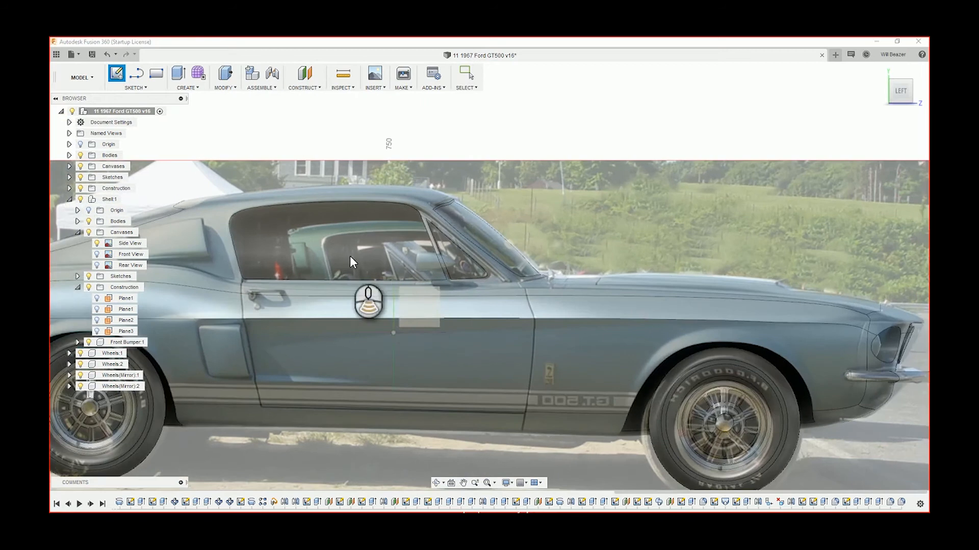
{"action": "scroll", "coordinate": [444, 232], "scroll_direction": "up", "scroll_amount": 3}
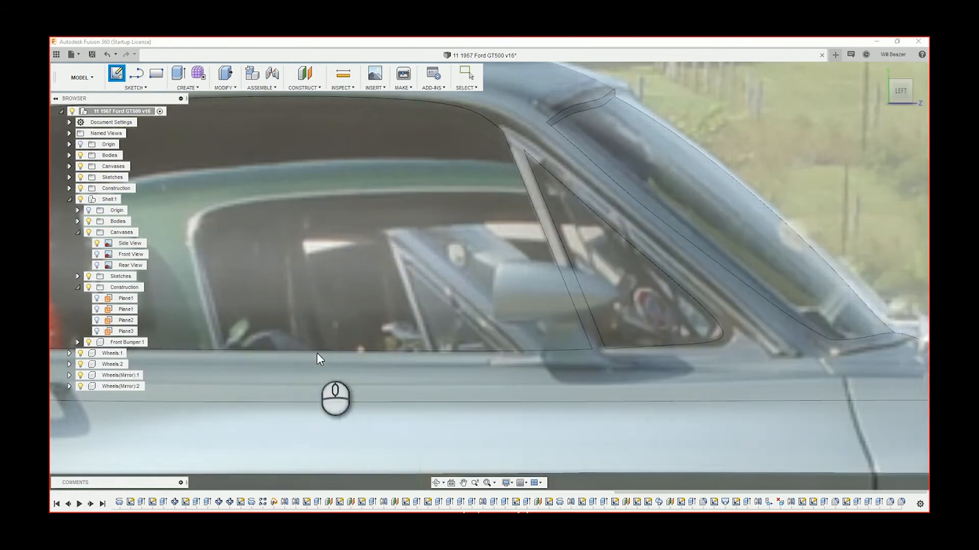
{"action": "scroll", "coordinate": [284, 341], "scroll_direction": "down", "scroll_amount": 3}
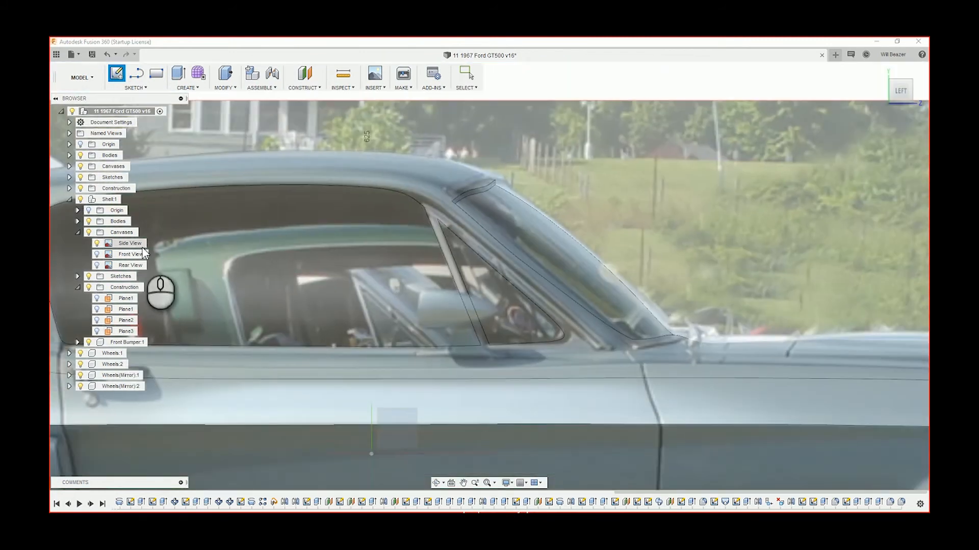
{"action": "left_click", "coordinate": [403, 428]}
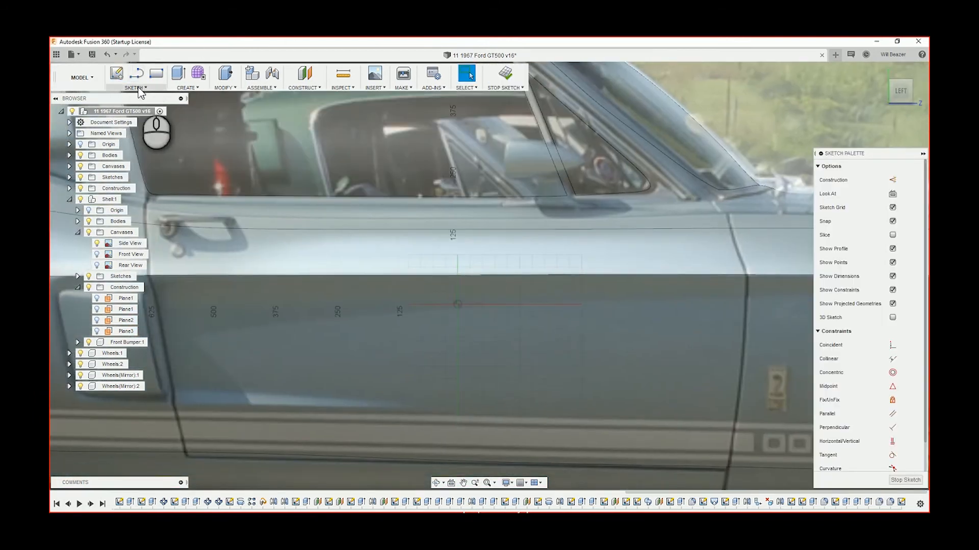
Step: Sketch a vertical construction line along the rear edge of the side mirror in the reference photo and finish the sketch
{"action": "key", "text": "x"}
{"action": "key", "text": "l"}
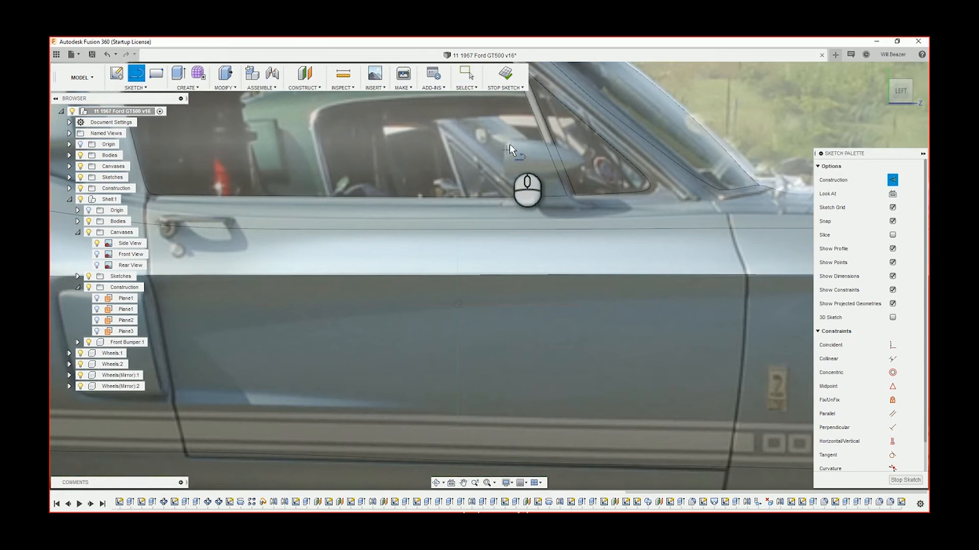
{"action": "scroll", "coordinate": [509, 145], "scroll_direction": "up", "scroll_amount": 3}
{"action": "scroll", "coordinate": [509, 143], "scroll_direction": "up", "scroll_amount": 1}
{"action": "key", "text": "Escape"}
{"action": "left_click_drag", "start_coordinate": [512, 141], "coordinate": [508, 180]}
{"action": "middle_click_drag", "start_coordinate": [531, 158], "coordinate": [510, 272]}
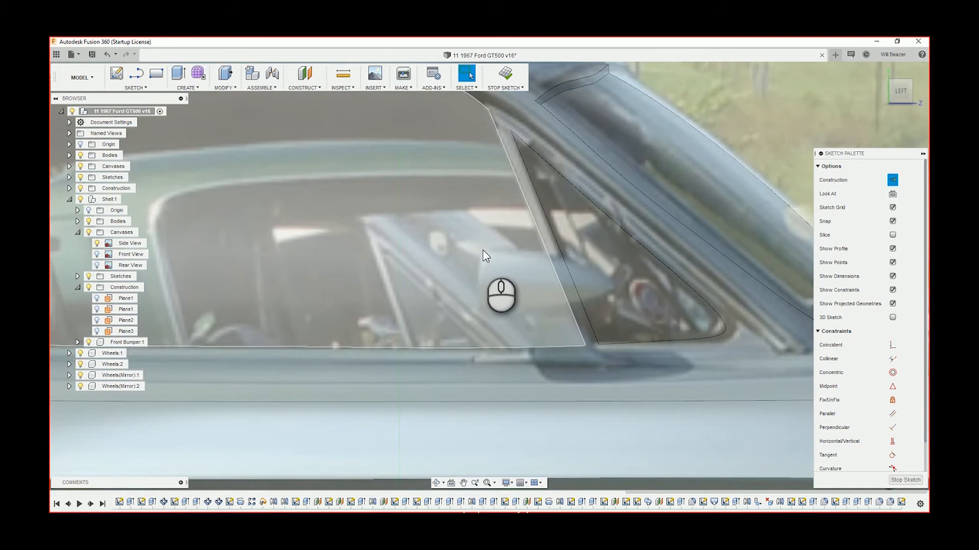
{"action": "key", "text": "l"}
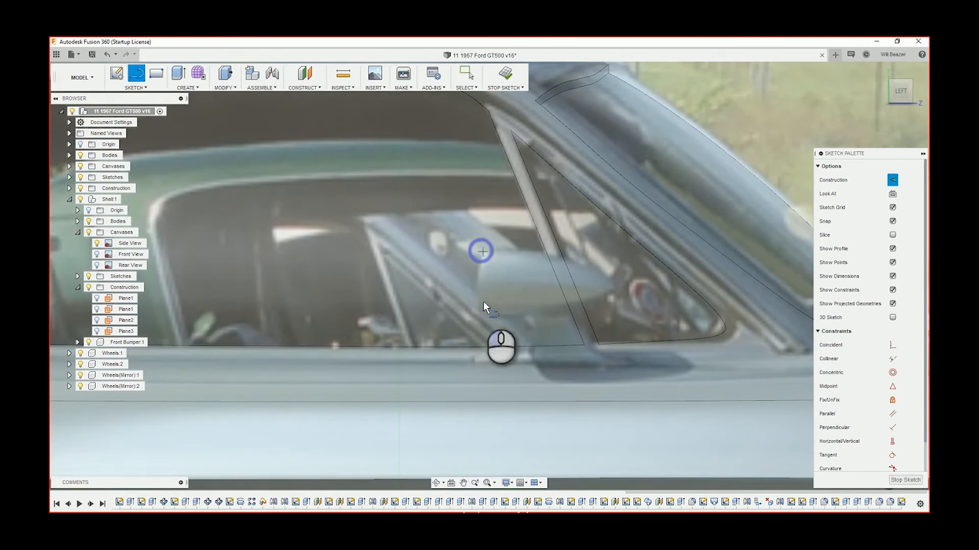
{"action": "left_click", "coordinate": [483, 315]}
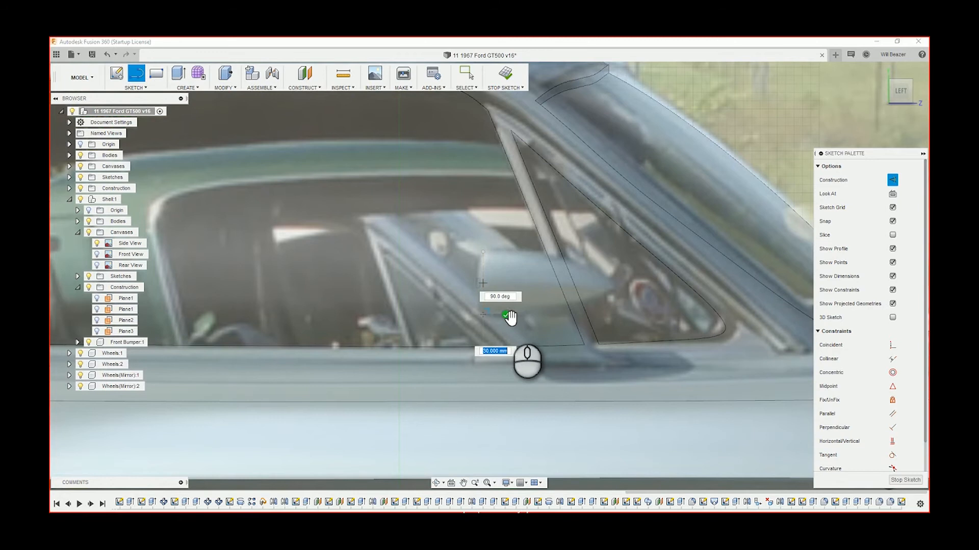
{"action": "left_click", "coordinate": [507, 315]}
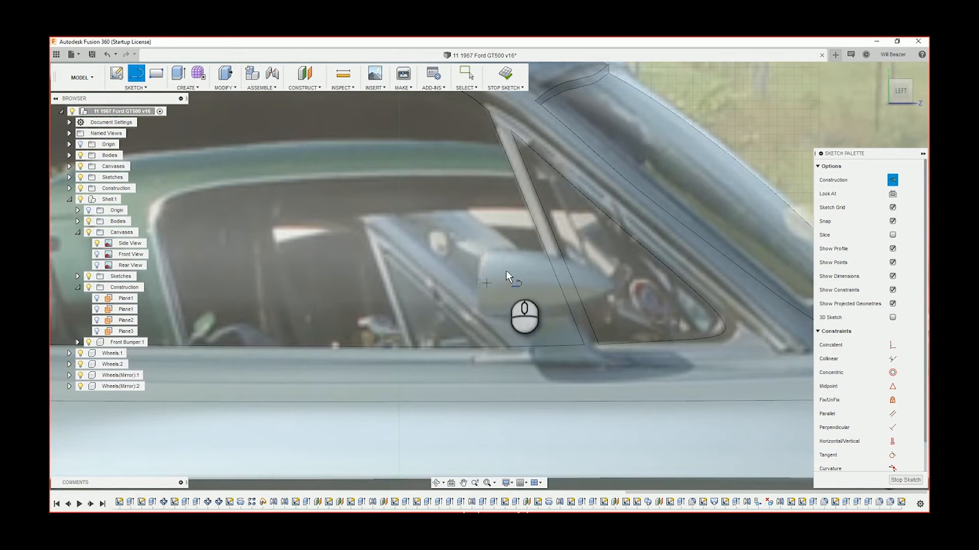
{"action": "key", "text": "Escape"}
{"action": "scroll", "coordinate": [514, 238], "scroll_direction": "down", "scroll_amount": 5}
{"action": "left_click", "coordinate": [509, 71]}
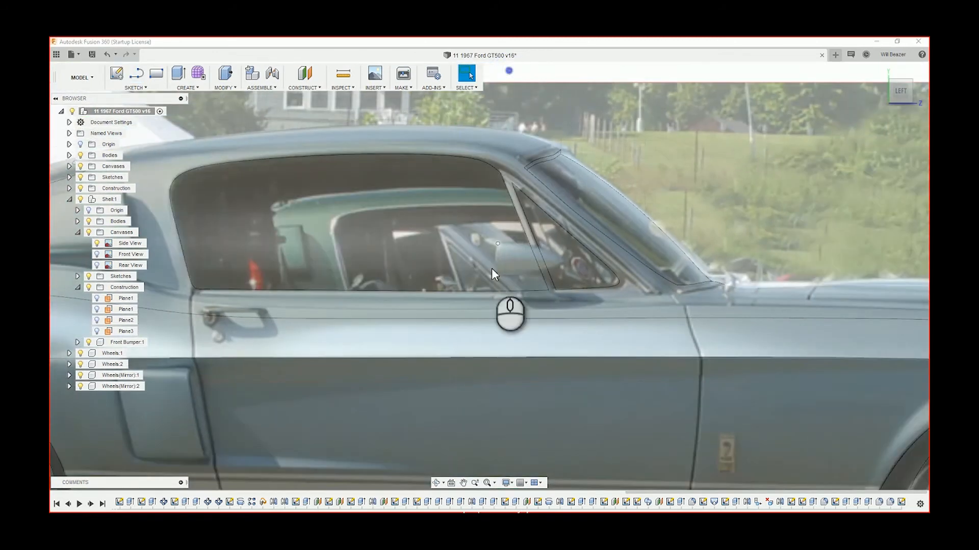
{"action": "scroll", "coordinate": [497, 250], "scroll_direction": "up", "scroll_amount": 4}
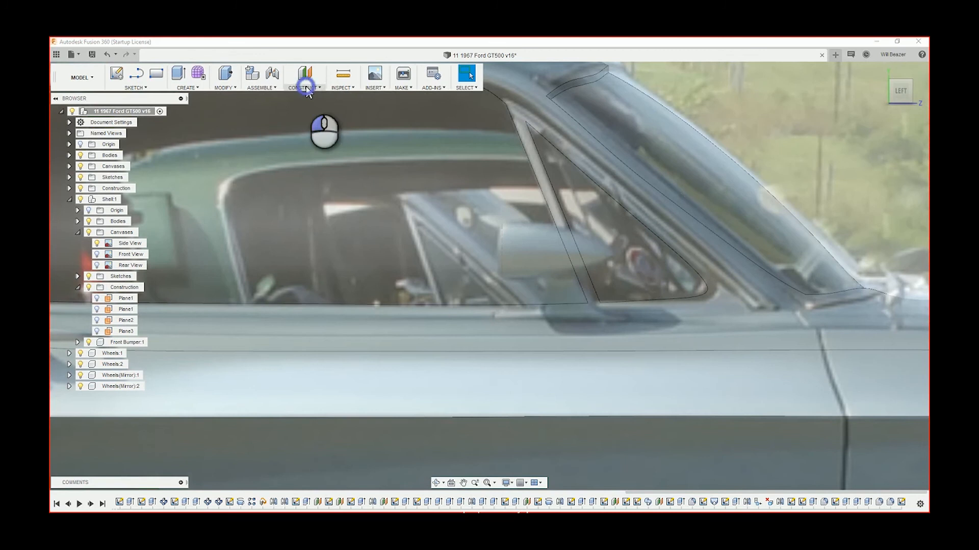
{"action": "left_click", "coordinate": [306, 87]}
{"action": "left_click", "coordinate": [311, 98]}
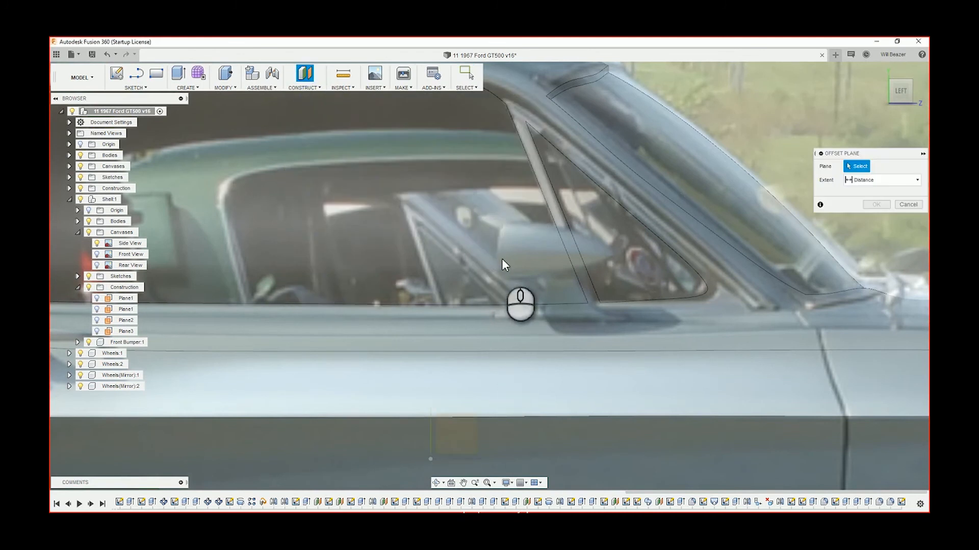
{"action": "middle_click_drag", "start_coordinate": [443, 430], "coordinate": [319, 406], "text": "shift"}
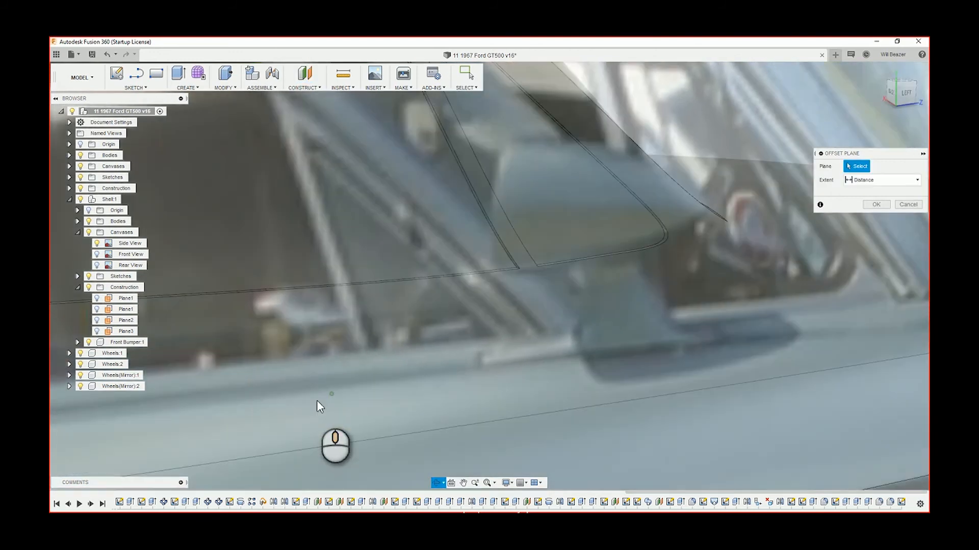
{"action": "scroll", "coordinate": [316, 406], "scroll_direction": "down", "scroll_amount": 5}
{"action": "left_click", "coordinate": [220, 321]}
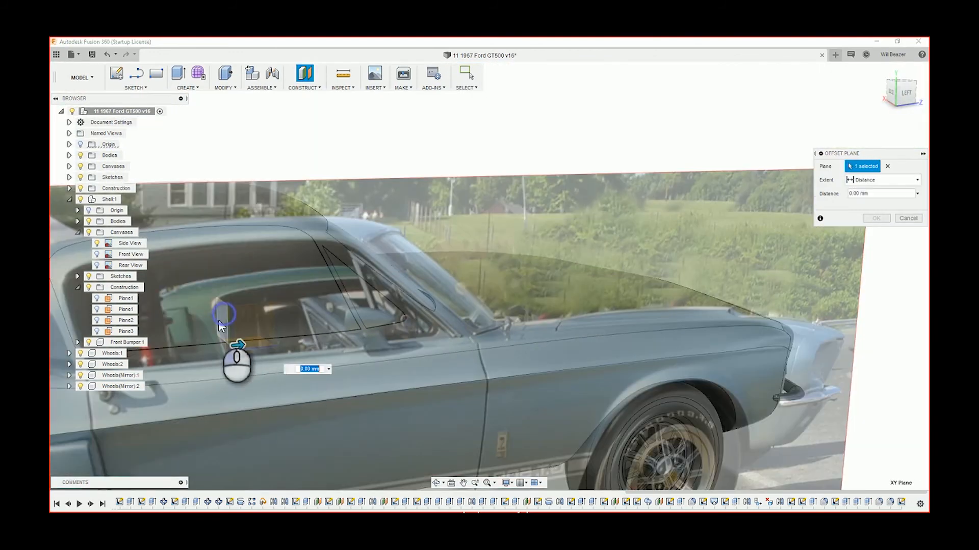
{"action": "scroll", "coordinate": [326, 300], "scroll_direction": "up", "scroll_amount": 2}
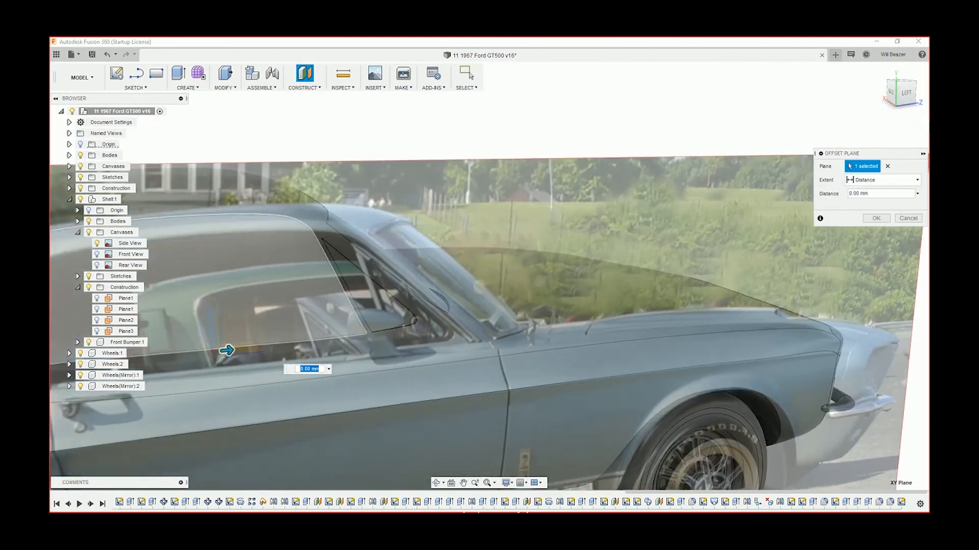
{"action": "scroll", "coordinate": [362, 295], "scroll_direction": "up", "scroll_amount": 1}
{"action": "left_click", "coordinate": [903, 94]}
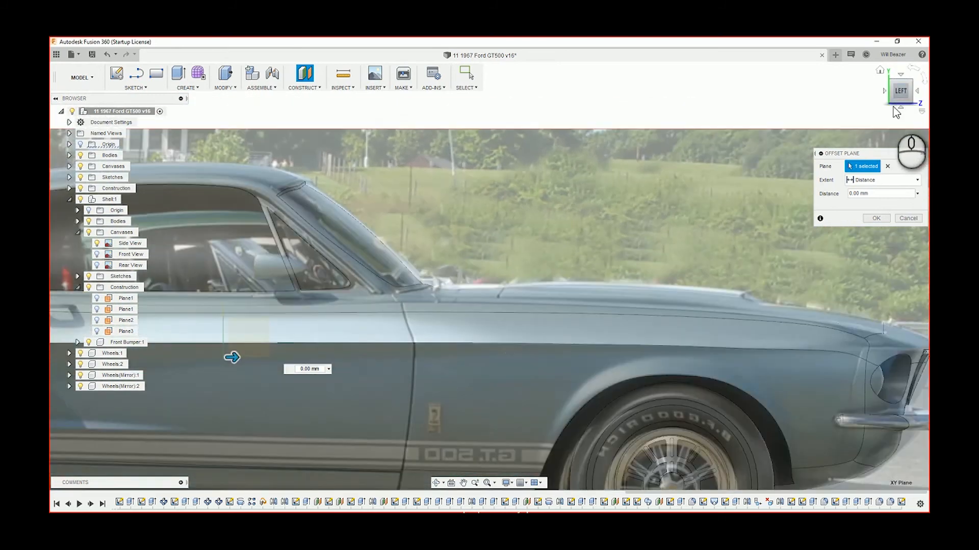
{"action": "scroll", "coordinate": [268, 259], "scroll_direction": "up", "scroll_amount": 5}
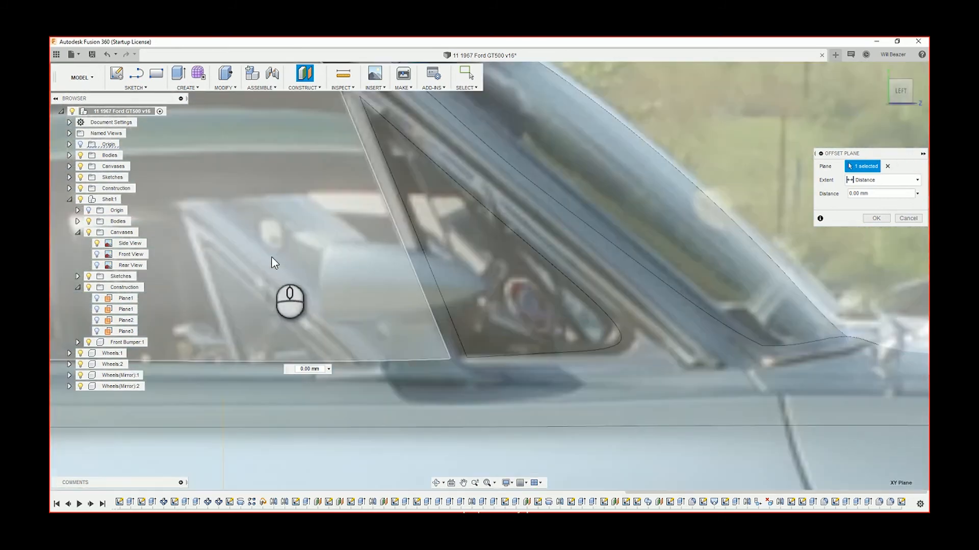
{"action": "left_click", "coordinate": [325, 274]}
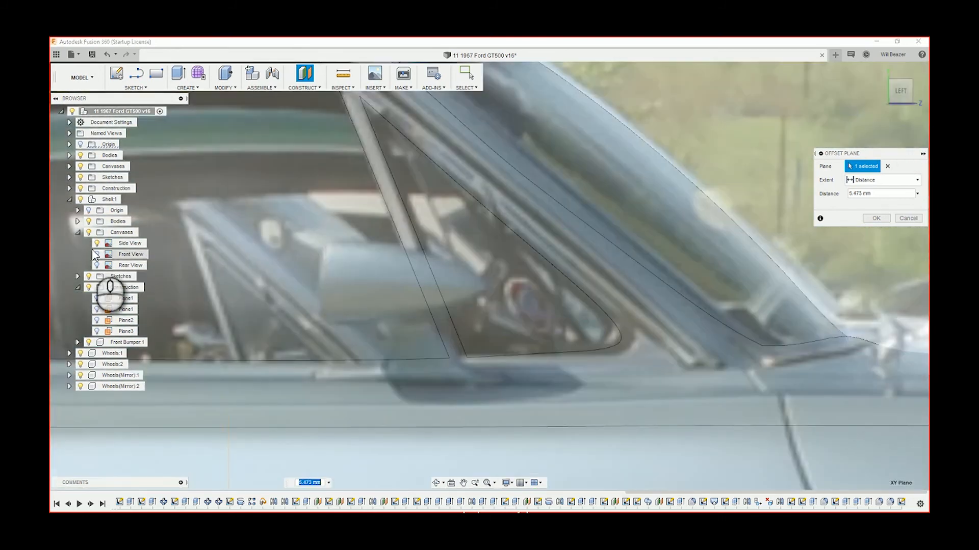
{"action": "left_click", "coordinate": [96, 243]}
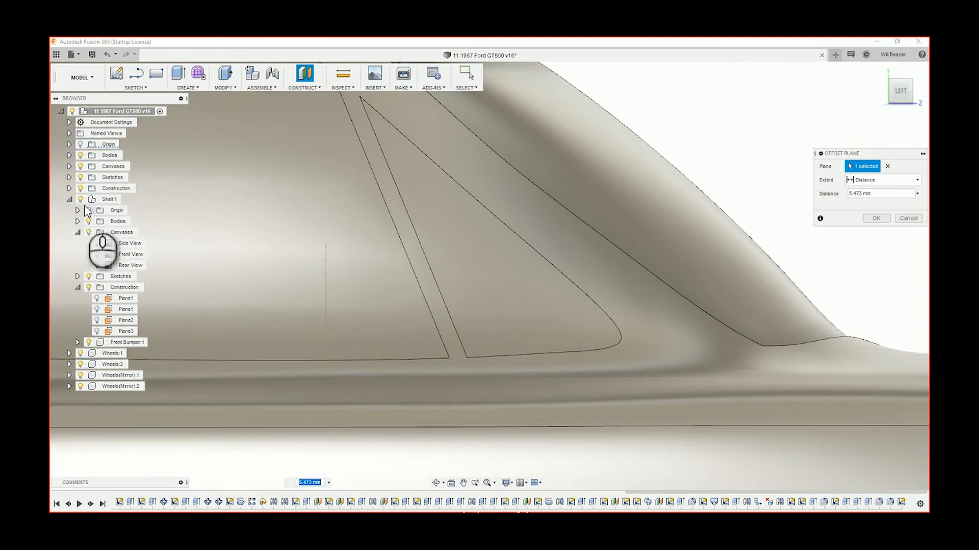
{"action": "left_click", "coordinate": [81, 200]}
{"action": "left_click", "coordinate": [325, 278]}
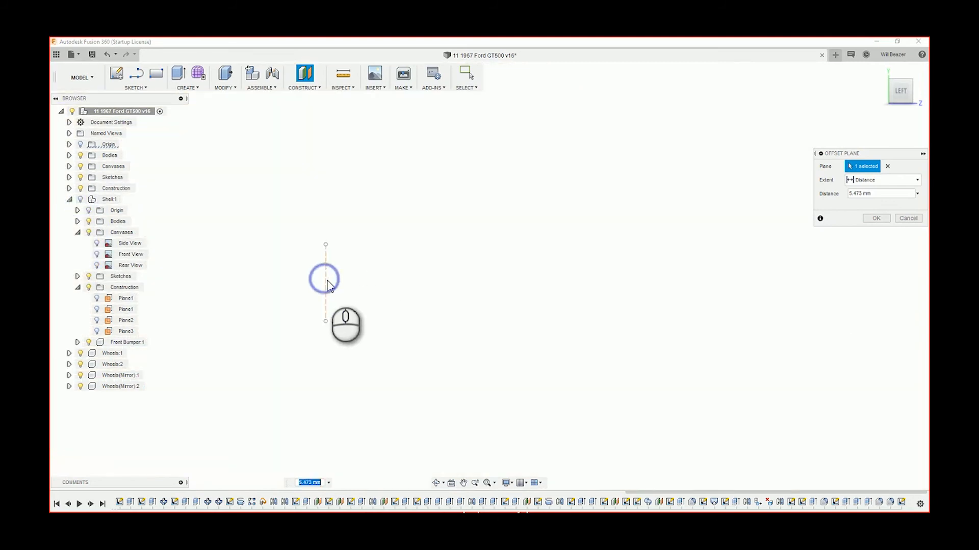
{"action": "scroll", "coordinate": [363, 328], "scroll_direction": "down", "scroll_amount": 2}
{"action": "scroll", "coordinate": [364, 327], "scroll_direction": "down", "scroll_amount": 2}
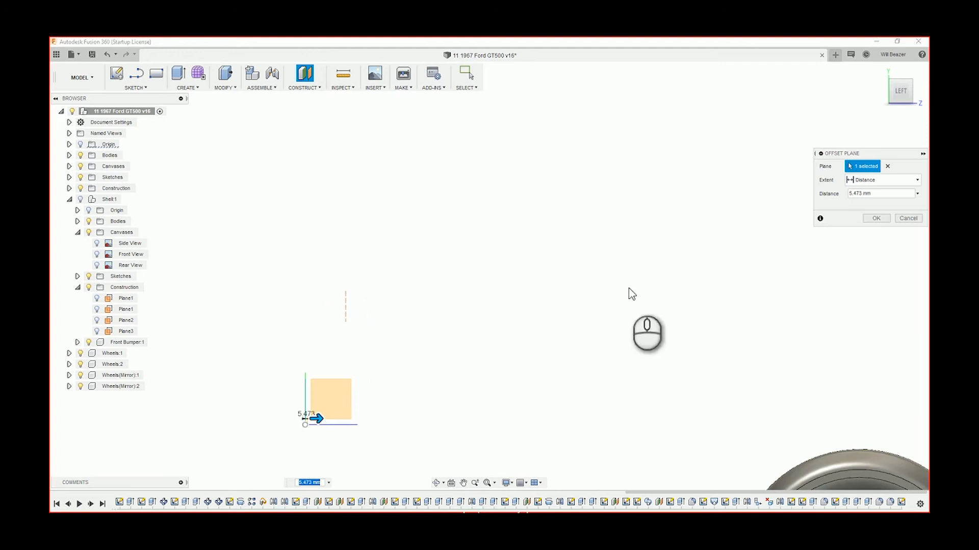
{"action": "left_click", "coordinate": [908, 218]}
Step: Edit the mirror sketch and convert the vertical construction line at the mirror's rear edge to a regular line
{"action": "scroll", "coordinate": [571, 312], "scroll_direction": "down", "scroll_amount": 3}
{"action": "scroll", "coordinate": [452, 306], "scroll_direction": "up", "scroll_amount": 5}
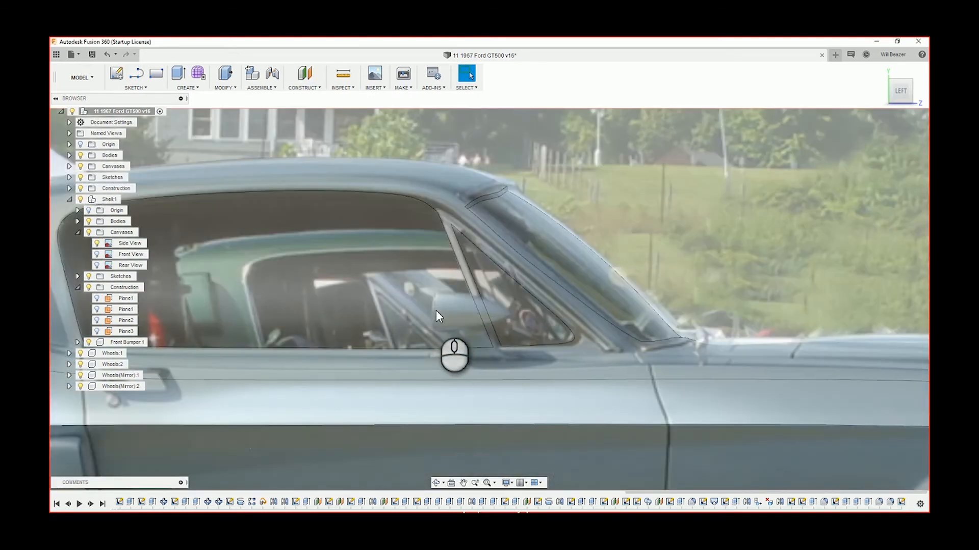
{"action": "right_click", "coordinate": [436, 311]}
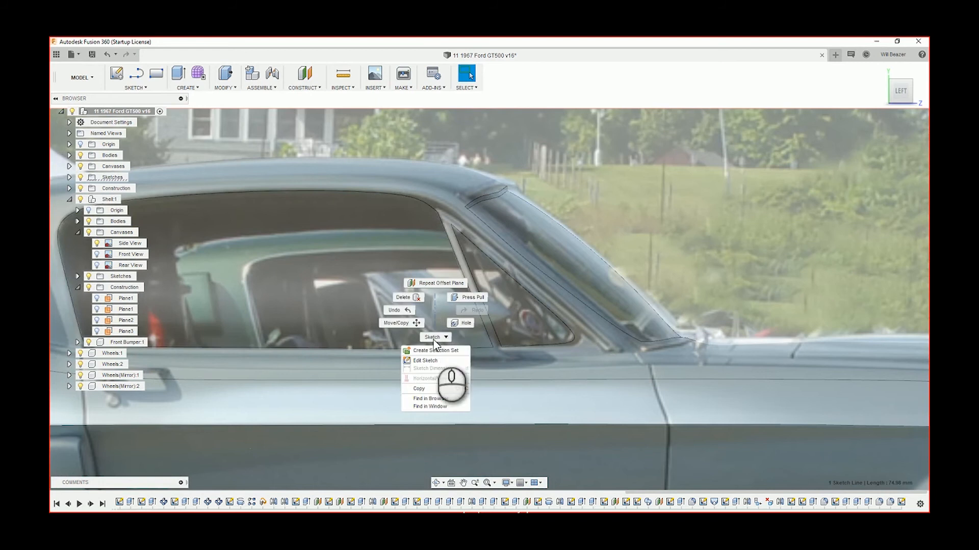
{"action": "left_click", "coordinate": [426, 360]}
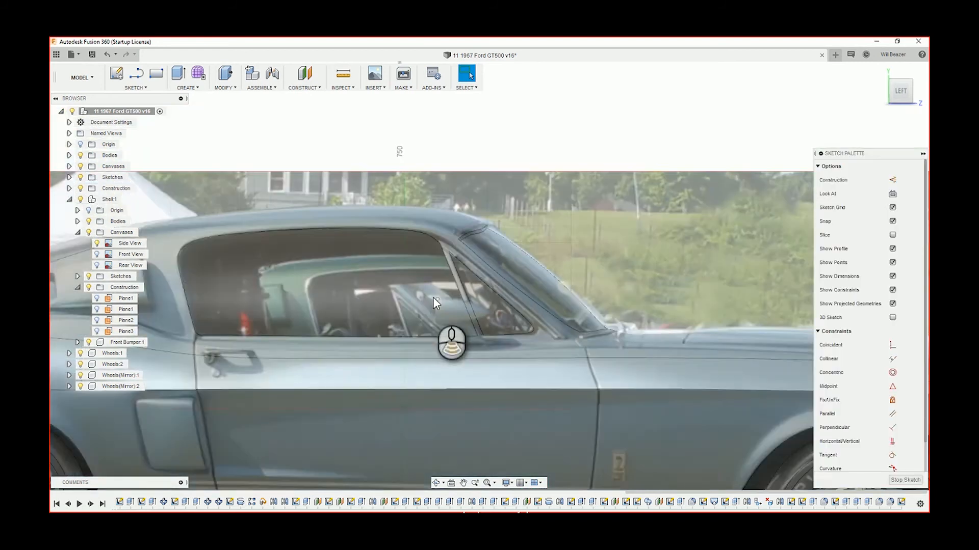
{"action": "scroll", "coordinate": [436, 315], "scroll_direction": "up", "scroll_amount": 5}
{"action": "left_click", "coordinate": [441, 316]}
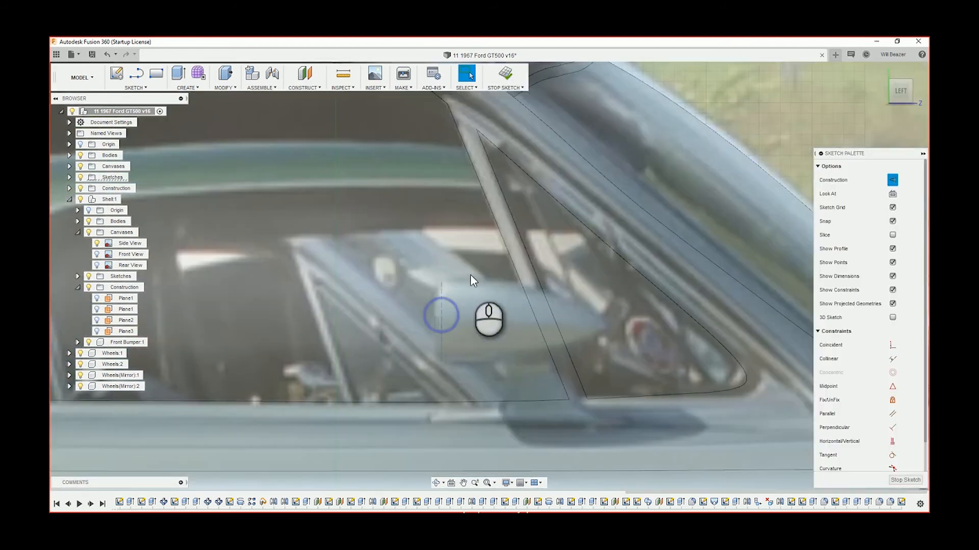
{"action": "scroll", "coordinate": [472, 275], "scroll_direction": "down", "scroll_amount": 5}
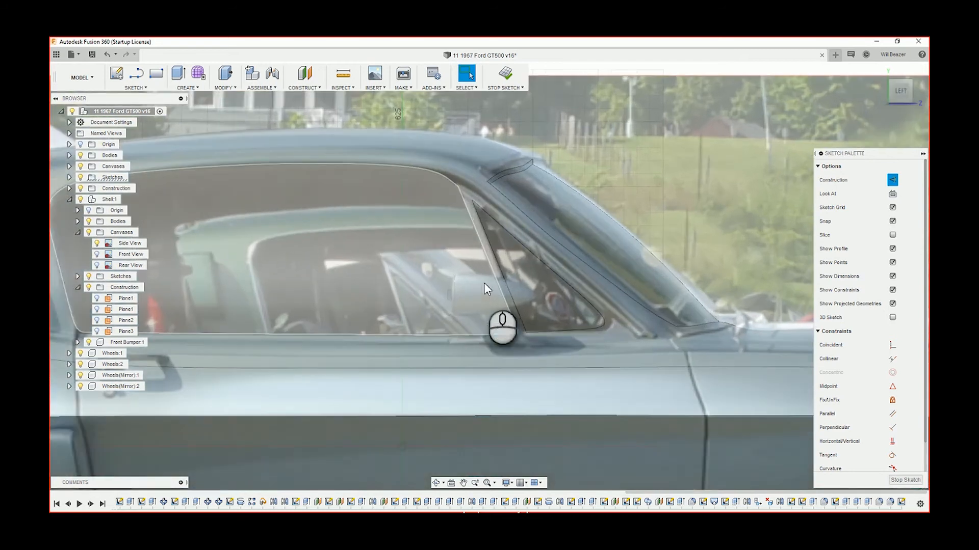
{"action": "scroll", "coordinate": [469, 261], "scroll_direction": "up", "scroll_amount": 5}
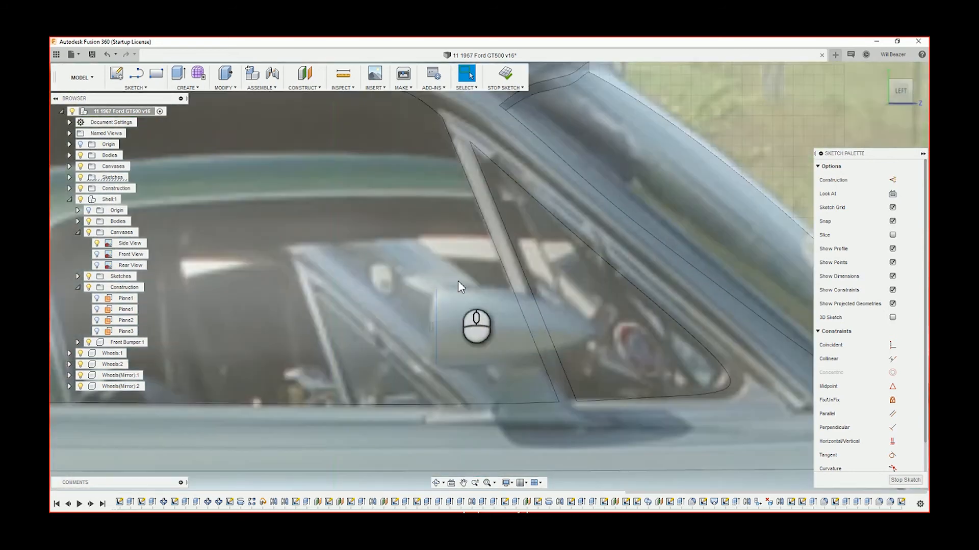
Step: Draw three lines from the vertical line's ends to close a narrow upright rectangle about 75 mm tall at the mirror's rear edge
{"action": "key", "text": "l"}
{"action": "left_click", "coordinate": [437, 289]}
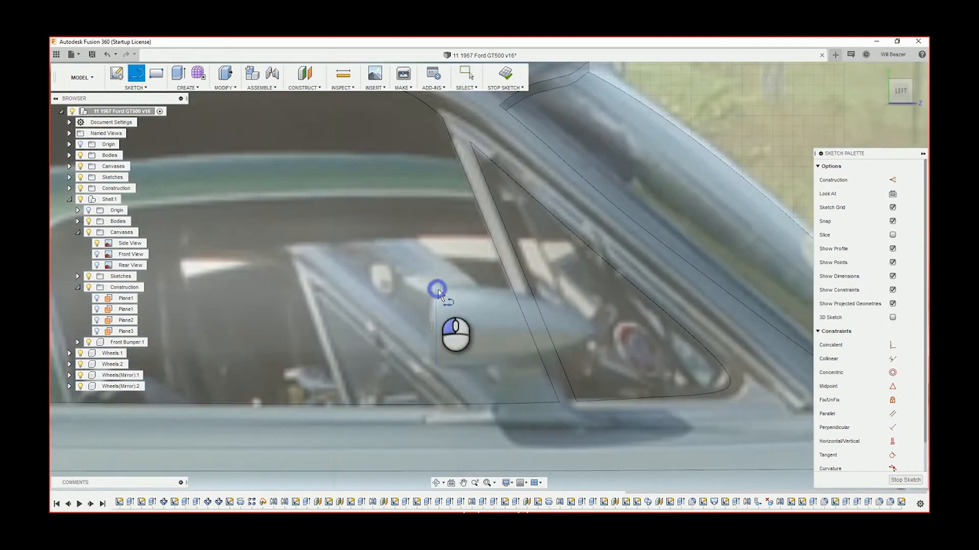
{"action": "left_click", "coordinate": [452, 289]}
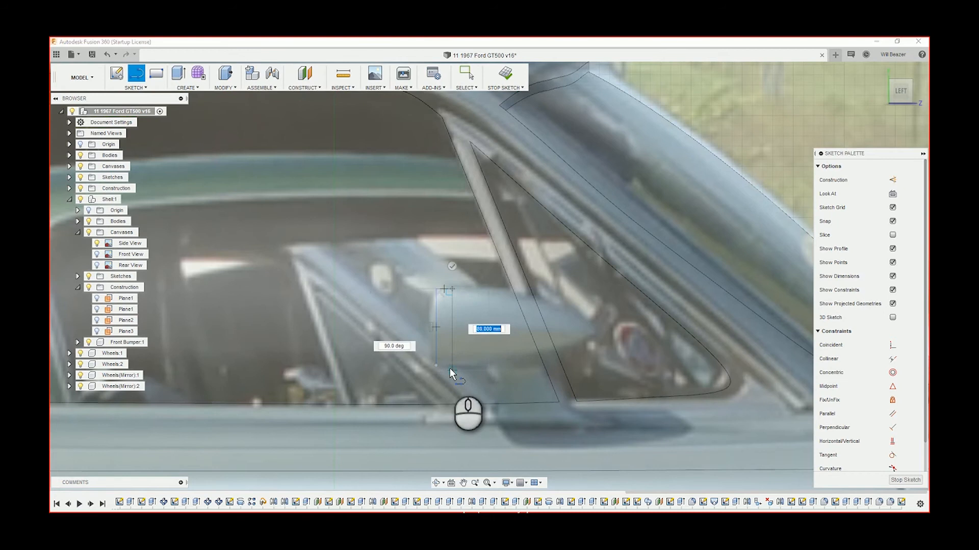
{"action": "left_click", "coordinate": [450, 368]}
{"action": "left_click", "coordinate": [433, 368]}
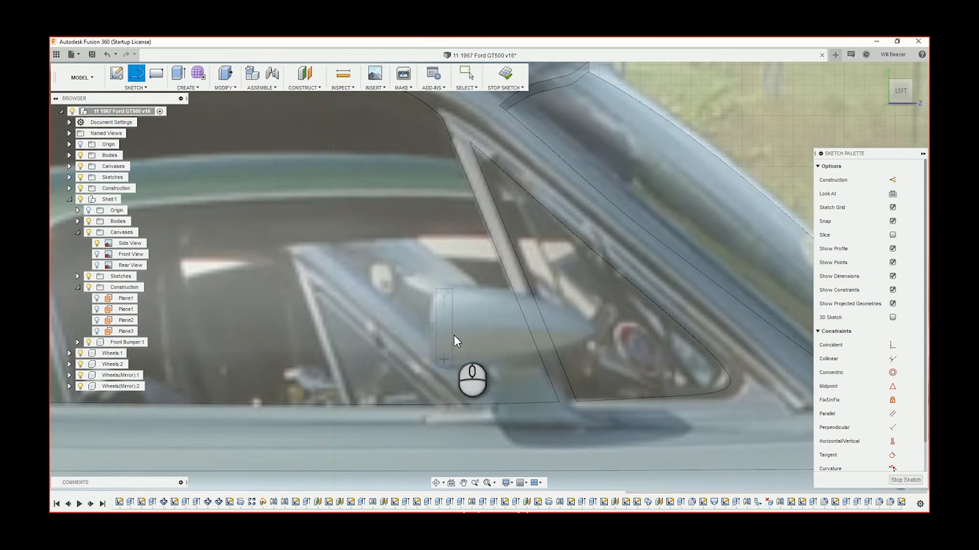
{"action": "key", "text": "Escape"}
Step: Extrude the narrow mirror rectangle to one side by a freehand distance as a new body
{"action": "scroll", "coordinate": [476, 283], "scroll_direction": "down", "scroll_amount": 5}
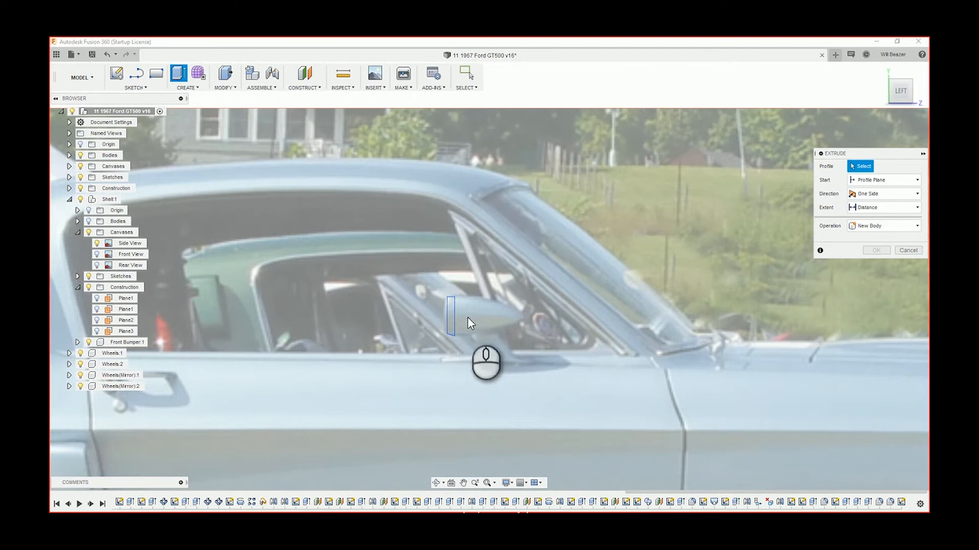
{"action": "left_click", "coordinate": [451, 311]}
{"action": "scroll", "coordinate": [552, 324], "scroll_direction": "down", "scroll_amount": 3}
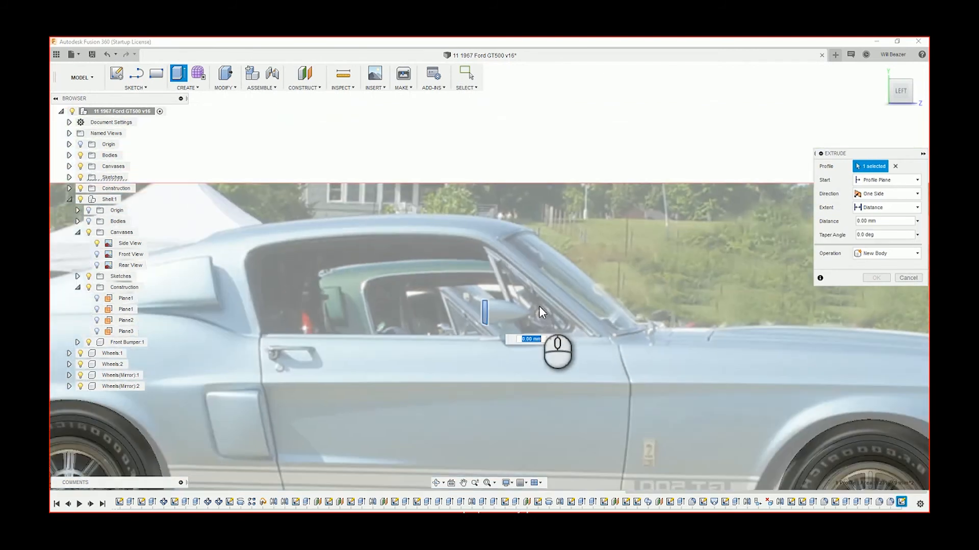
{"action": "middle_click_drag", "start_coordinate": [723, 243], "coordinate": [622, 278], "text": "shift"}
{"action": "scroll", "coordinate": [624, 283], "scroll_direction": "down", "scroll_amount": 5}
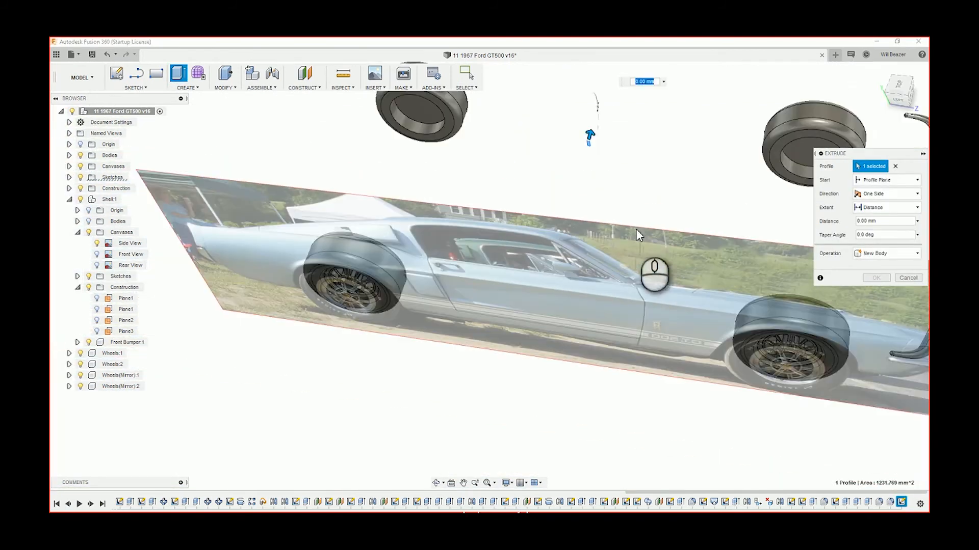
{"action": "middle_click_drag", "start_coordinate": [638, 109], "coordinate": [500, 278]}
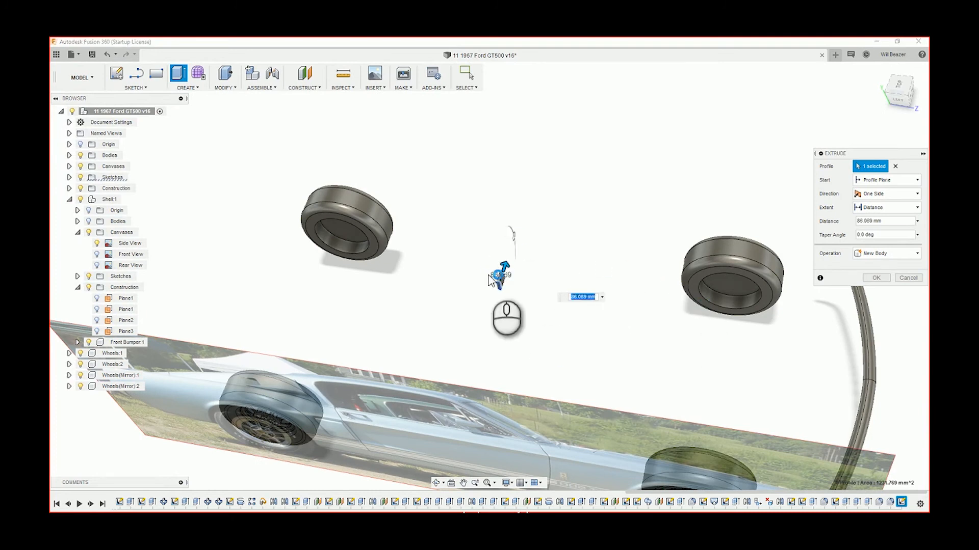
{"action": "left_click_drag", "start_coordinate": [501, 275], "coordinate": [497, 302]}
{"action": "left_click", "coordinate": [875, 278]}
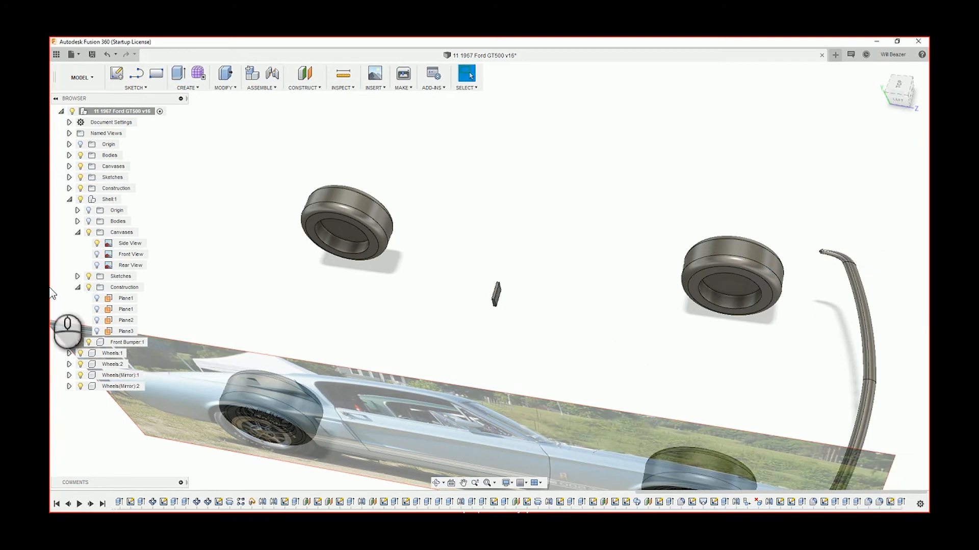
Step: Find and show the shell's construction plane that lies along the side-view canvas, keeping its other planes hidden
{"action": "left_click", "coordinate": [96, 332]}
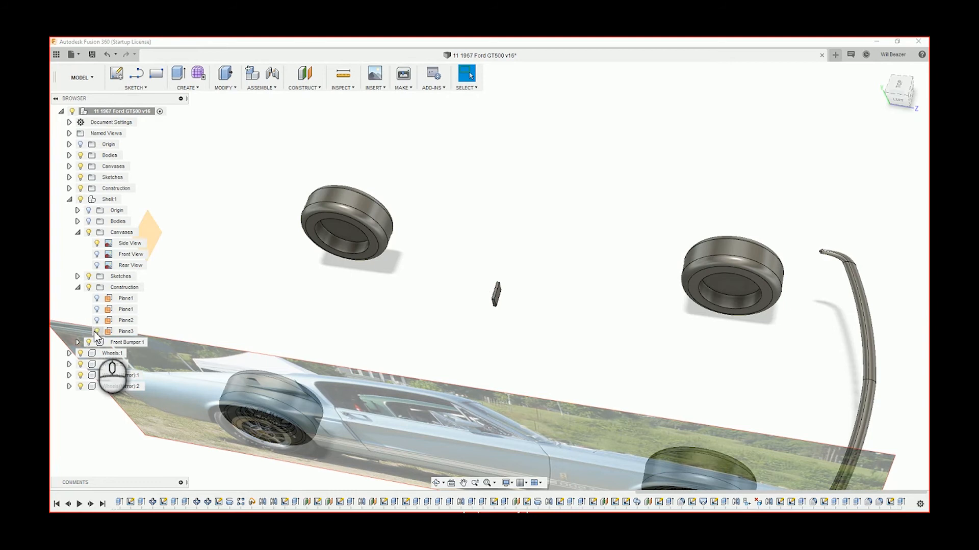
{"action": "left_click", "coordinate": [97, 331]}
{"action": "left_click", "coordinate": [97, 320]}
{"action": "left_click", "coordinate": [97, 310]}
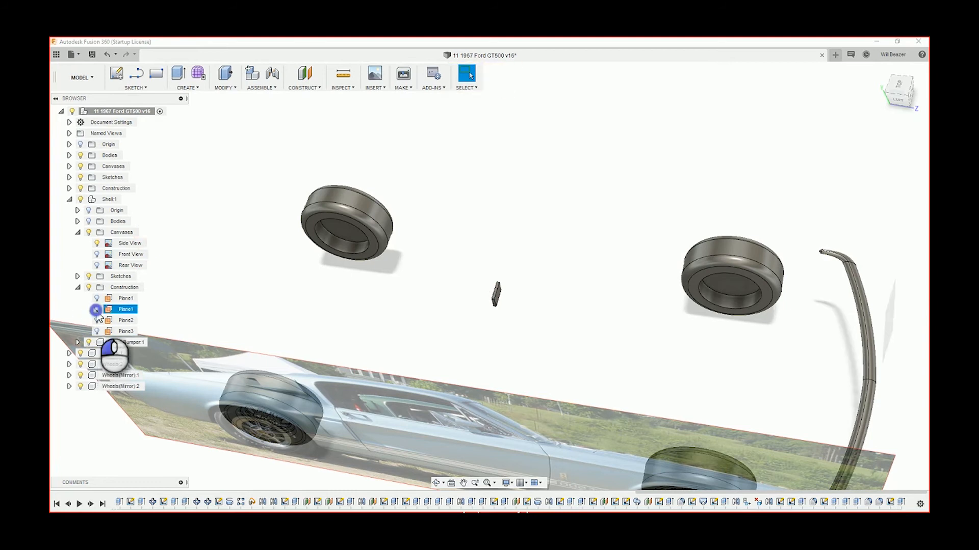
{"action": "left_click", "coordinate": [97, 309]}
{"action": "left_click", "coordinate": [97, 298]}
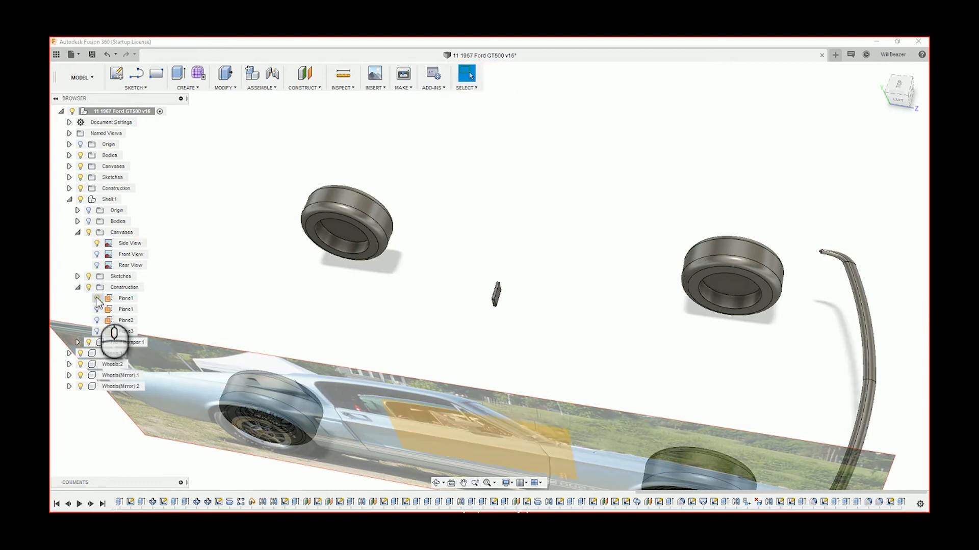
Step: Redefine the mirror sketch's plane to the shell's Plane1 along the side-view canvas
{"action": "mouse_move", "coordinate": [545, 337]}
{"action": "middle_mouse_down", "text": "shift"}
{"action": "mouse_move", "coordinate": [539, 330]}
{"action": "mouse_move", "coordinate": [536, 345]}
{"action": "mouse_move", "coordinate": [540, 334]}
{"action": "middle_mouse_up", "text": "shift"}
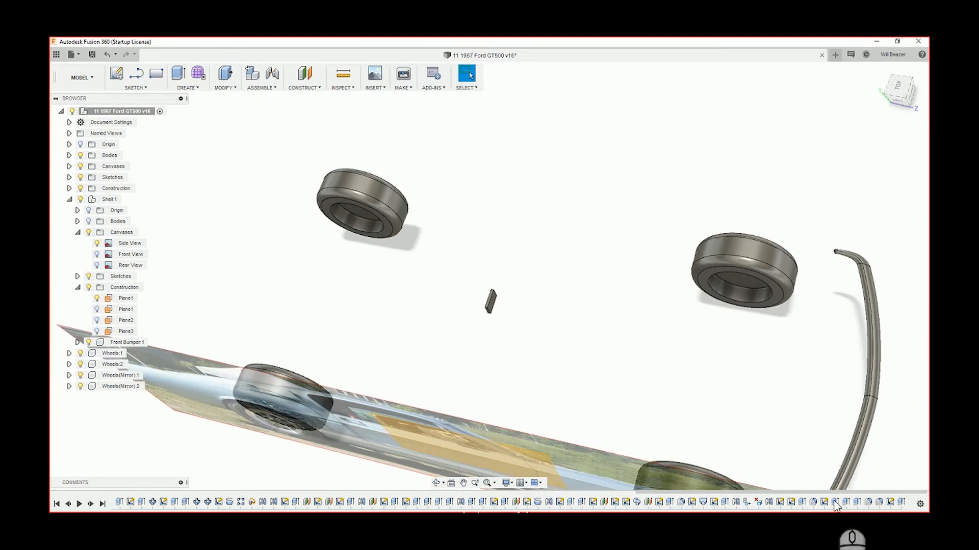
{"action": "right_click", "coordinate": [891, 503]}
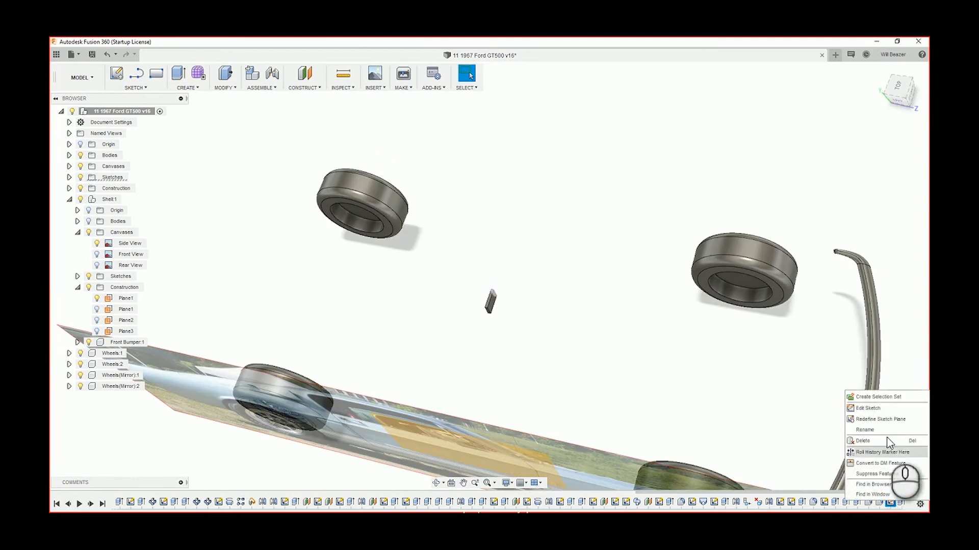
{"action": "left_click", "coordinate": [885, 420]}
{"action": "left_click", "coordinate": [409, 444]}
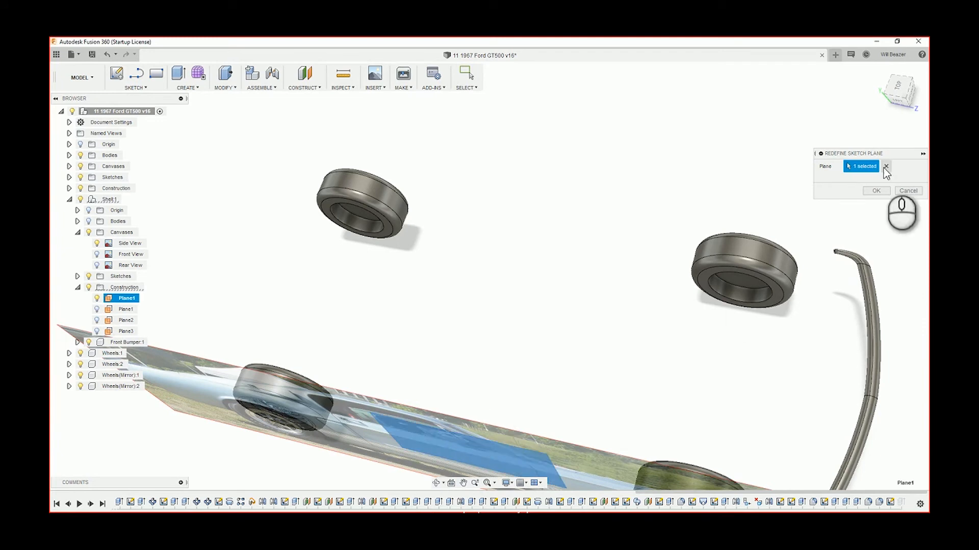
{"action": "left_click", "coordinate": [875, 190]}
Step: Show the shell's bodies again and check the extruded mirror block's position against the car's side
{"action": "scroll", "coordinate": [487, 405], "scroll_direction": "down", "scroll_amount": 3}
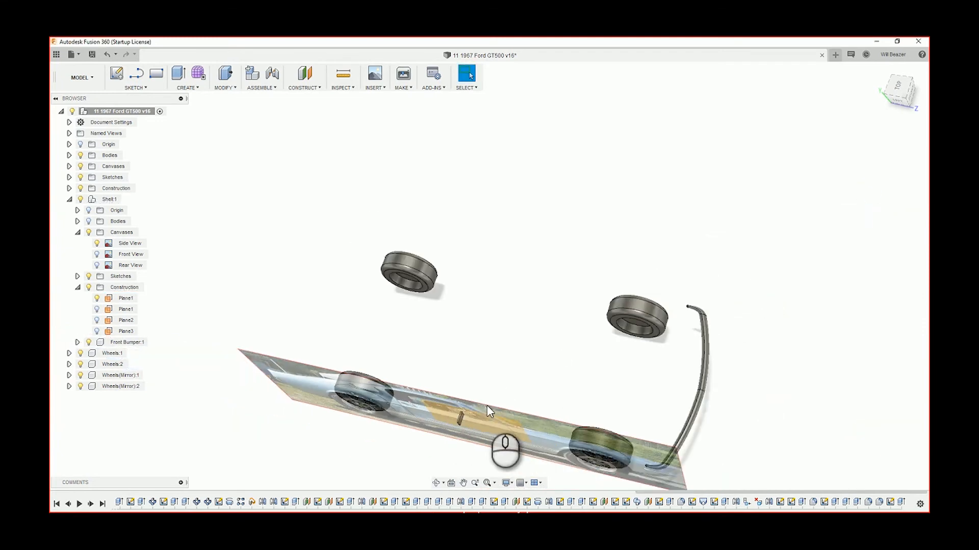
{"action": "middle_click_drag", "start_coordinate": [461, 421], "coordinate": [449, 433], "text": "shift"}
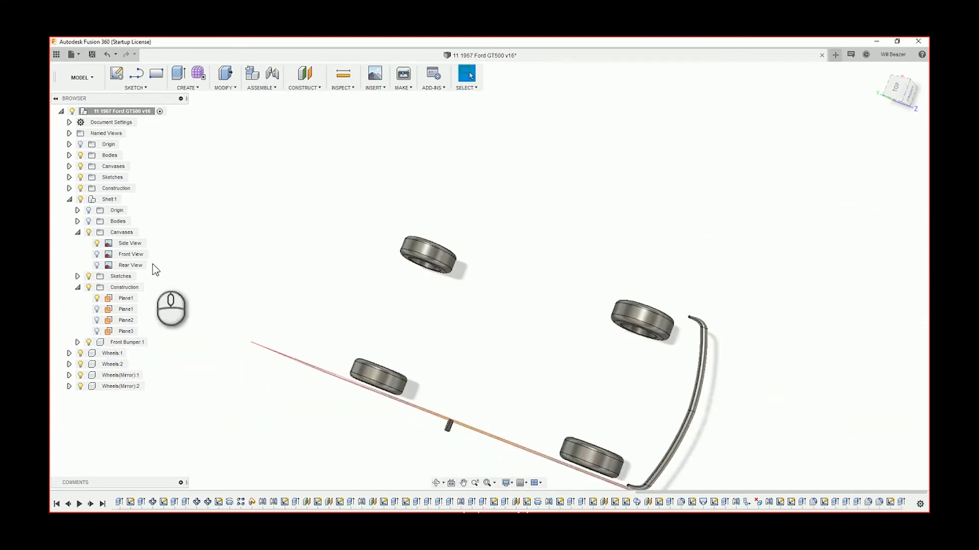
{"action": "left_click", "coordinate": [86, 221]}
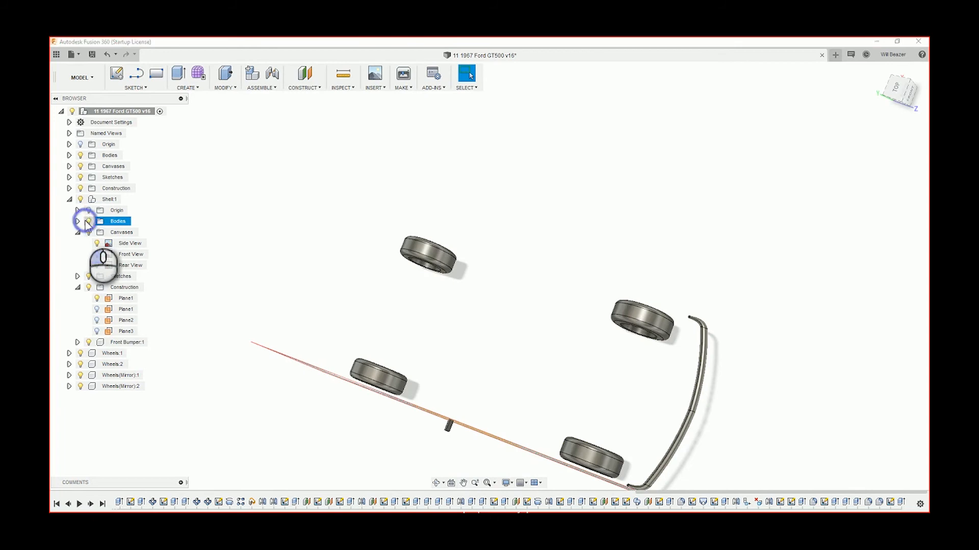
{"action": "middle_click_drag", "start_coordinate": [536, 337], "coordinate": [545, 298], "text": "shift"}
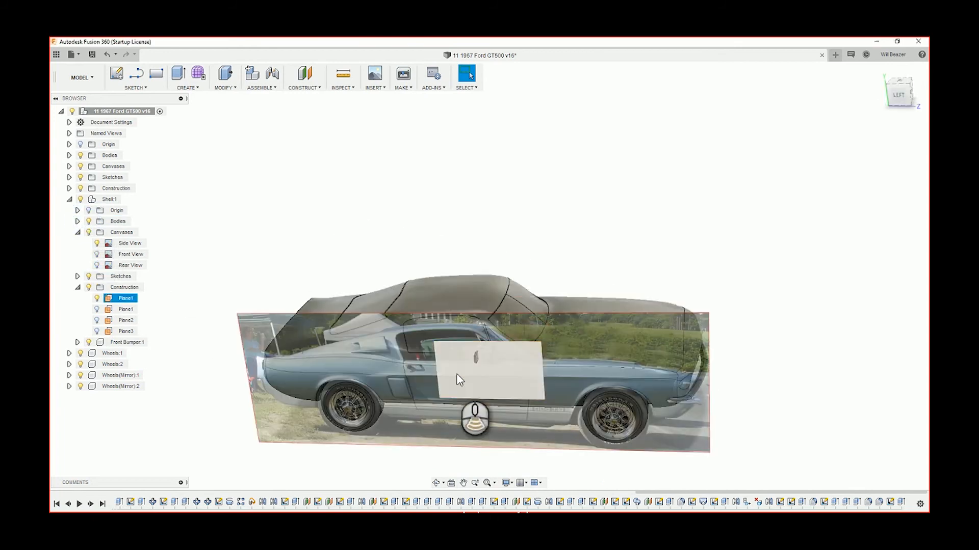
Step: Create an offset plane at 0 mm distance on the rear-facing face of the mirror block
{"action": "scroll", "coordinate": [459, 380], "scroll_direction": "up", "scroll_amount": 8}
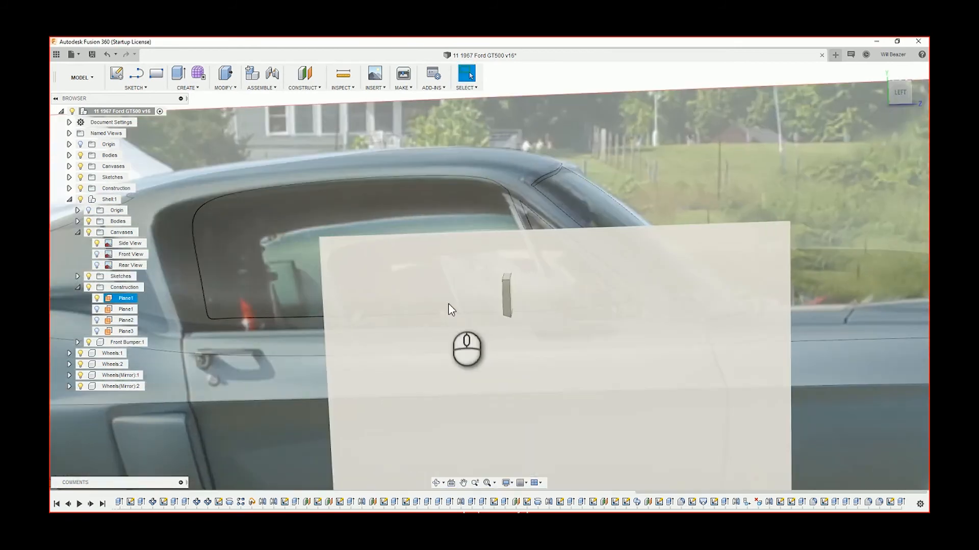
{"action": "scroll", "coordinate": [448, 310], "scroll_direction": "up", "scroll_amount": 3}
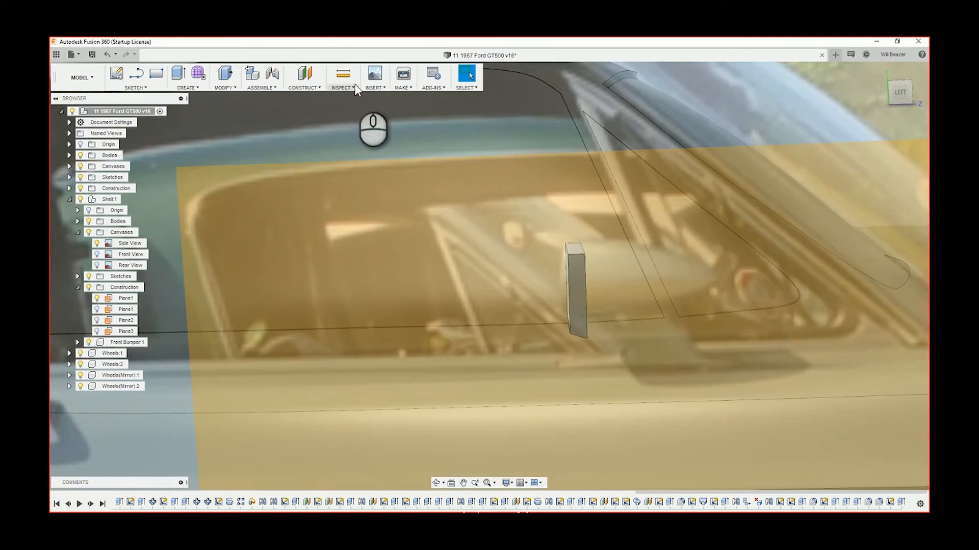
{"action": "left_click", "coordinate": [345, 89]}
{"action": "left_click", "coordinate": [314, 86]}
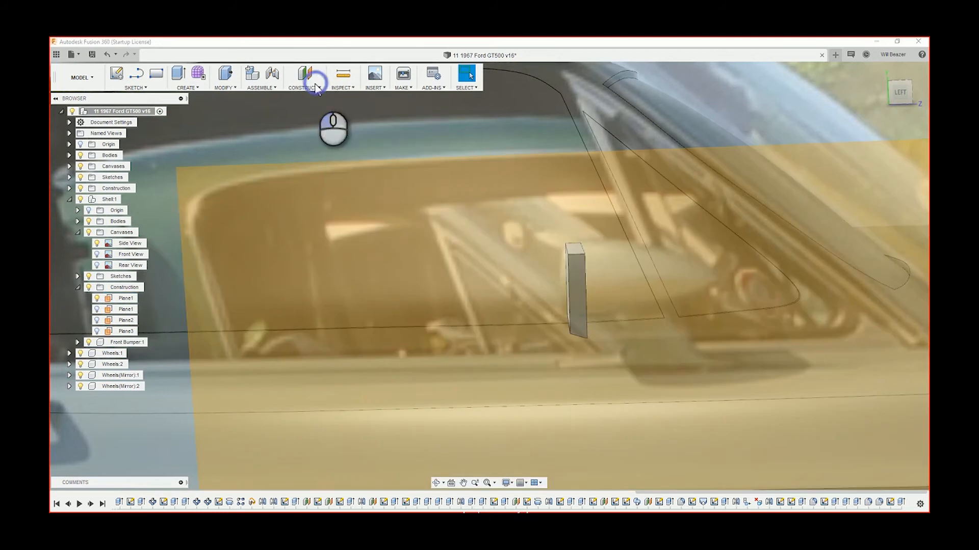
{"action": "left_click", "coordinate": [315, 89]}
{"action": "left_click", "coordinate": [315, 102]}
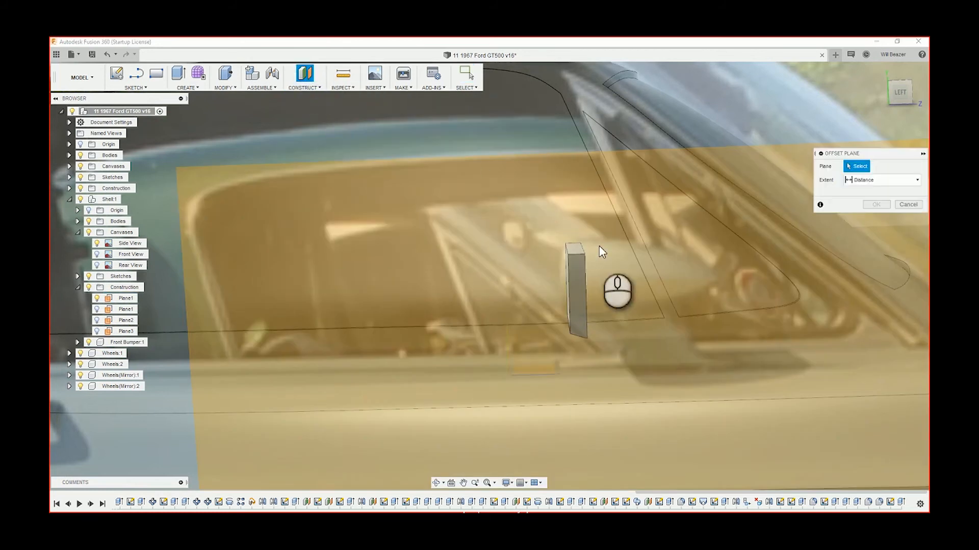
{"action": "middle_click_drag", "start_coordinate": [581, 278], "coordinate": [665, 279], "text": "shift"}
{"action": "left_click", "coordinate": [542, 280]}
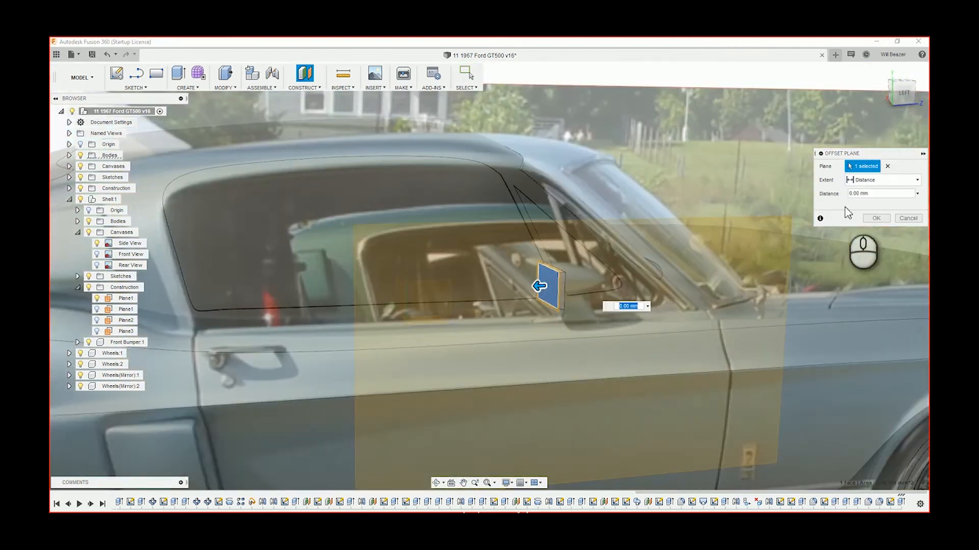
{"action": "left_click", "coordinate": [879, 215]}
Step: Hide the shell's Plane1 and the mirror block Body4, keeping the shell body and the new offset plane shown
{"action": "scroll", "coordinate": [674, 293], "scroll_direction": "down", "scroll_amount": 3}
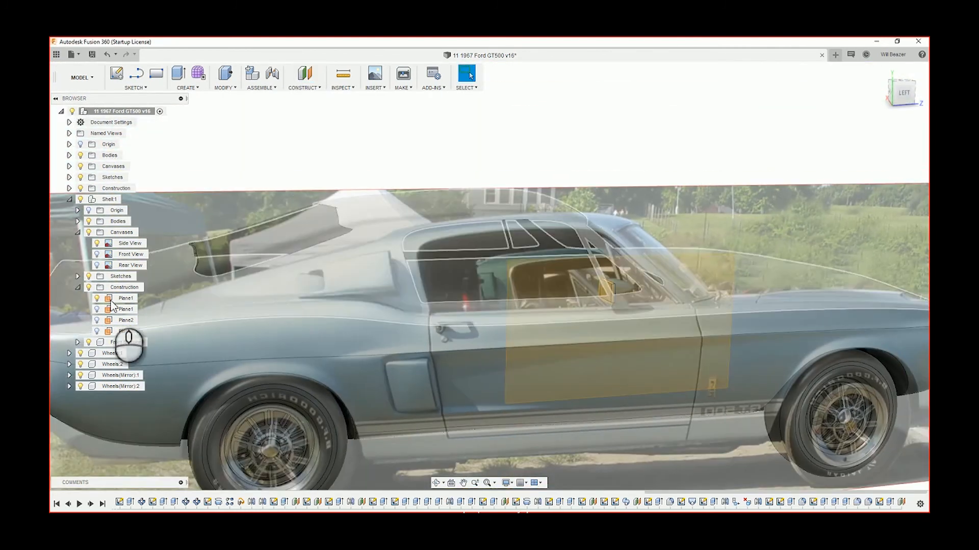
{"action": "left_click", "coordinate": [96, 300]}
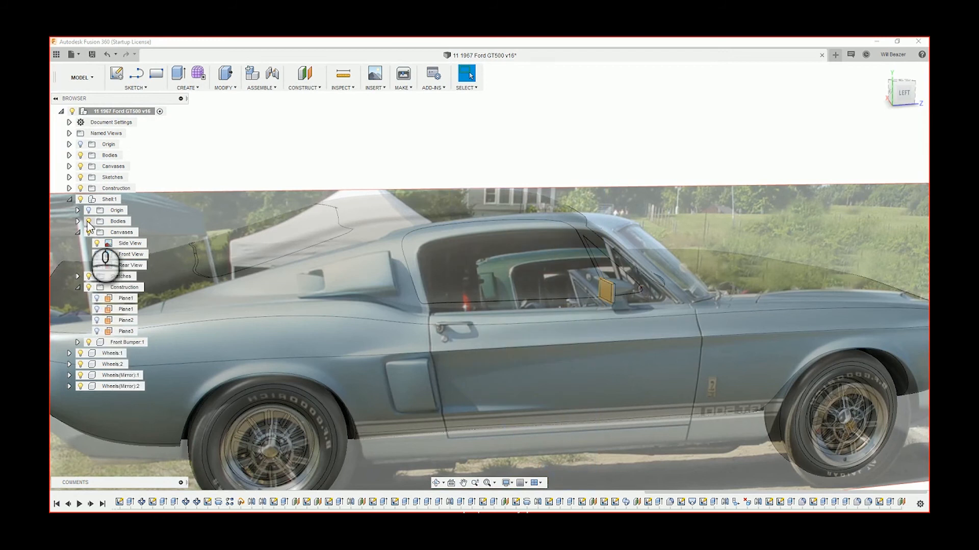
{"action": "left_click", "coordinate": [69, 188]}
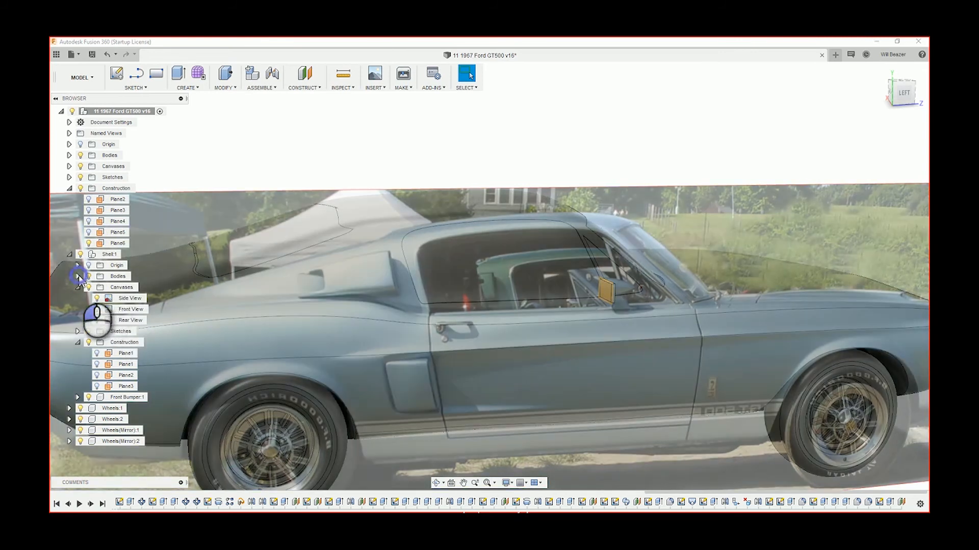
{"action": "left_click", "coordinate": [78, 277]}
{"action": "left_click", "coordinate": [100, 288]}
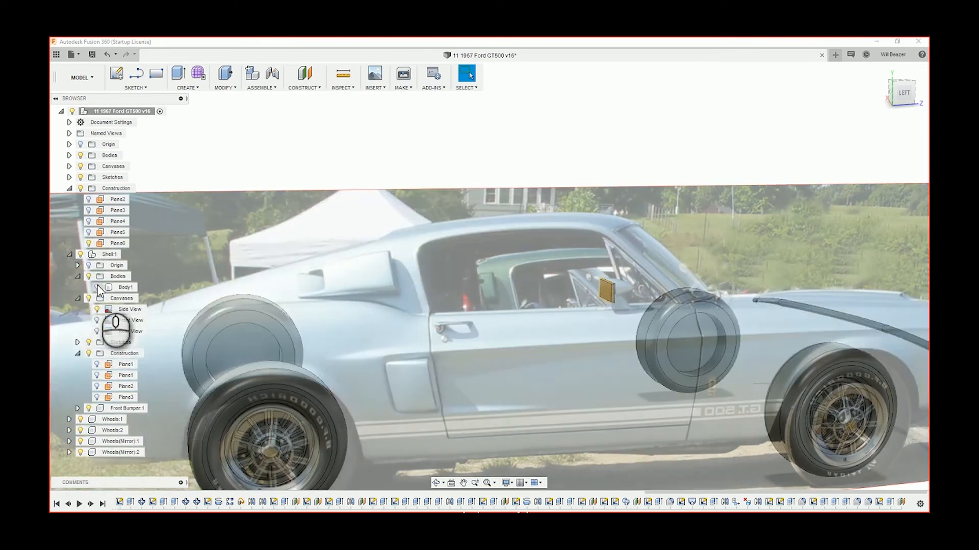
{"action": "left_click", "coordinate": [97, 287]}
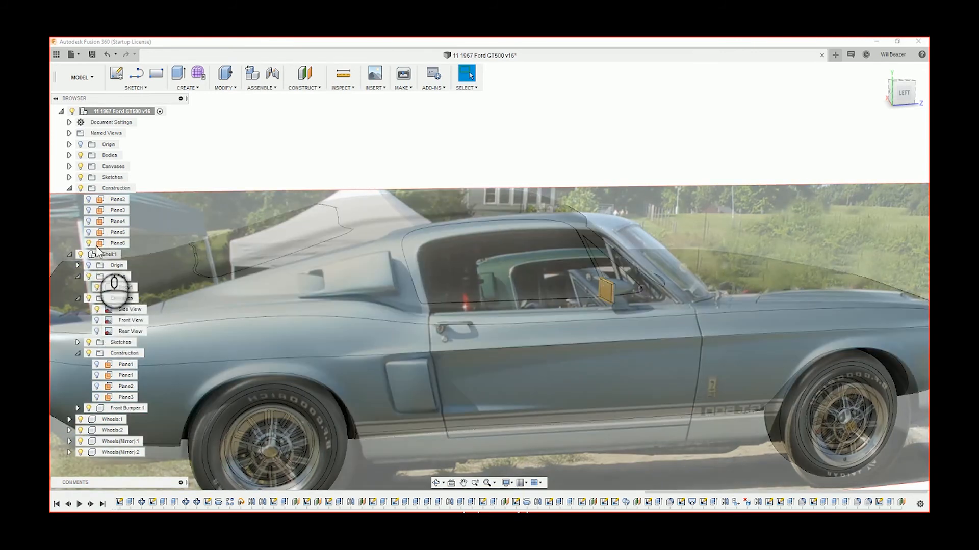
{"action": "left_click", "coordinate": [70, 188]}
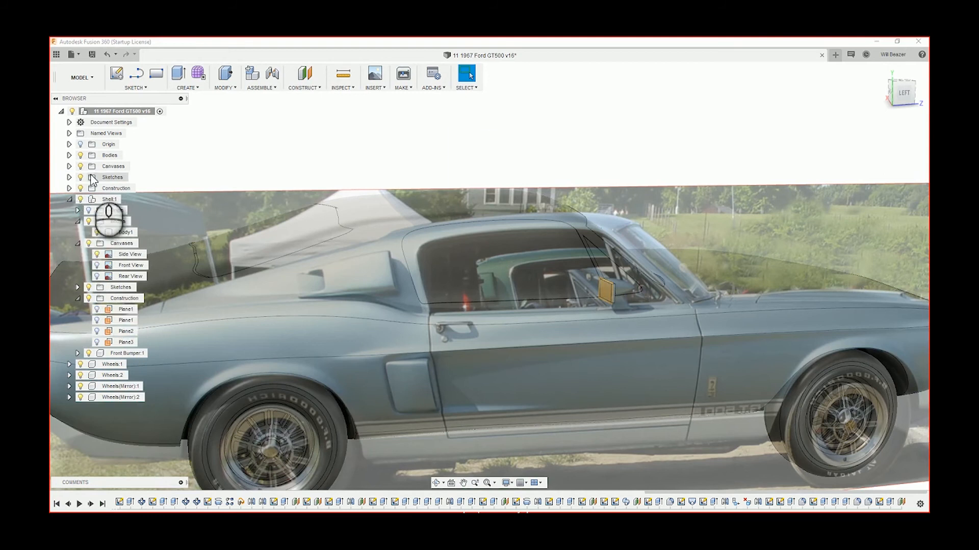
{"action": "left_click", "coordinate": [70, 155]}
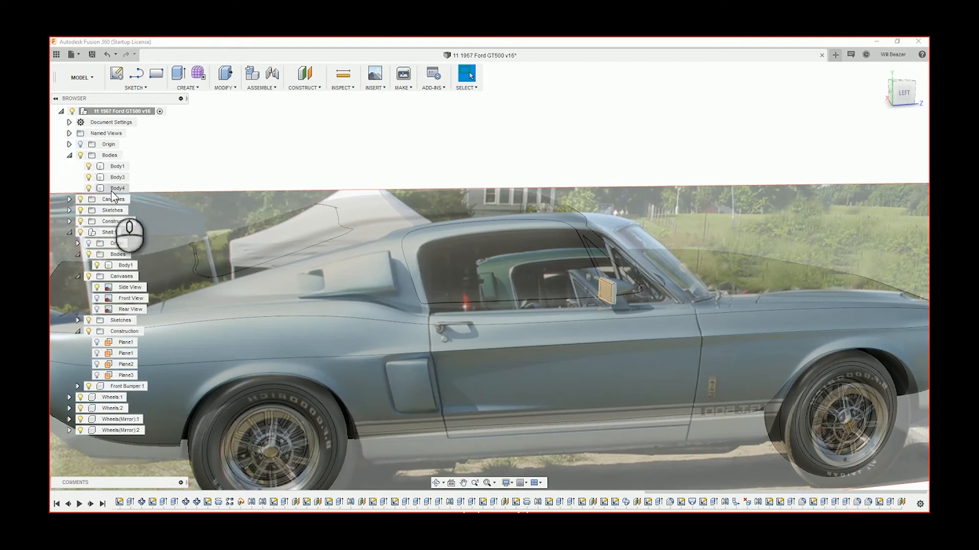
{"action": "left_click", "coordinate": [89, 189]}
Step: Look at the new offset plane from the back of the car and hide the side-view canvas
{"action": "scroll", "coordinate": [639, 279], "scroll_direction": "down", "scroll_amount": 1}
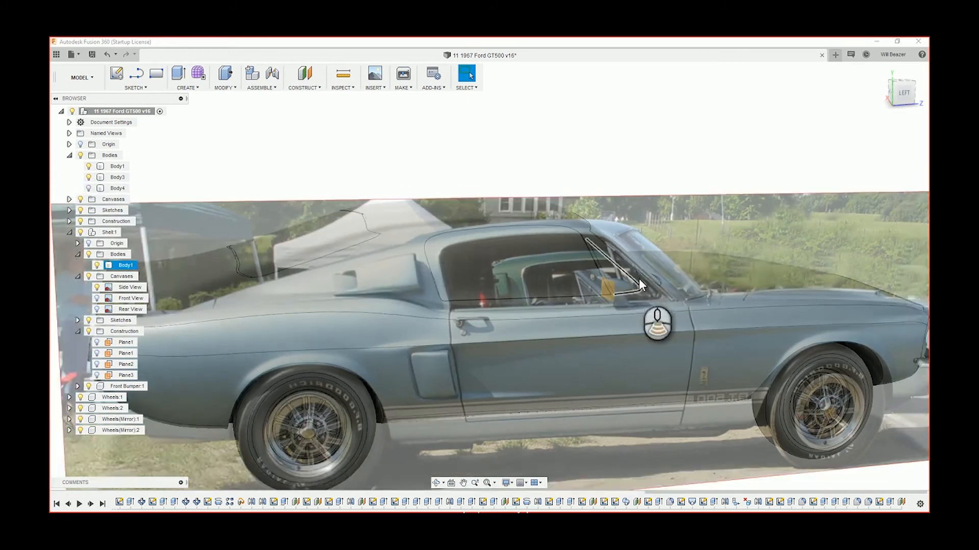
{"action": "scroll", "coordinate": [638, 279], "scroll_direction": "up", "scroll_amount": 3}
{"action": "scroll", "coordinate": [629, 289], "scroll_direction": "down", "scroll_amount": 3}
{"action": "left_click", "coordinate": [908, 92]}
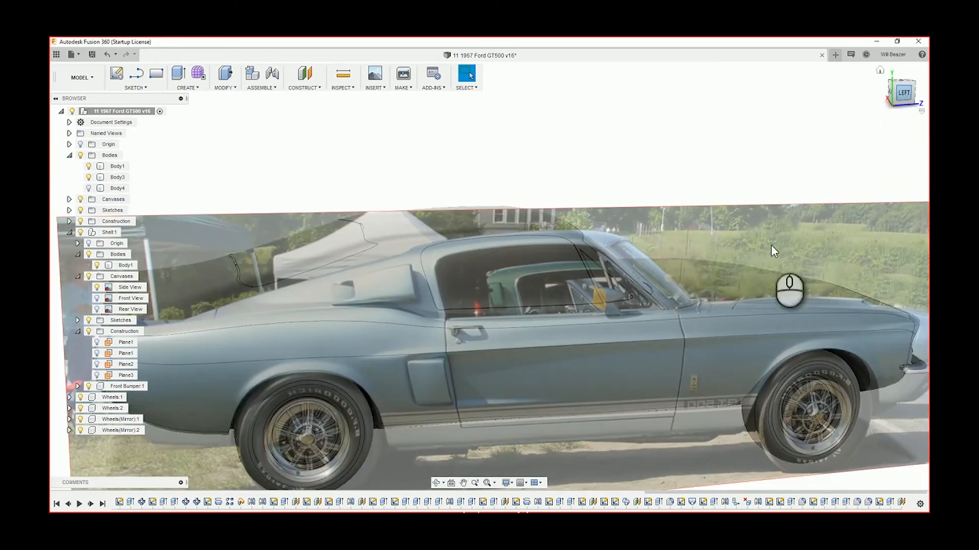
{"action": "scroll", "coordinate": [550, 281], "scroll_direction": "up", "scroll_amount": 5}
{"action": "middle_click_drag", "start_coordinate": [546, 294], "coordinate": [583, 297], "text": "shift"}
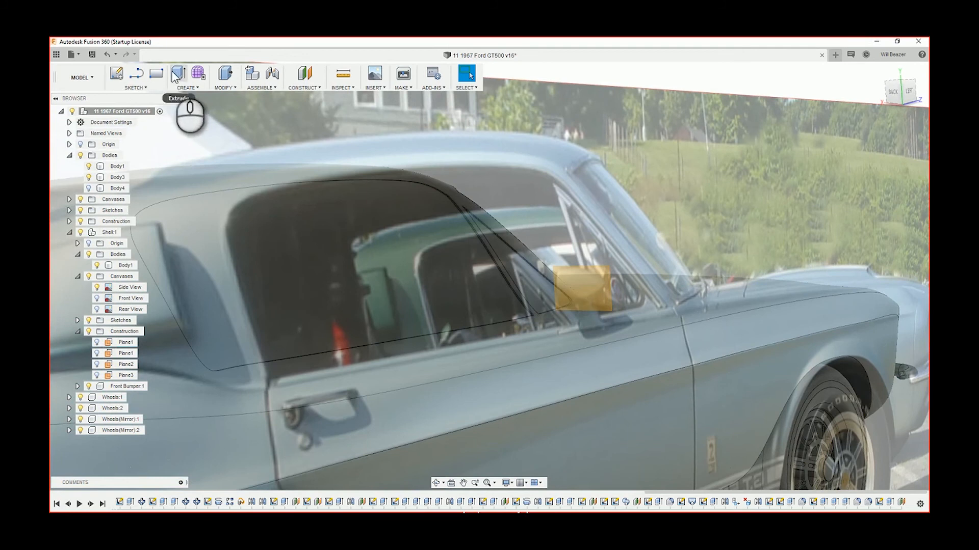
{"action": "middle_click_drag", "start_coordinate": [295, 188], "coordinate": [832, 130], "text": "shift"}
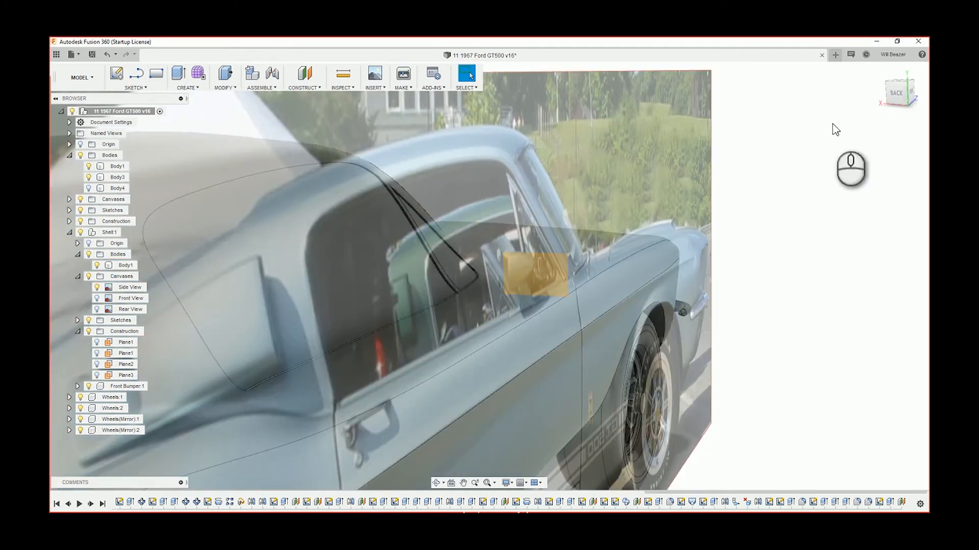
{"action": "left_click", "coordinate": [899, 93]}
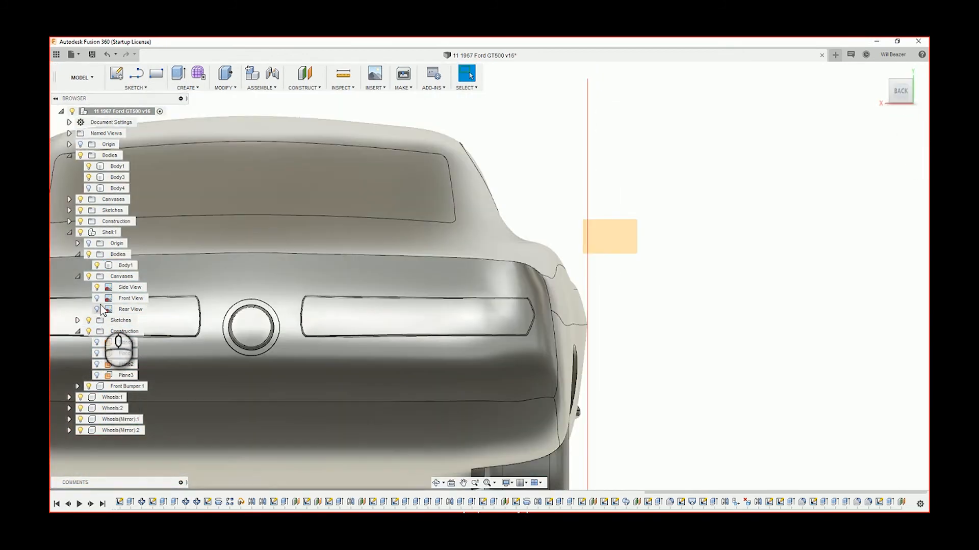
{"action": "left_click", "coordinate": [97, 290]}
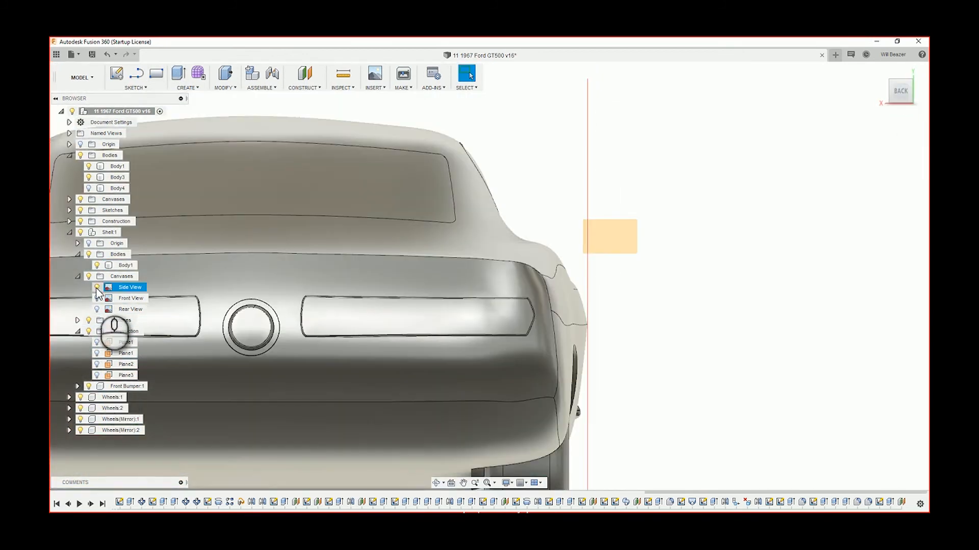
{"action": "left_click", "coordinate": [97, 289]}
Step: Start a sketch on the new offset plane and draw a circle about 57 mm in diameter beside the rear window pillar
{"action": "scroll", "coordinate": [511, 218], "scroll_direction": "up", "scroll_amount": 3}
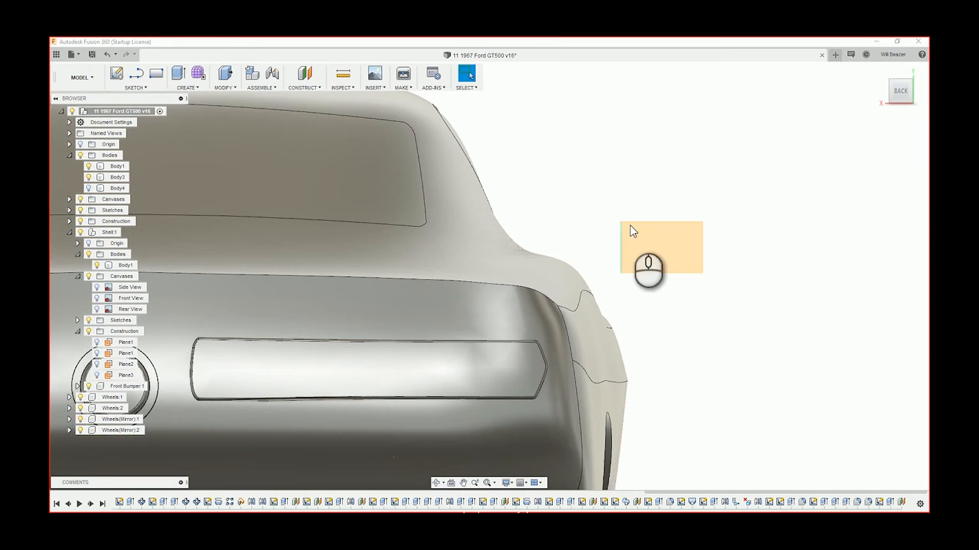
{"action": "left_click", "coordinate": [116, 74]}
{"action": "left_click", "coordinate": [631, 245]}
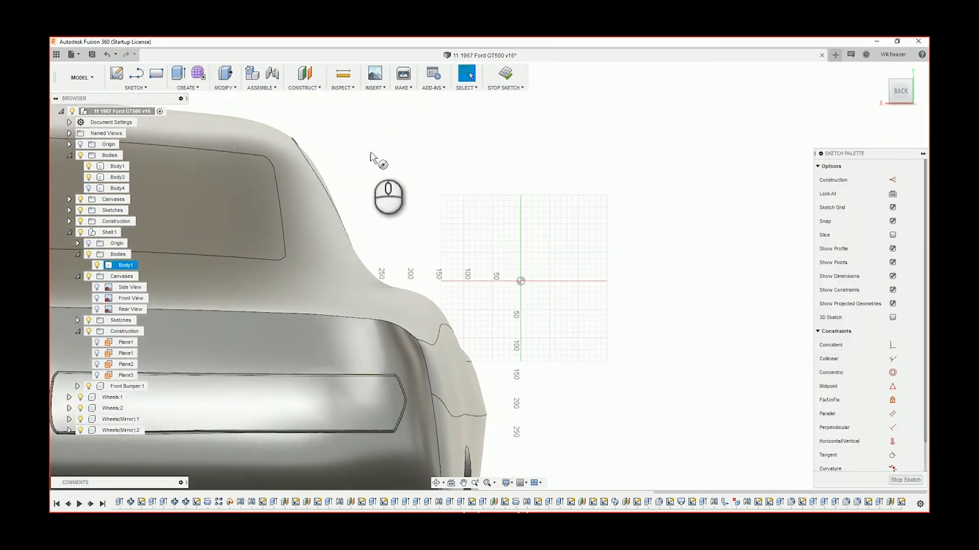
{"action": "key", "text": "c"}
{"action": "scroll", "coordinate": [393, 244], "scroll_direction": "up", "scroll_amount": 2}
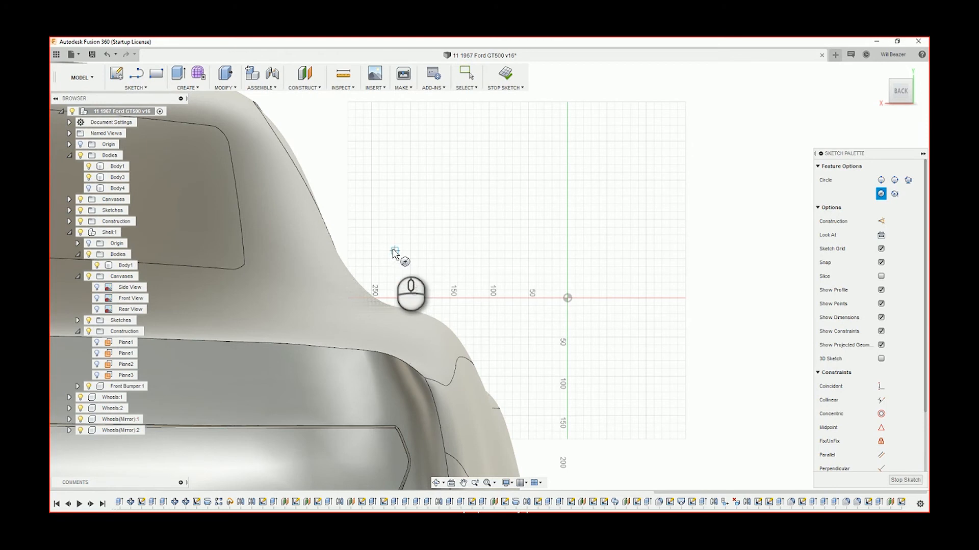
{"action": "left_click", "coordinate": [393, 251]}
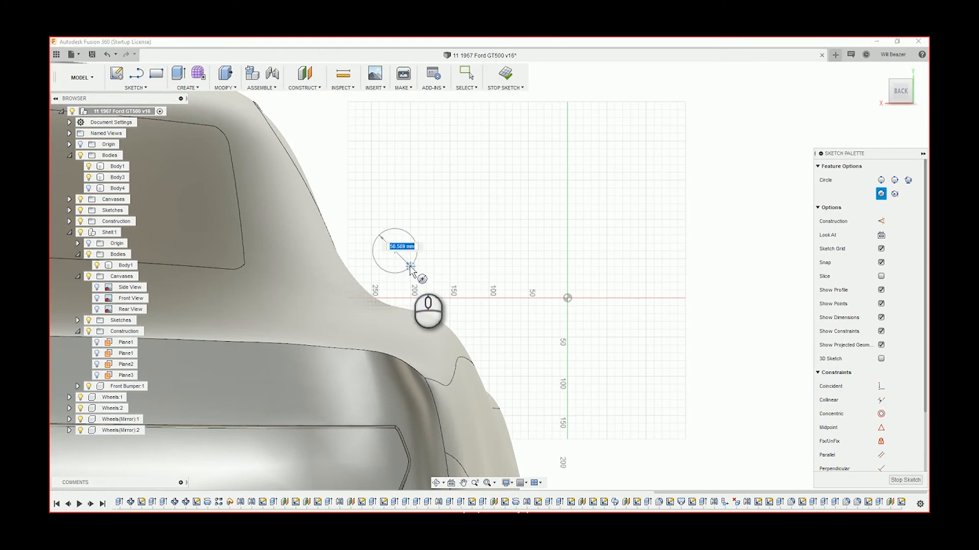
{"action": "left_click", "coordinate": [411, 264]}
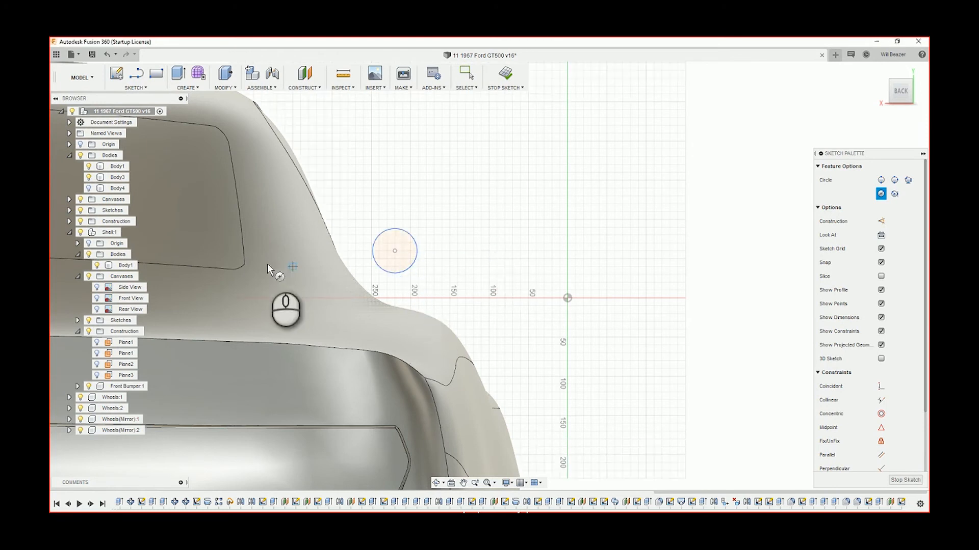
Step: Show the side-view canvas again and move the circle's centre down to the sketch origin at the mirror's mid-height
{"action": "middle_click_drag", "start_coordinate": [579, 277], "coordinate": [556, 277], "text": "shift"}
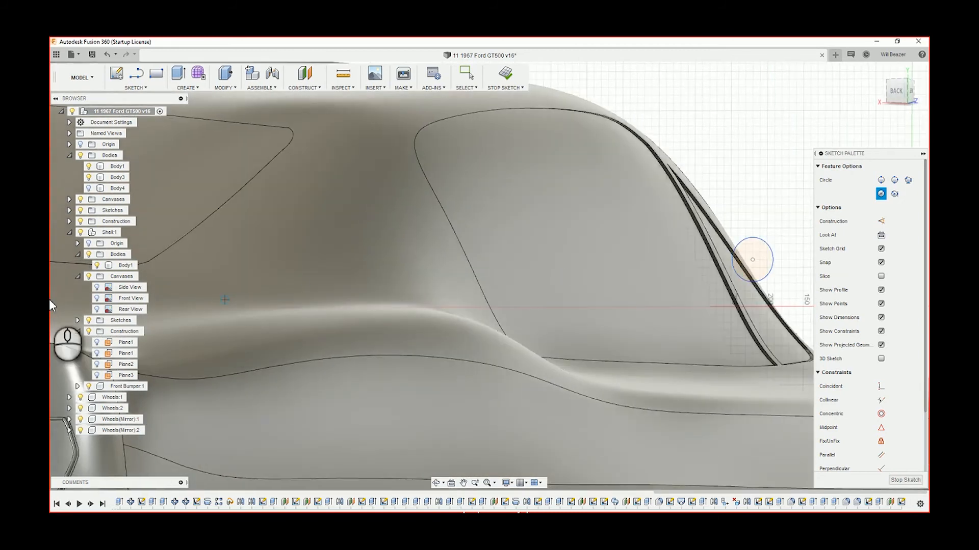
{"action": "left_click", "coordinate": [97, 287]}
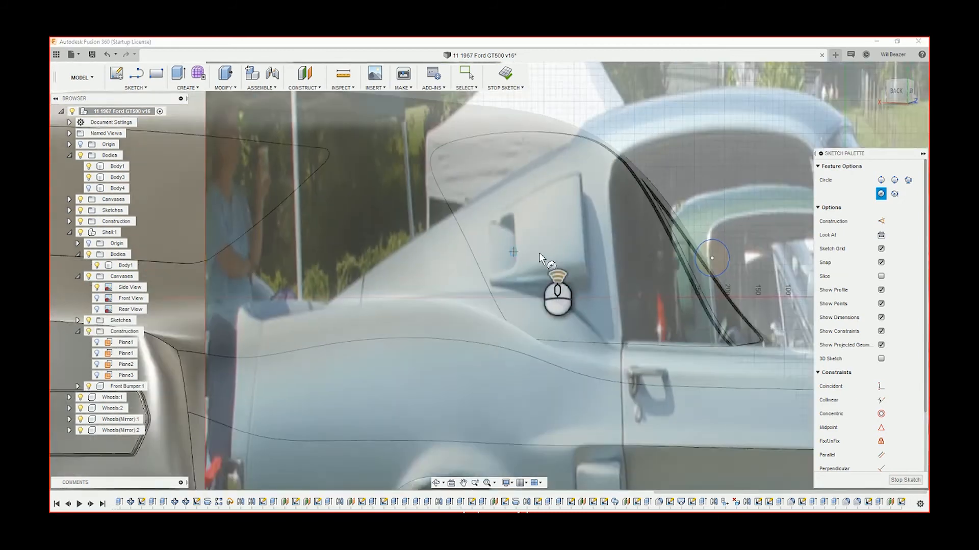
{"action": "scroll", "coordinate": [690, 266], "scroll_direction": "down", "scroll_amount": 2}
{"action": "middle_click_drag", "start_coordinate": [688, 282], "coordinate": [649, 279], "text": "shift"}
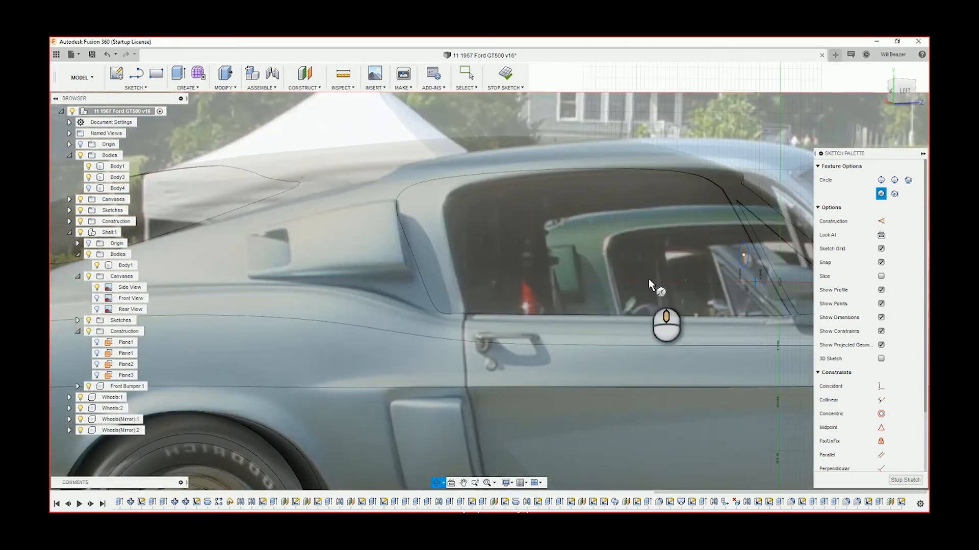
{"action": "left_click", "coordinate": [904, 99]}
{"action": "scroll", "coordinate": [725, 259], "scroll_direction": "up", "scroll_amount": 6}
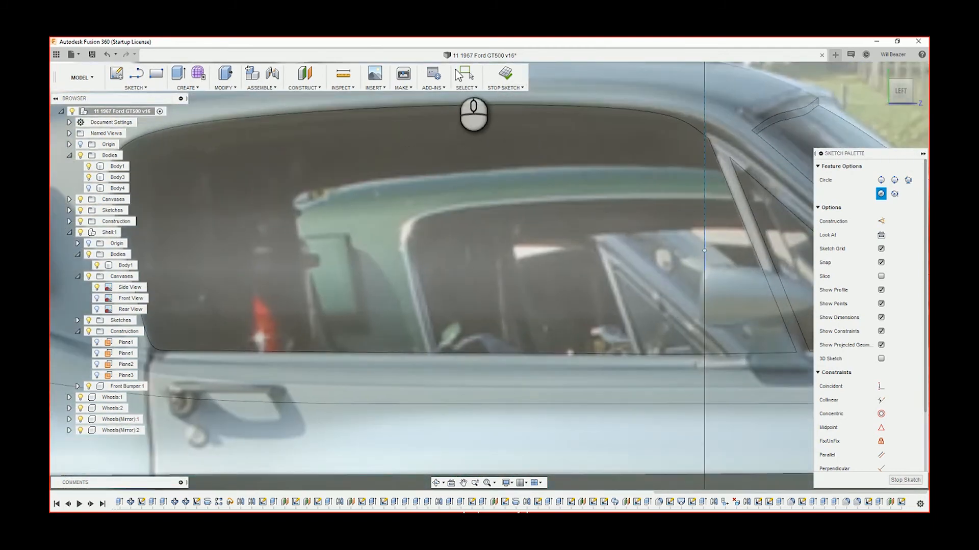
{"action": "left_click", "coordinate": [703, 249]}
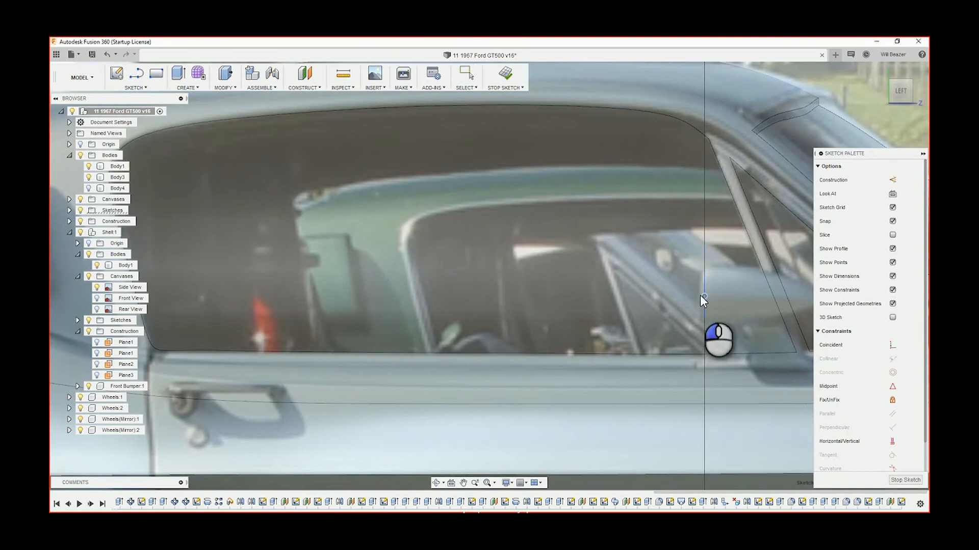
{"action": "key", "text": "Escape"}
Step: Enlarge the circle freehand to match the mirror's height in the side-view canvas
{"action": "scroll", "coordinate": [707, 276], "scroll_direction": "up", "scroll_amount": 3}
{"action": "left_click", "coordinate": [702, 276]}
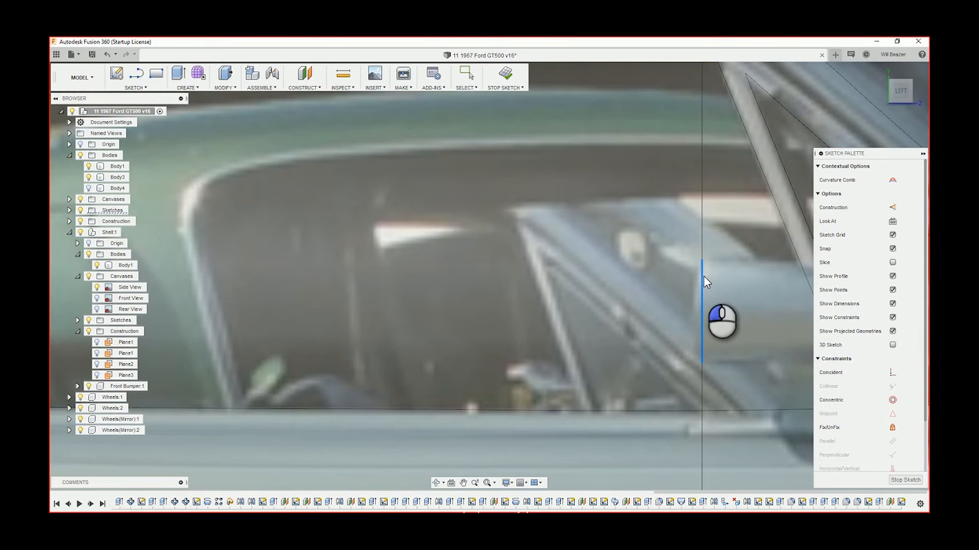
{"action": "scroll", "coordinate": [507, 304], "scroll_direction": "down", "scroll_amount": 5}
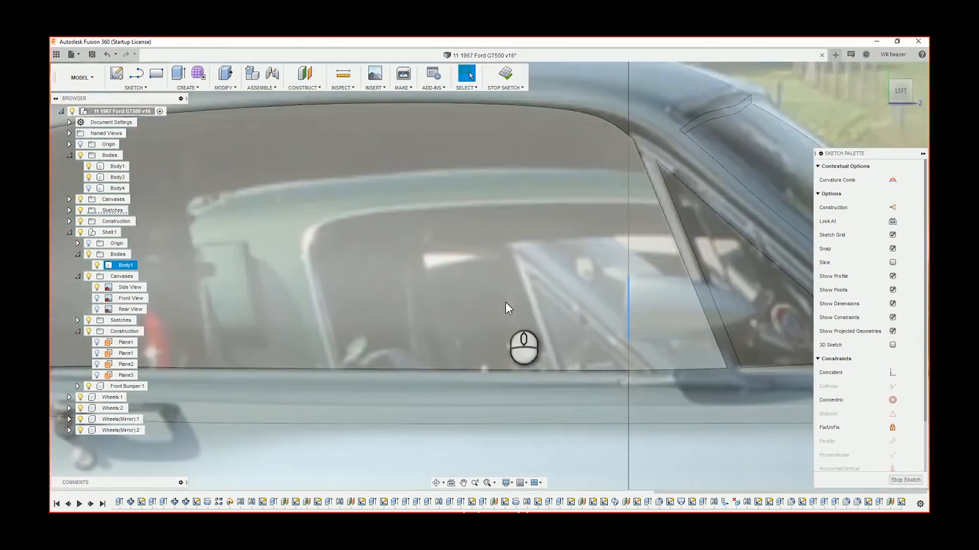
Step: Check the circle's position relative to the car body and the side-view canvas from the back
{"action": "middle_click_drag", "start_coordinate": [505, 309], "coordinate": [552, 310], "text": "shift"}
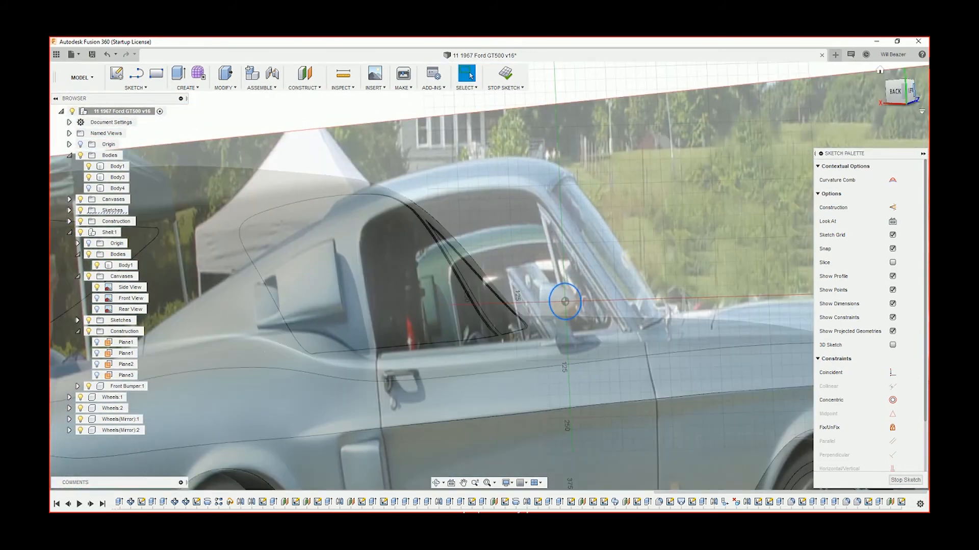
{"action": "left_click", "coordinate": [895, 97]}
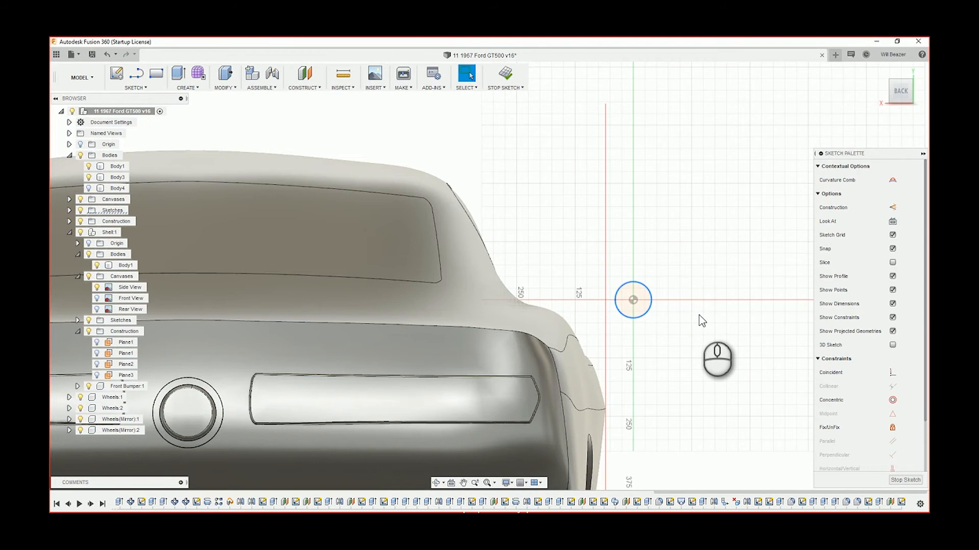
{"action": "mouse_move", "coordinate": [697, 311]}
{"action": "middle_mouse_down", "text": "shift"}
{"action": "mouse_move", "coordinate": [691, 322]}
{"action": "mouse_move", "coordinate": [705, 322]}
{"action": "middle_mouse_up", "text": "shift"}
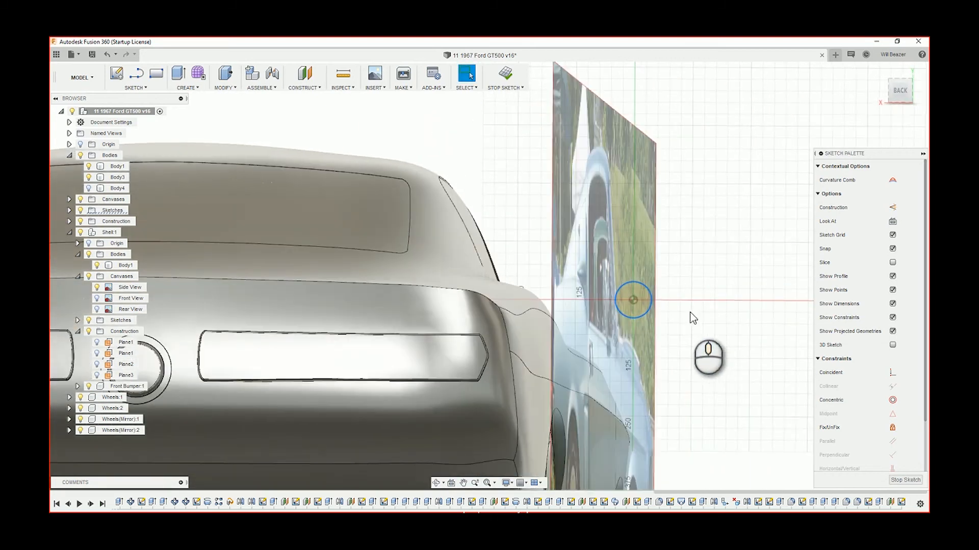
{"action": "left_click", "coordinate": [900, 85]}
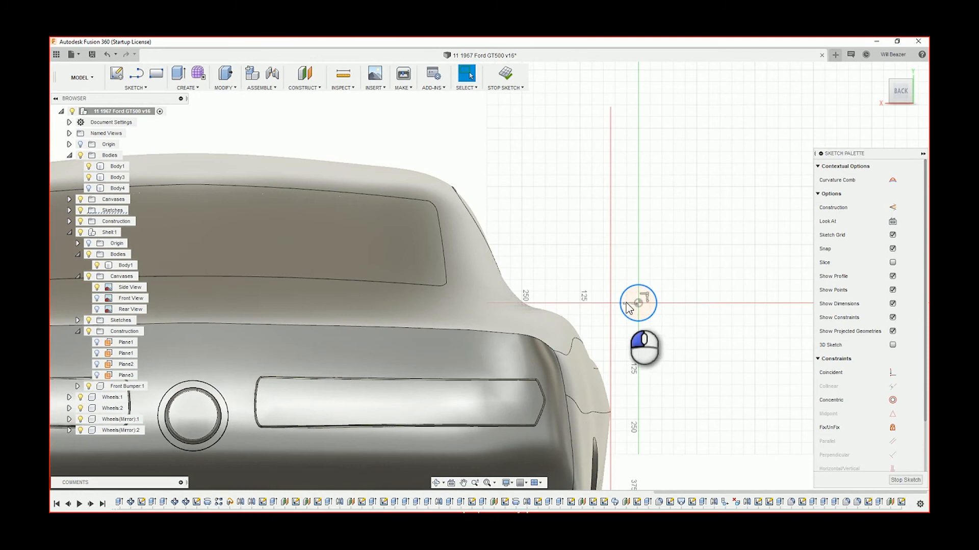
{"action": "left_click_drag", "start_coordinate": [638, 303], "coordinate": [638, 303]}
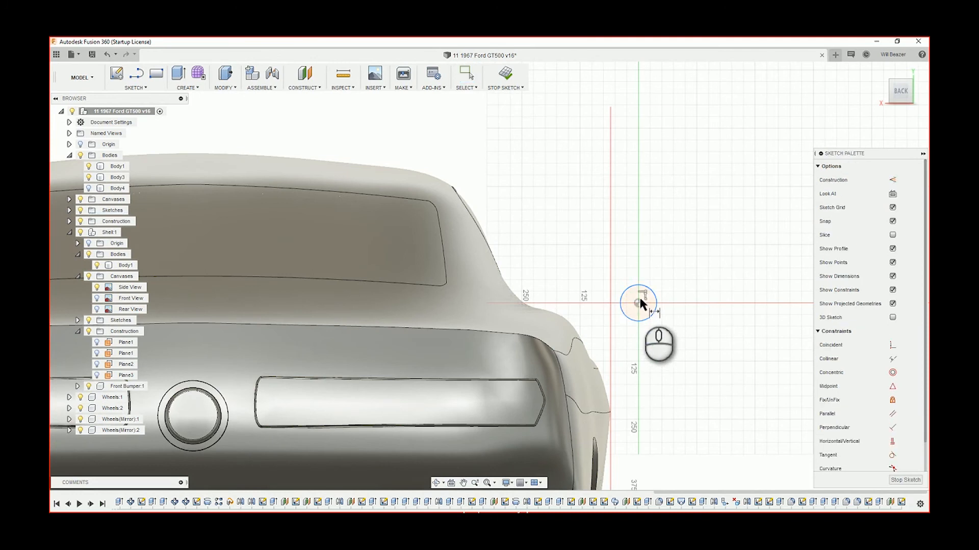
Step: Dimension the mirror circle's diameter as 75 mm
{"action": "left_click", "coordinate": [661, 300]}
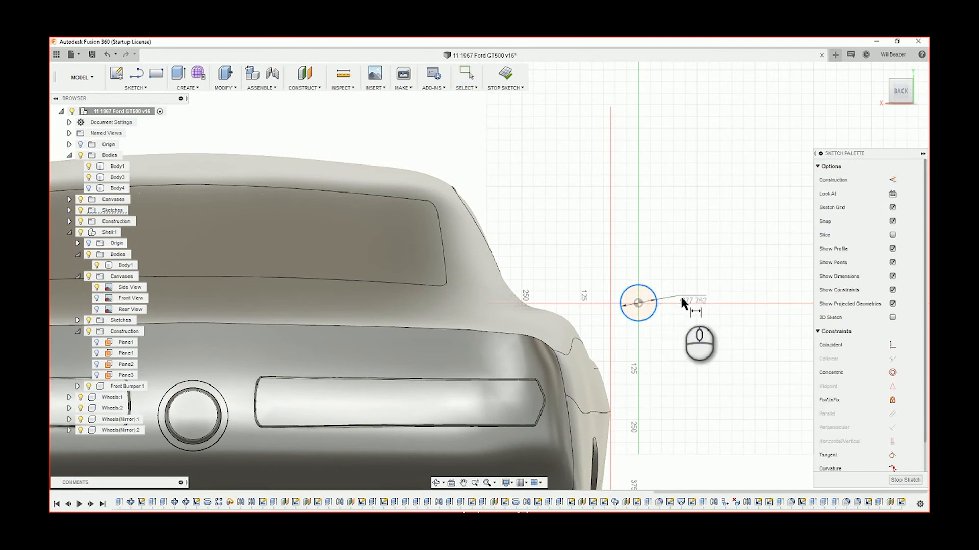
{"action": "left_click", "coordinate": [684, 301]}
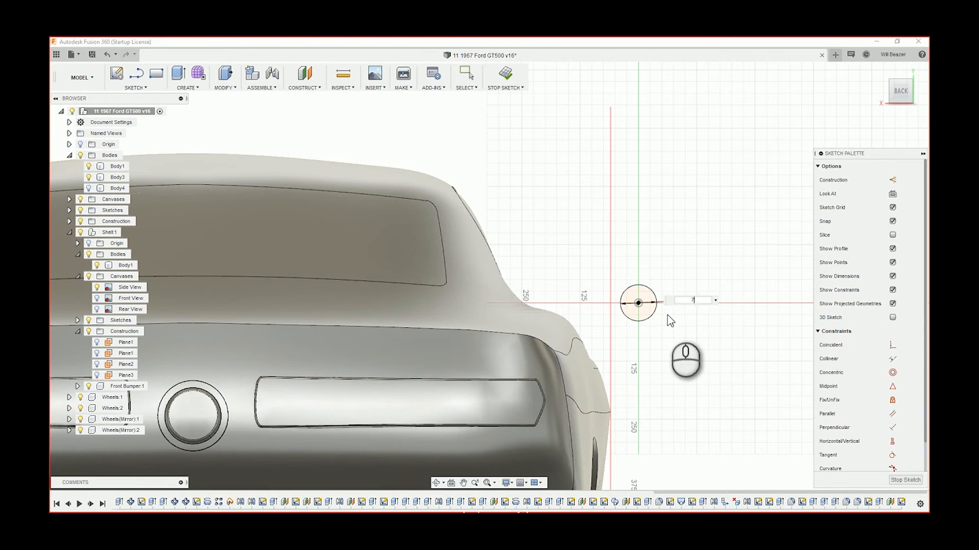
{"action": "key", "text": "Escape"}
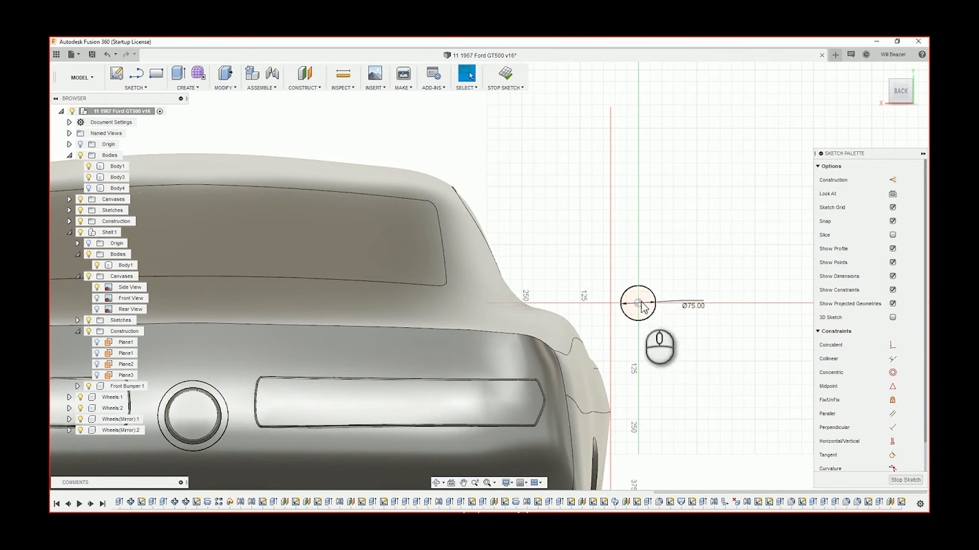
Step: Release the circle's centre from the sketch origin and move the circle horizontally inward until it overlaps the edge of the car body
{"action": "left_click", "coordinate": [642, 297]}
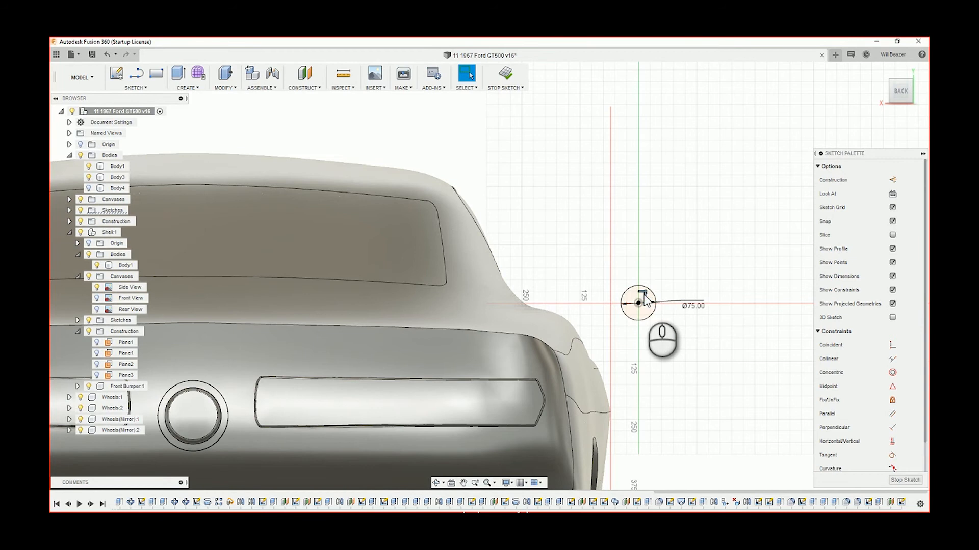
{"action": "left_click", "coordinate": [638, 304]}
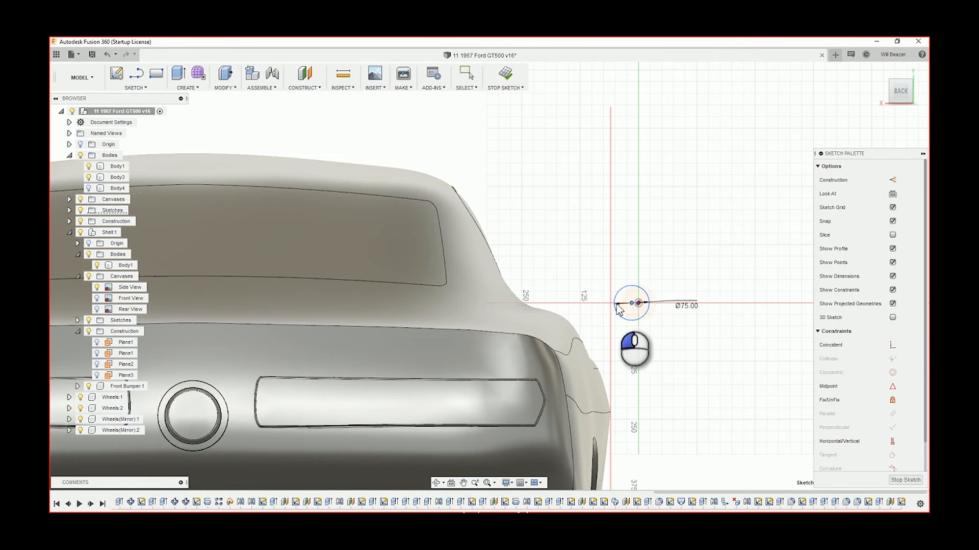
{"action": "left_click_drag", "start_coordinate": [618, 309], "coordinate": [564, 308]}
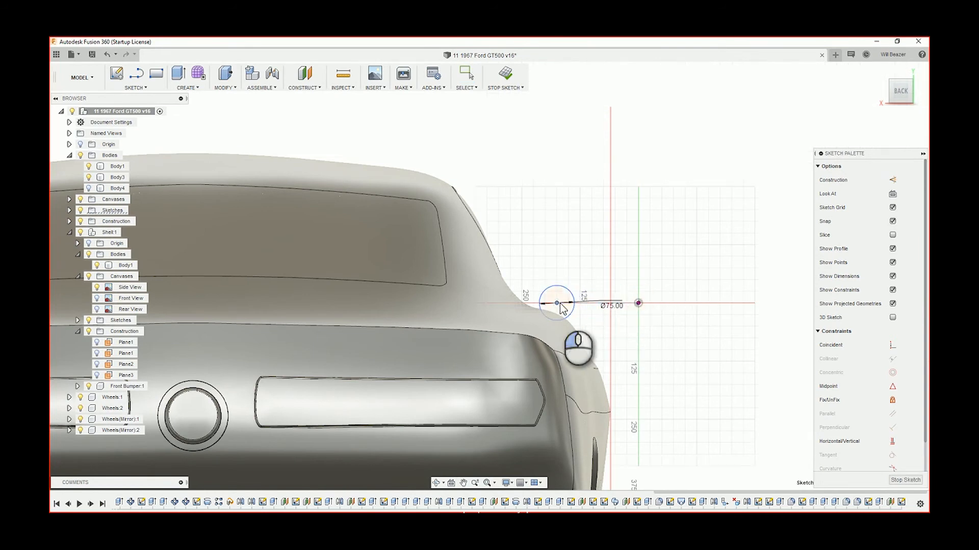
{"action": "mouse_move", "coordinate": [717, 367]}
{"action": "middle_mouse_down", "text": "shift"}
{"action": "mouse_move", "coordinate": [707, 367]}
{"action": "mouse_move", "coordinate": [720, 366]}
{"action": "middle_mouse_up", "text": "shift"}
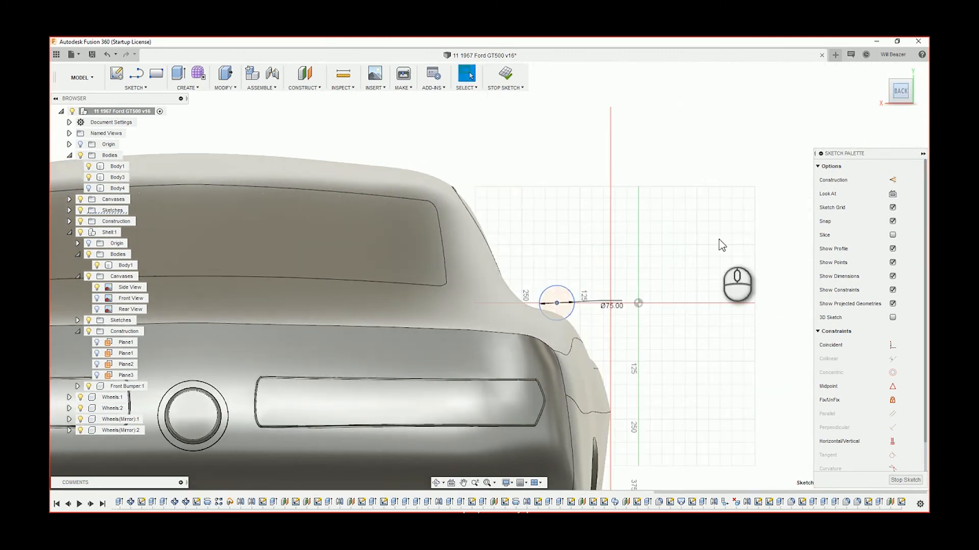
{"action": "scroll", "coordinate": [540, 278], "scroll_direction": "up", "scroll_amount": 1}
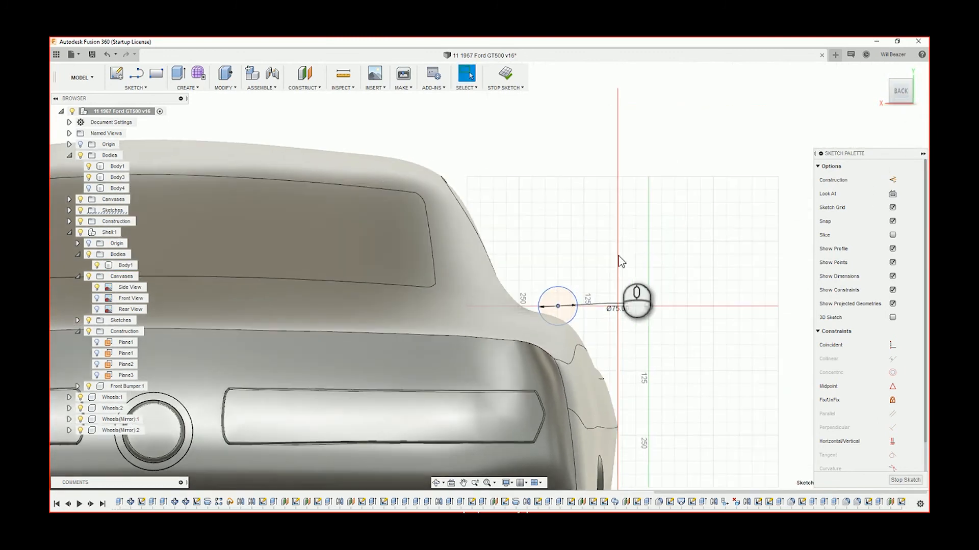
{"action": "middle_click_drag", "start_coordinate": [644, 288], "coordinate": [739, 260], "text": "shift"}
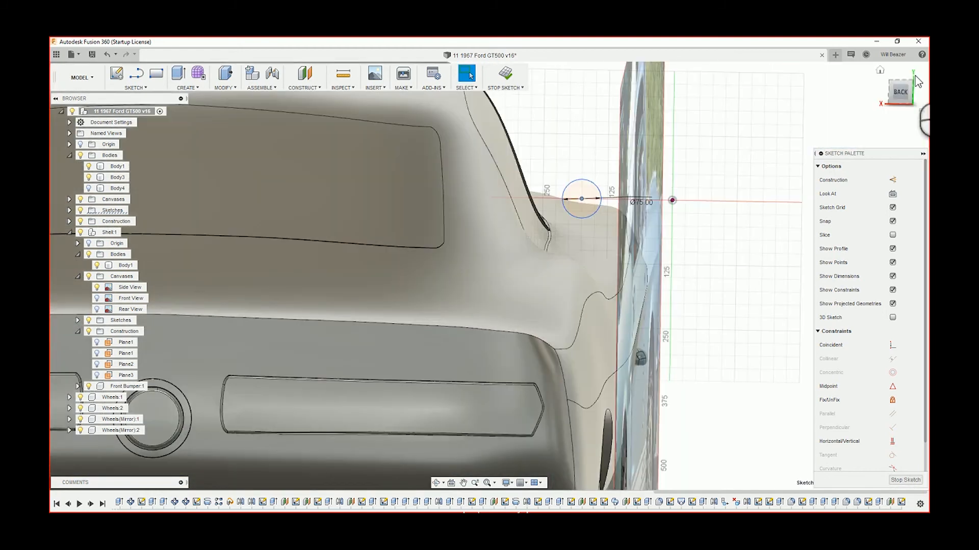
{"action": "left_click", "coordinate": [904, 96]}
{"action": "scroll", "coordinate": [596, 186], "scroll_direction": "up", "scroll_amount": 3}
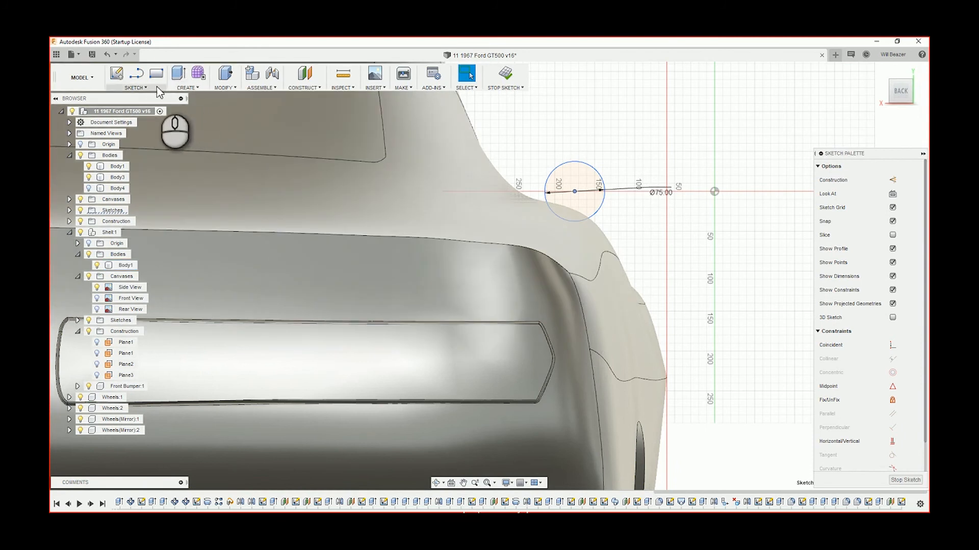
{"action": "left_click", "coordinate": [187, 88]}
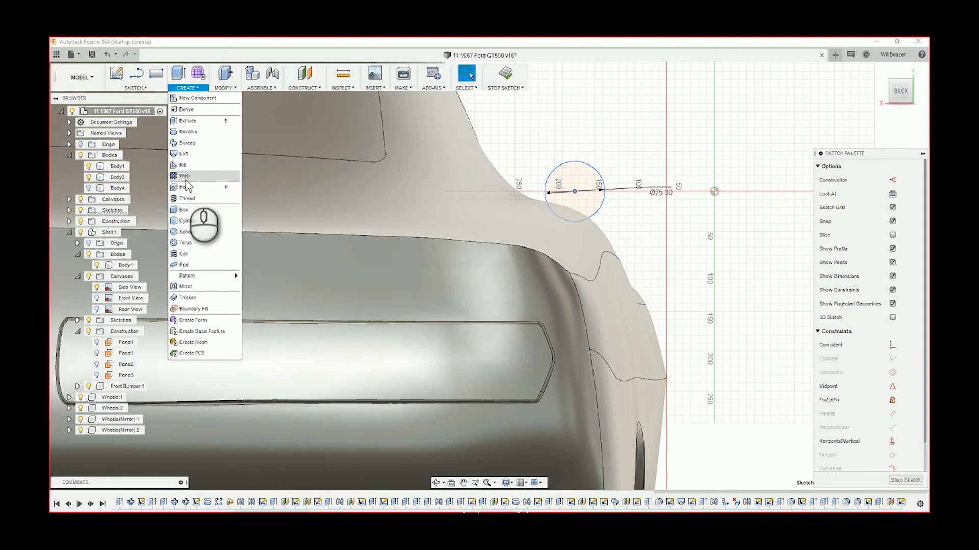
{"action": "left_click", "coordinate": [190, 221]}
{"action": "left_click", "coordinate": [587, 182]}
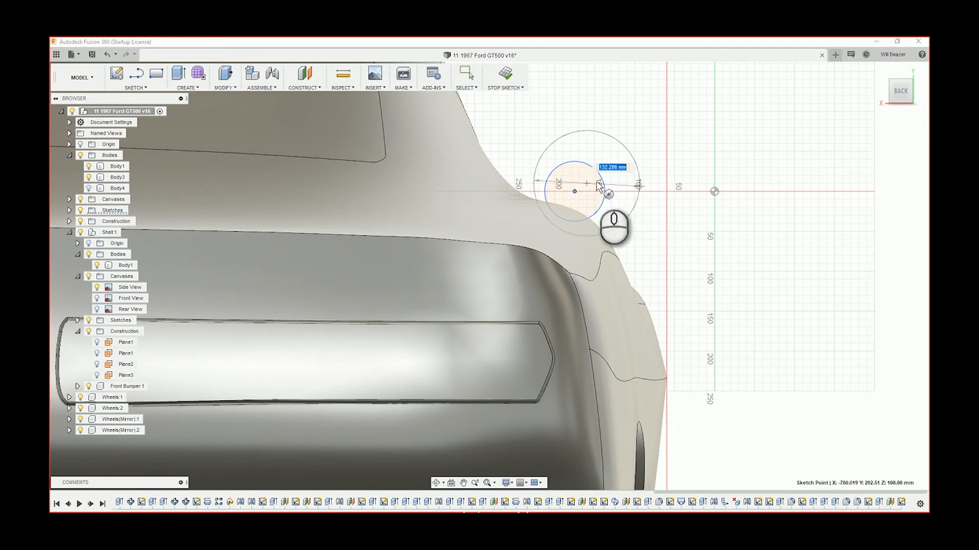
{"action": "key", "text": "Escape"}
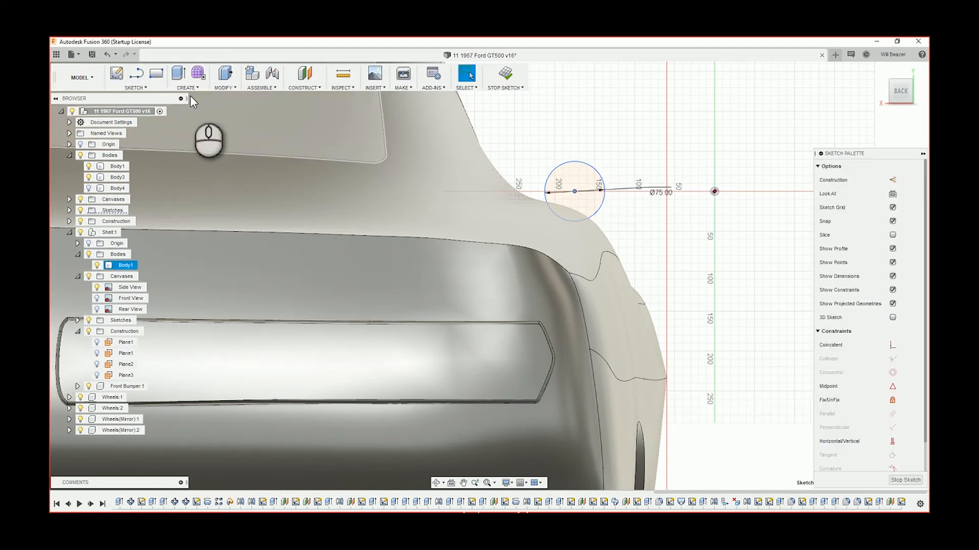
Step: Extrude the mirror circle about 157 mm toward the car's front as a new body, matching the mirror's length in the side-view canvas
{"action": "left_click", "coordinate": [186, 88]}
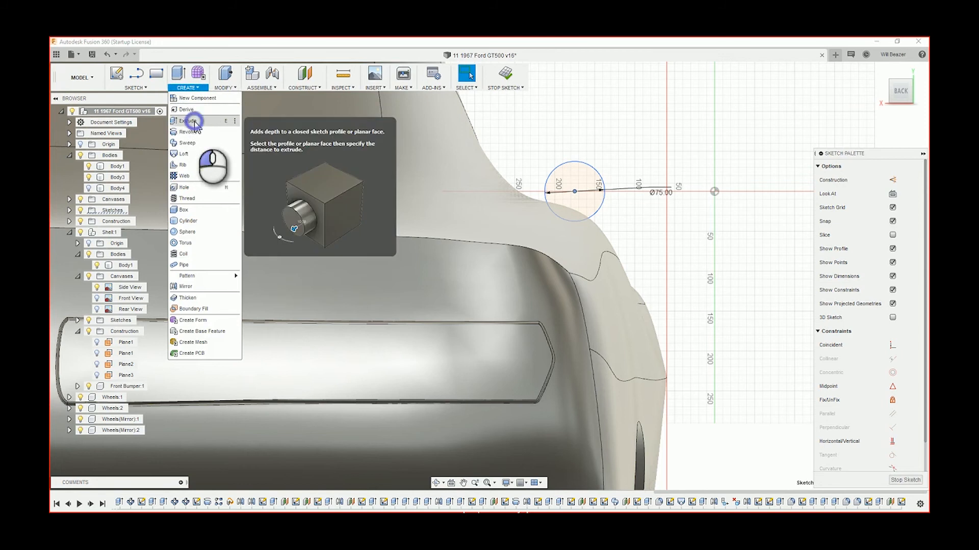
{"action": "left_click", "coordinate": [196, 124]}
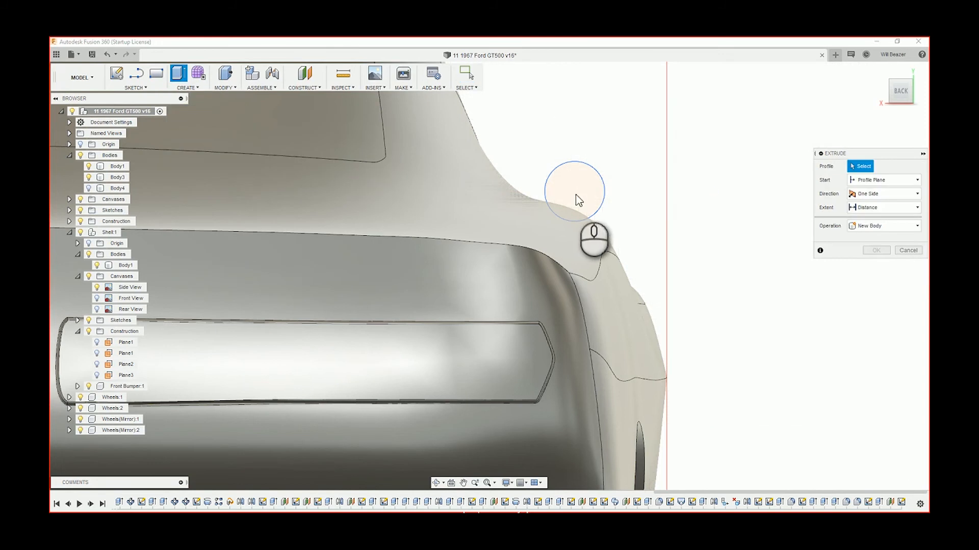
{"action": "left_click", "coordinate": [601, 184]}
{"action": "scroll", "coordinate": [689, 181], "scroll_direction": "up", "scroll_amount": 5}
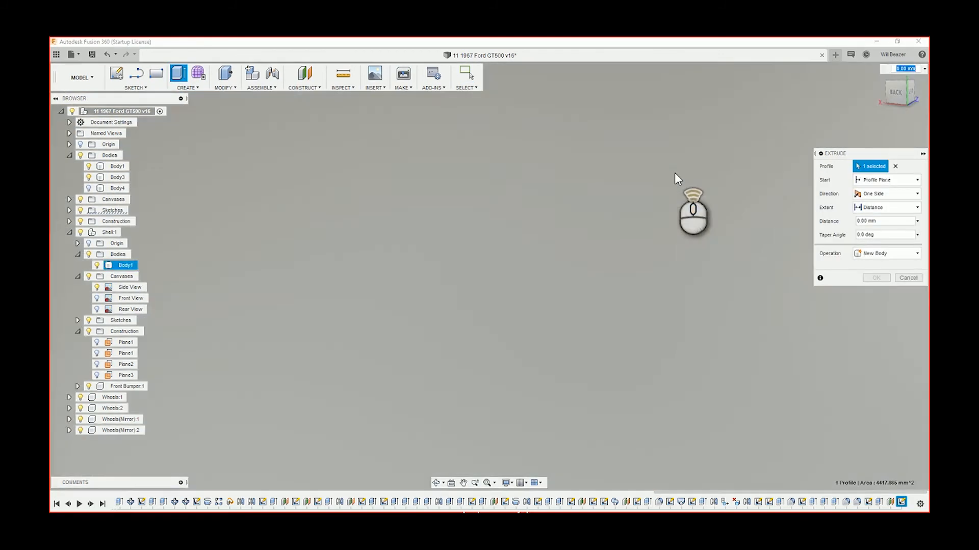
{"action": "scroll", "coordinate": [675, 173], "scroll_direction": "down", "scroll_amount": 5}
{"action": "middle_click_drag", "start_coordinate": [677, 194], "coordinate": [623, 217]}
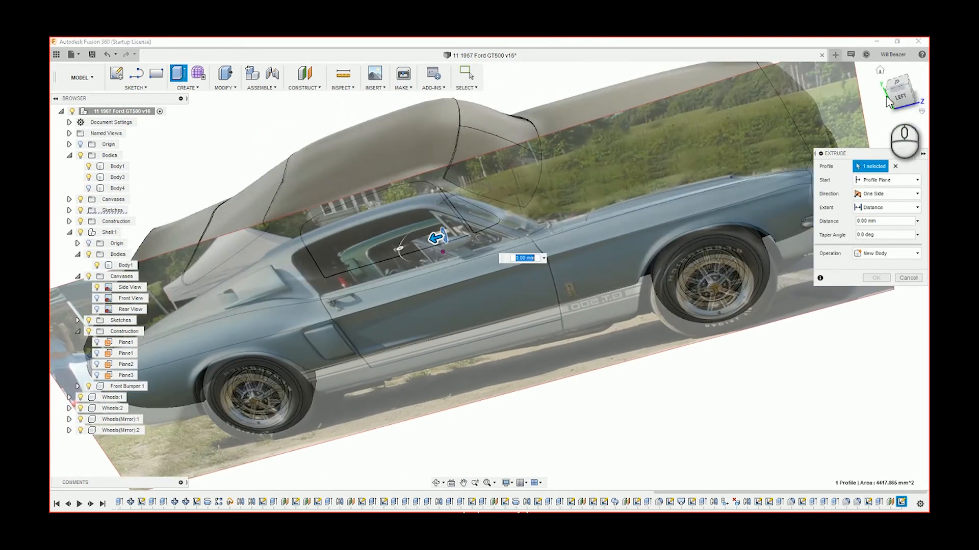
{"action": "left_click", "coordinate": [905, 102]}
{"action": "scroll", "coordinate": [490, 180], "scroll_direction": "up", "scroll_amount": 4}
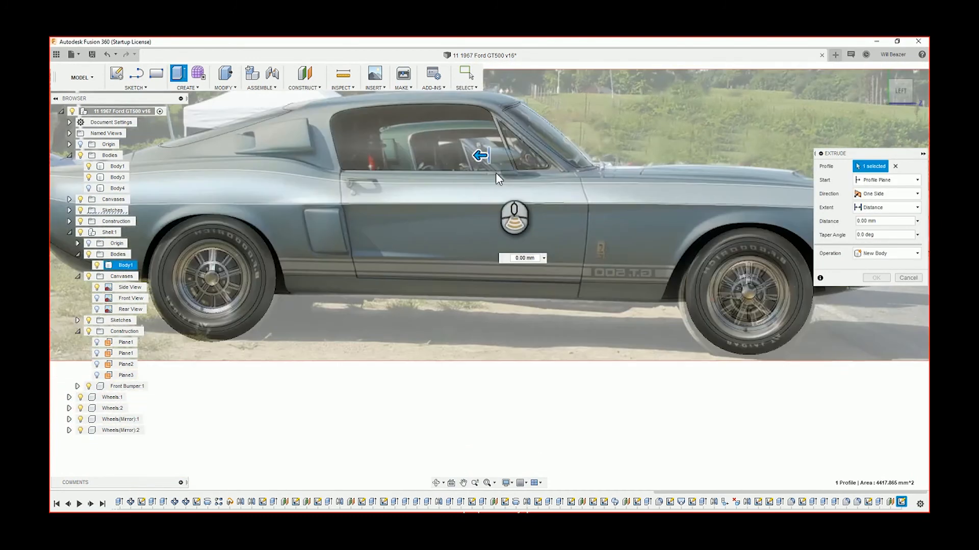
{"action": "scroll", "coordinate": [481, 146], "scroll_direction": "up", "scroll_amount": 1}
{"action": "left_click_drag", "start_coordinate": [478, 147], "coordinate": [545, 152]}
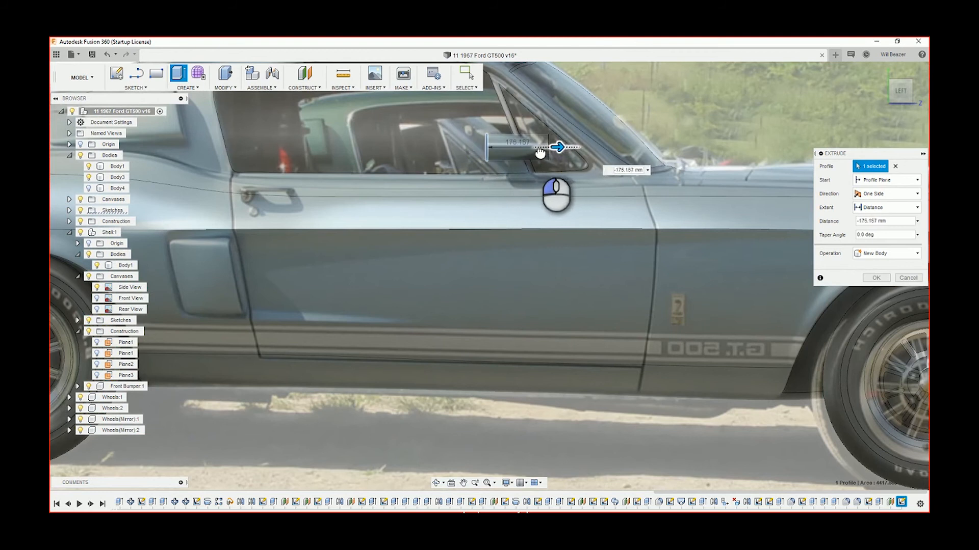
{"action": "scroll", "coordinate": [545, 143], "scroll_direction": "up", "scroll_amount": 5}
{"action": "left_click_drag", "start_coordinate": [565, 162], "coordinate": [539, 170]}
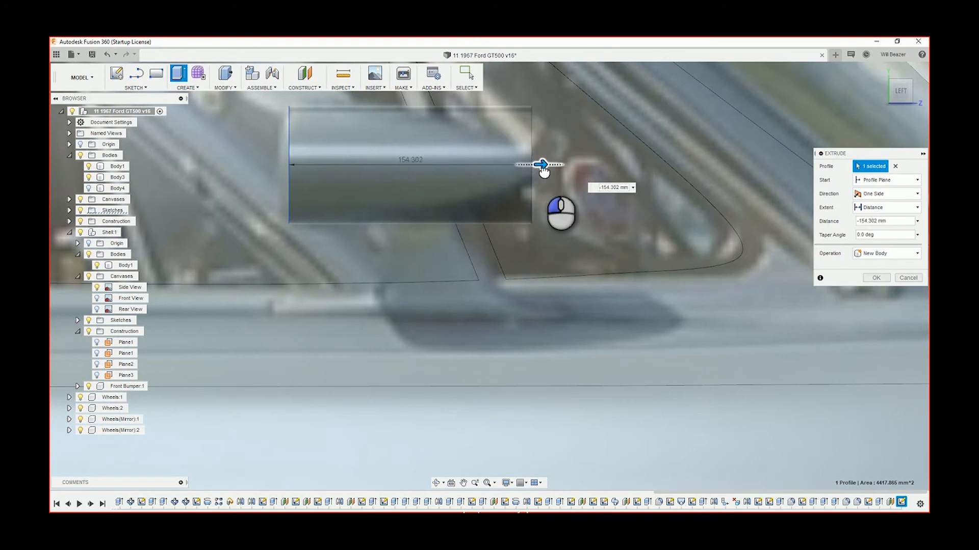
{"action": "scroll", "coordinate": [540, 171], "scroll_direction": "down", "scroll_amount": 10}
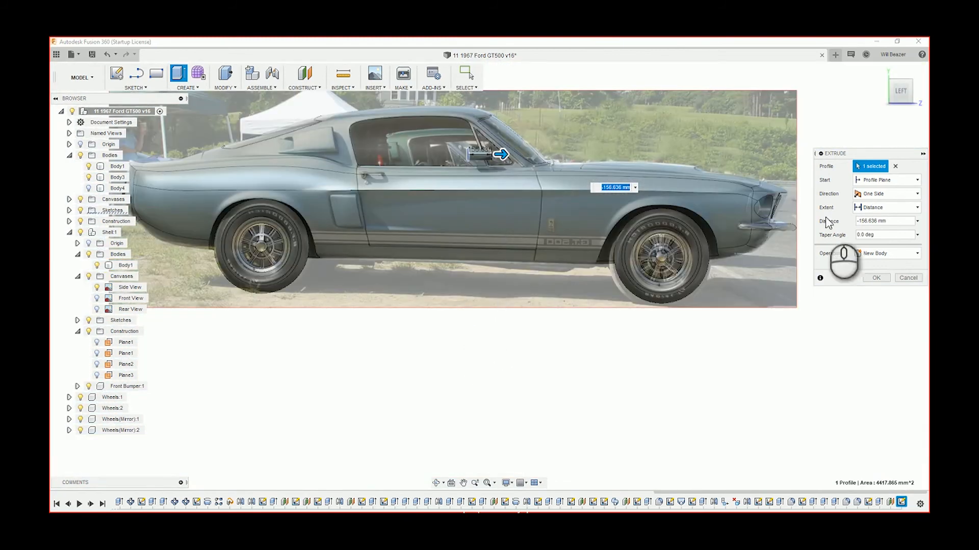
{"action": "left_click", "coordinate": [877, 279]}
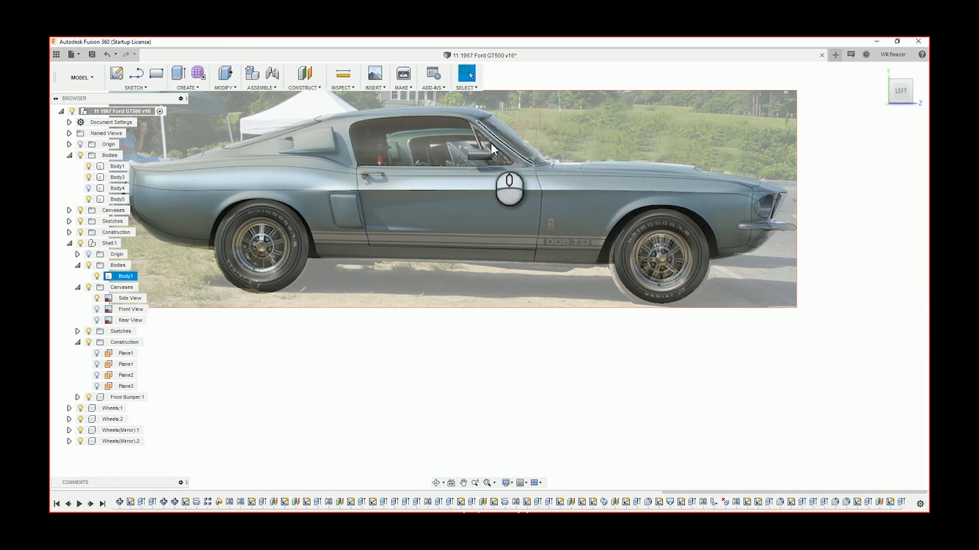
Step: Examine the extruded mirror body's ends and outline against the mirror in the side-view canvas
{"action": "scroll", "coordinate": [491, 144], "scroll_direction": "up", "scroll_amount": 8}
{"action": "scroll", "coordinate": [475, 160], "scroll_direction": "down", "scroll_amount": 2}
{"action": "left_click", "coordinate": [421, 147]}
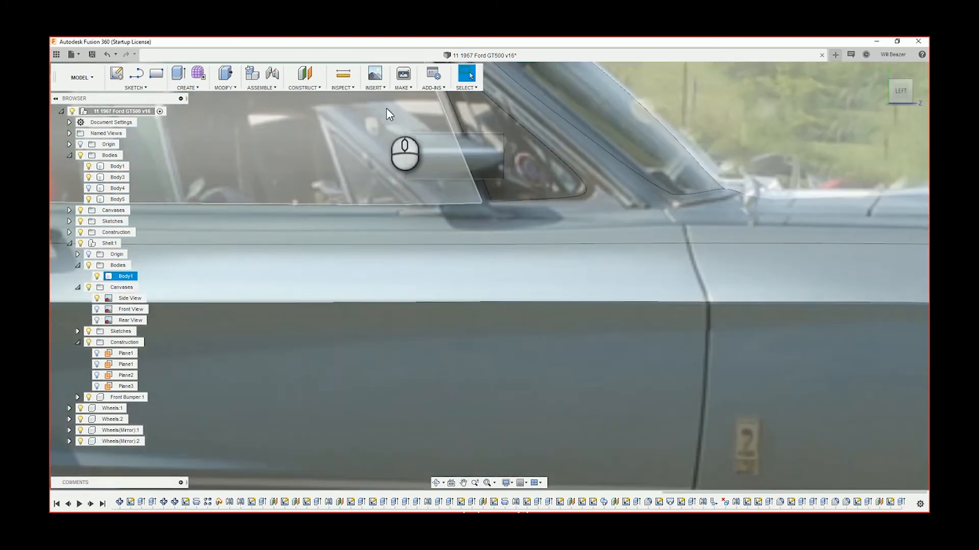
{"action": "scroll", "coordinate": [388, 105], "scroll_direction": "up", "scroll_amount": 2}
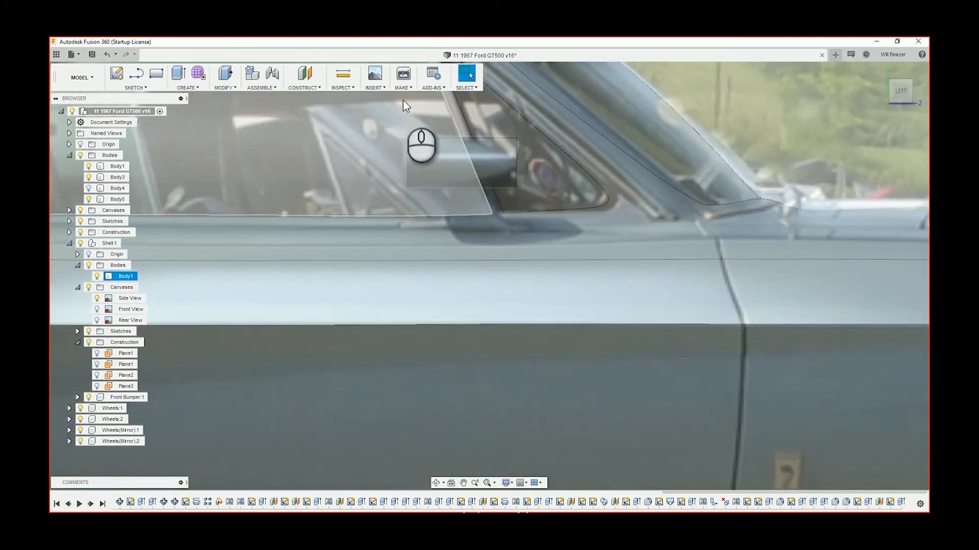
{"action": "left_click", "coordinate": [439, 170]}
{"action": "left_click", "coordinate": [261, 106]}
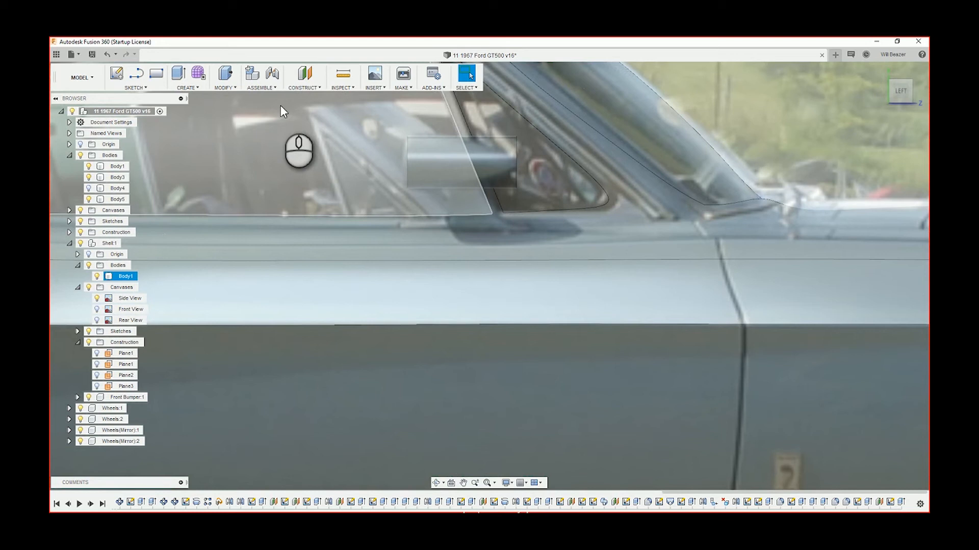
{"action": "left_click", "coordinate": [434, 149]}
{"action": "left_click", "coordinate": [335, 130]}
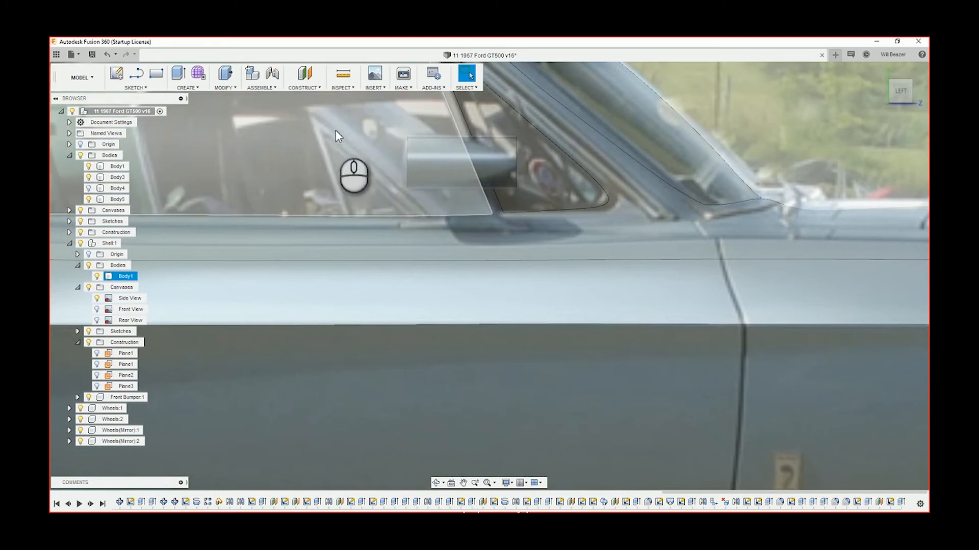
{"action": "left_click", "coordinate": [439, 144]}
{"action": "left_click", "coordinate": [409, 133]}
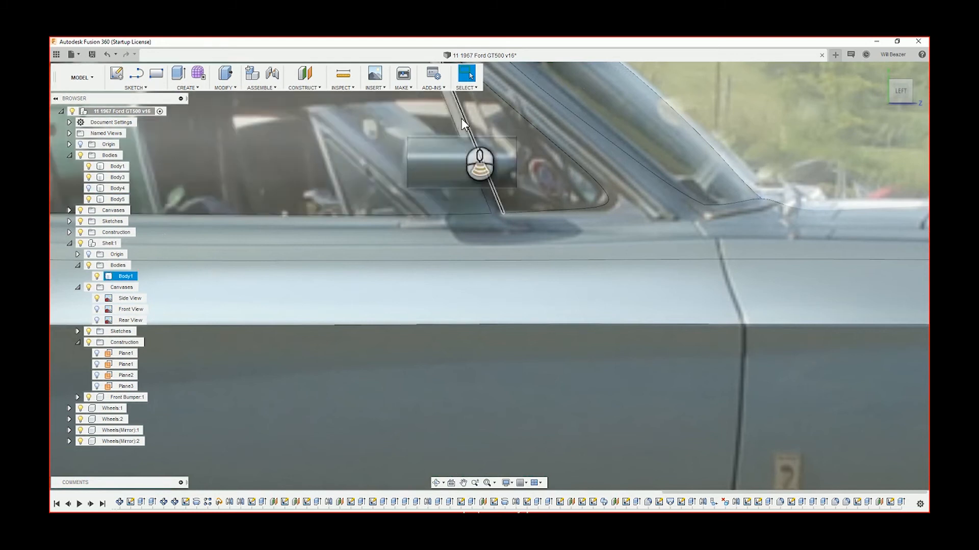
{"action": "scroll", "coordinate": [461, 119], "scroll_direction": "up", "scroll_amount": 3}
{"action": "left_click", "coordinate": [445, 161]}
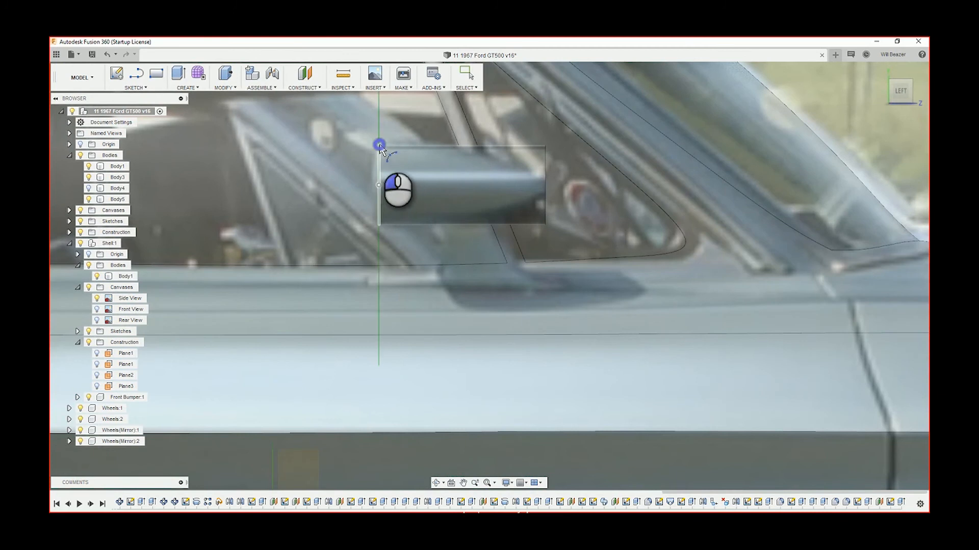
{"action": "middle_click_drag", "start_coordinate": [379, 145], "coordinate": [464, 165], "text": "shift"}
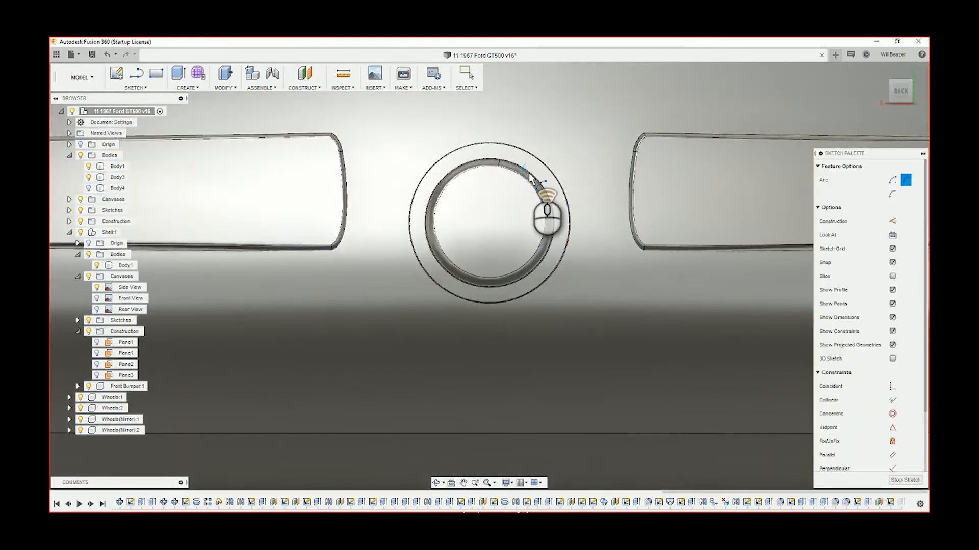
{"action": "scroll", "coordinate": [532, 202], "scroll_direction": "down", "scroll_amount": 5}
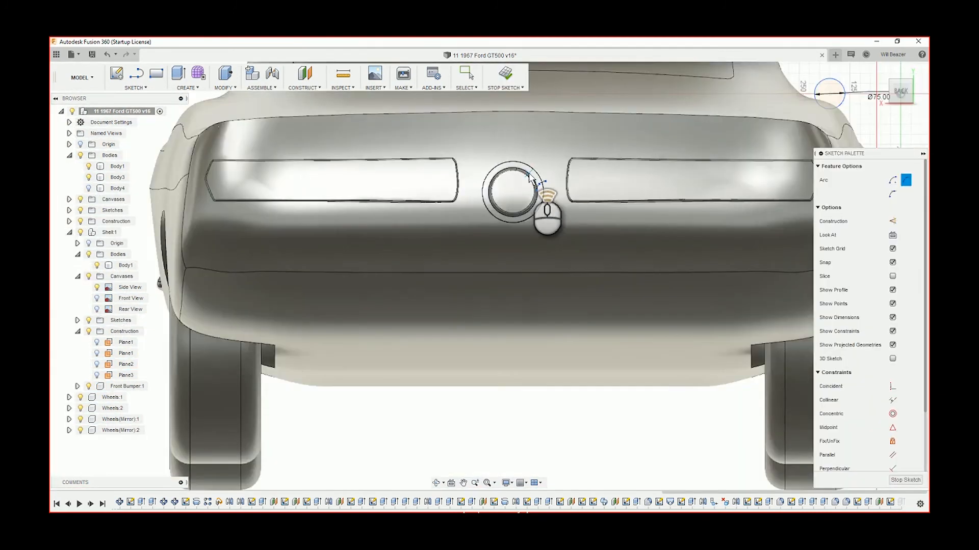
{"action": "left_click", "coordinate": [505, 75]}
Step: Edit the mirror cylinder's extrusion and change its direction to Two Sides
{"action": "middle_click_drag", "start_coordinate": [773, 140], "coordinate": [697, 151], "text": "shift"}
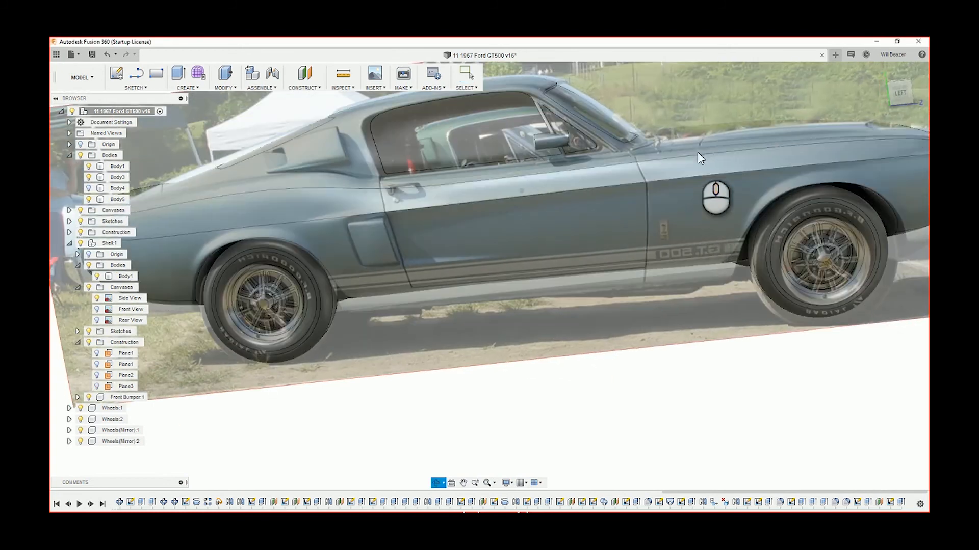
{"action": "left_click", "coordinate": [799, 364]}
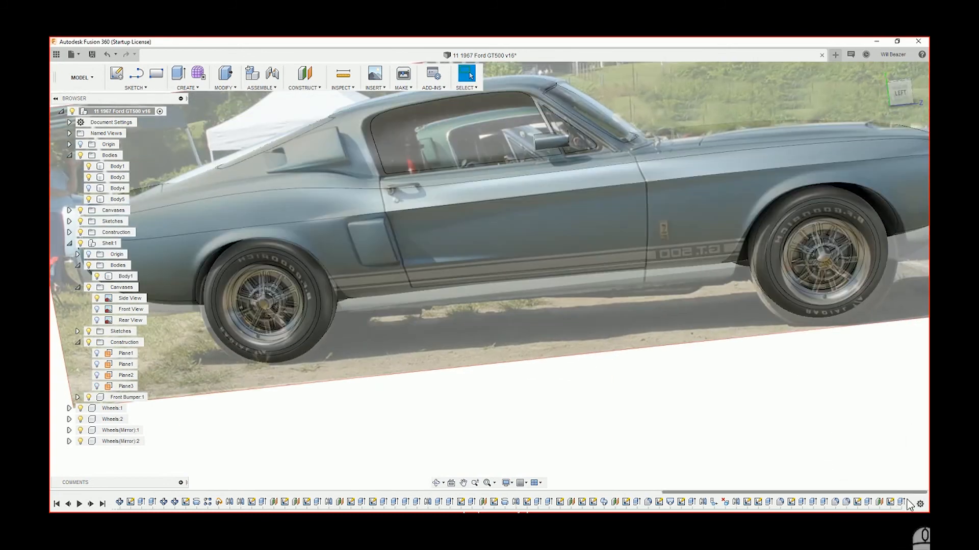
{"action": "right_click", "coordinate": [903, 502]}
{"action": "left_click", "coordinate": [887, 415]}
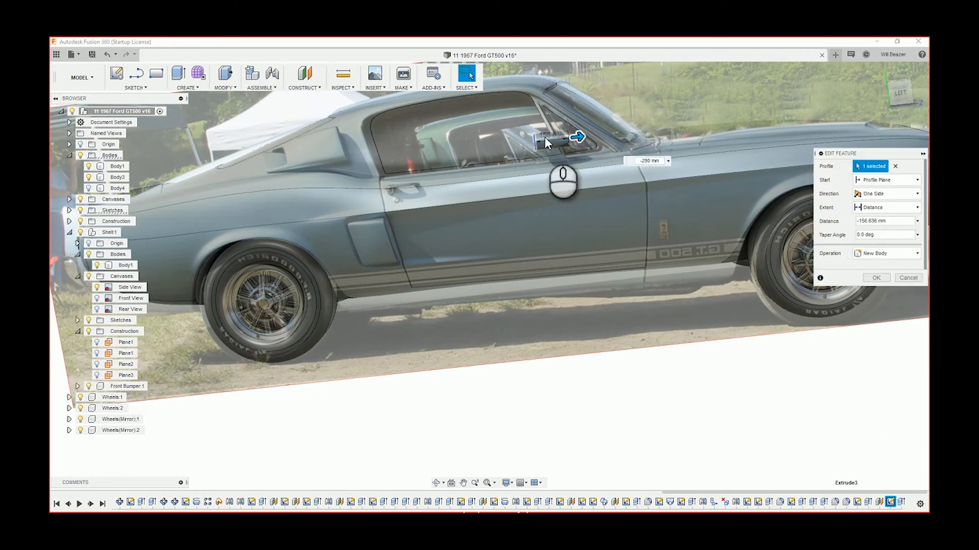
{"action": "scroll", "coordinate": [534, 140], "scroll_direction": "up", "scroll_amount": 5}
{"action": "left_click", "coordinate": [887, 193]}
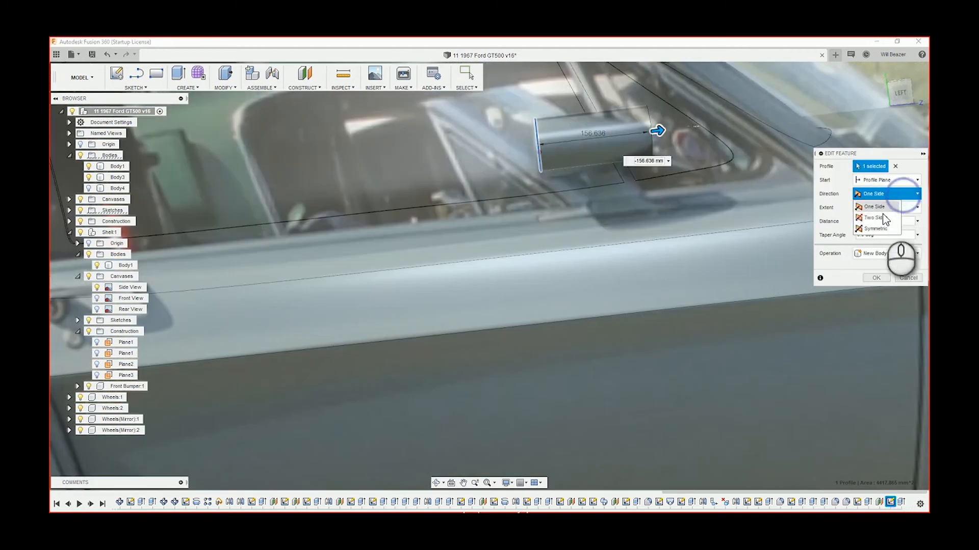
{"action": "left_click", "coordinate": [875, 217]}
{"action": "scroll", "coordinate": [546, 142], "scroll_direction": "up", "scroll_amount": 5}
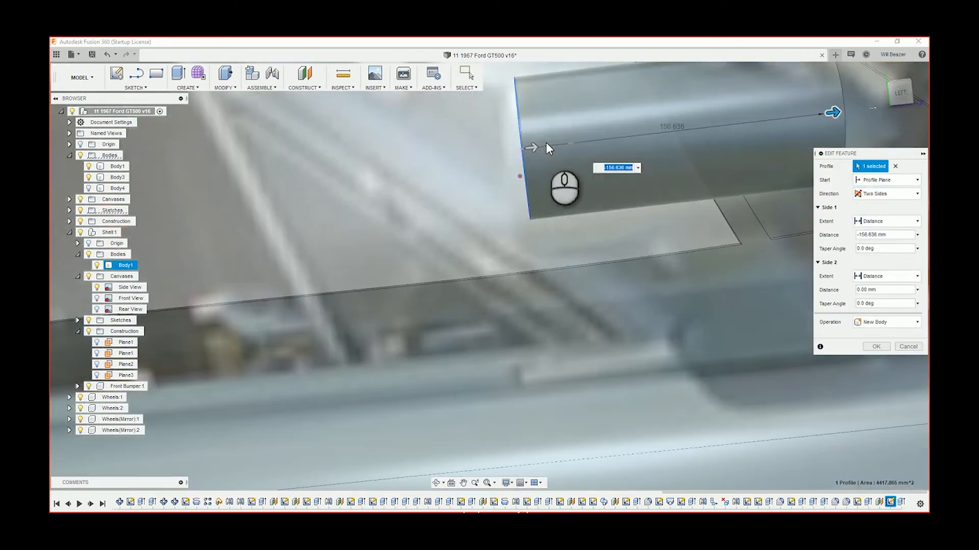
Step: Set the extrusion's second side to about -8.3 mm so the mirror's rear end matches the side-view canvas
{"action": "left_click", "coordinate": [897, 94]}
{"action": "scroll", "coordinate": [532, 140], "scroll_direction": "up", "scroll_amount": 5}
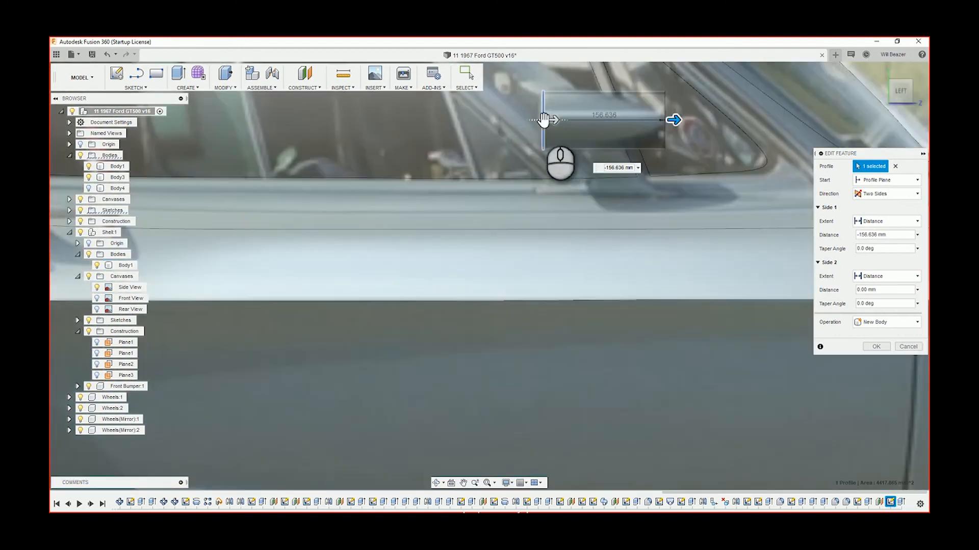
{"action": "scroll", "coordinate": [550, 123], "scroll_direction": "up", "scroll_amount": 3}
{"action": "left_click_drag", "start_coordinate": [551, 122], "coordinate": [540, 124]}
{"action": "scroll", "coordinate": [627, 169], "scroll_direction": "down", "scroll_amount": 3}
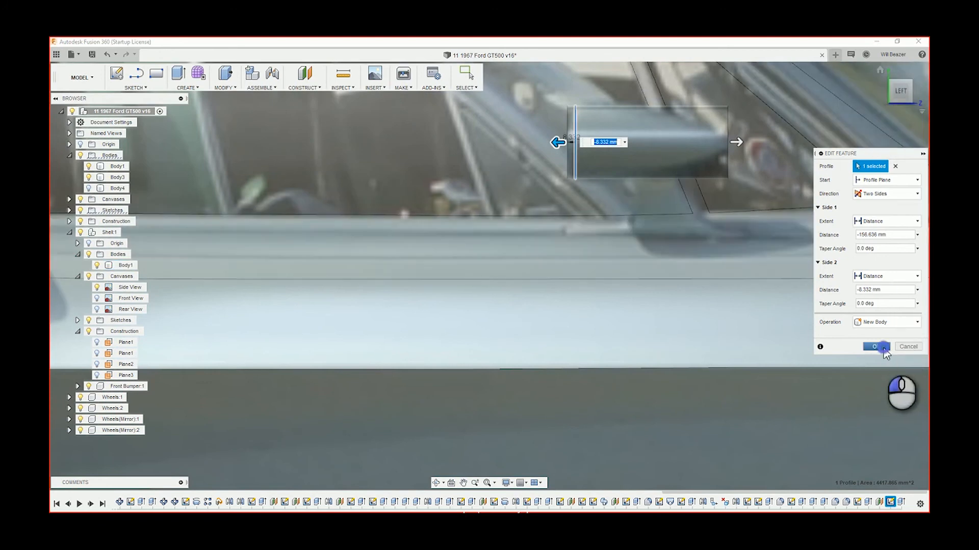
{"action": "left_click", "coordinate": [885, 348]}
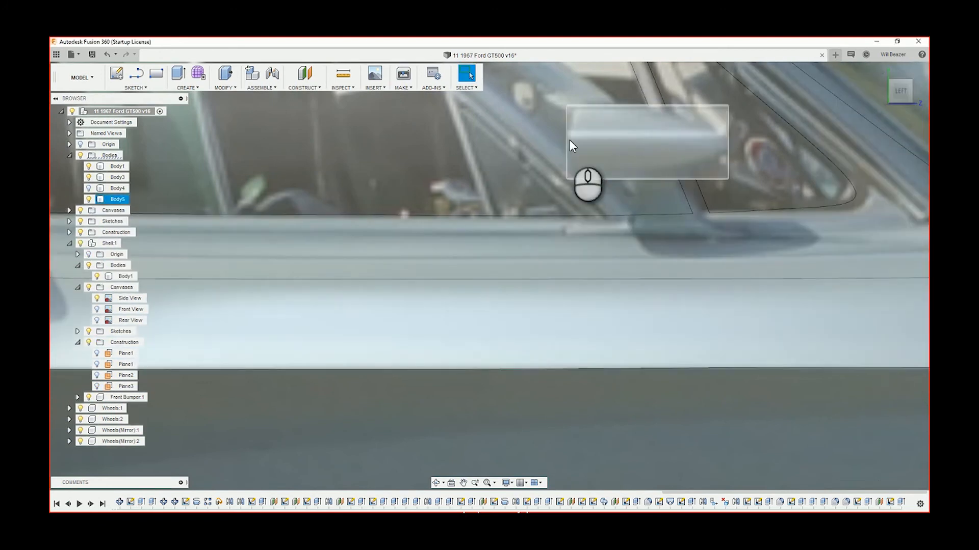
{"action": "left_click", "coordinate": [187, 88]}
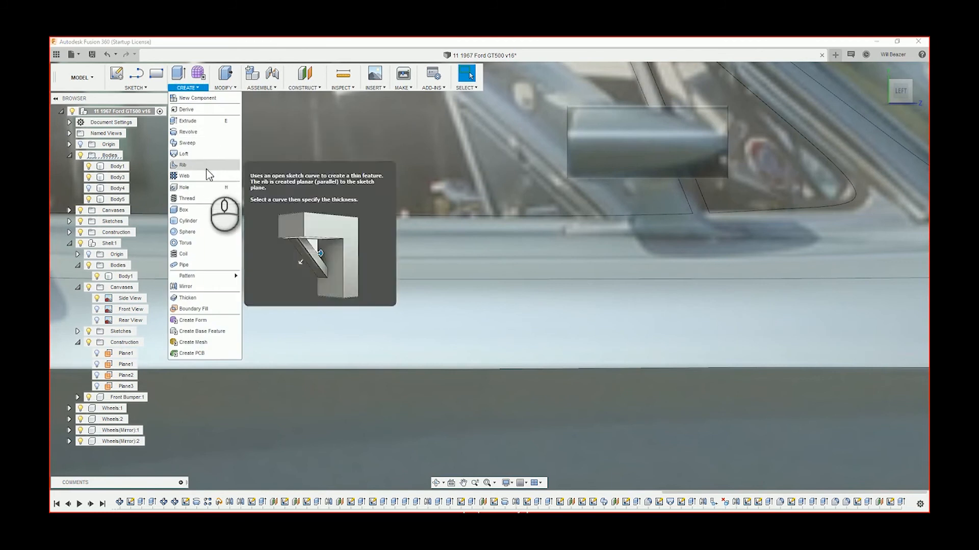
{"action": "left_click", "coordinate": [223, 87]}
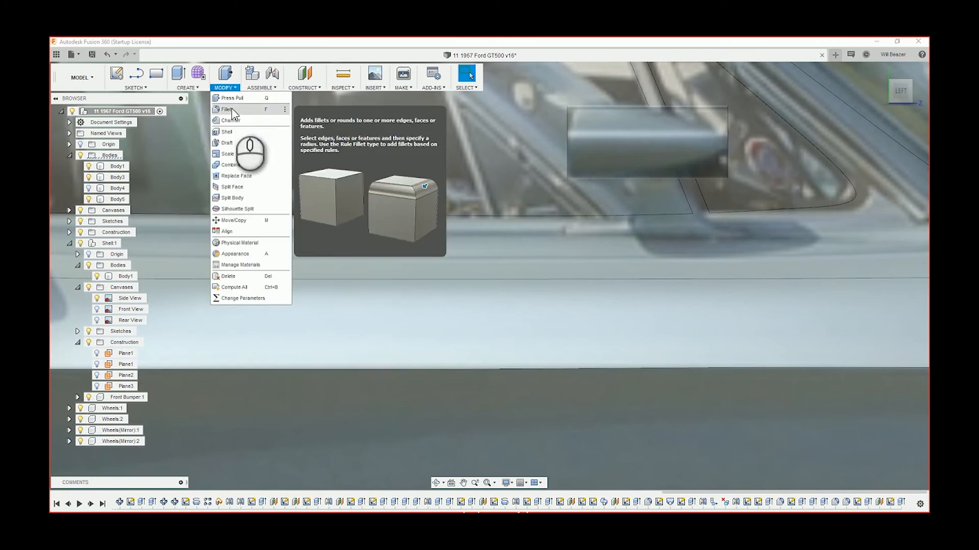
{"action": "left_click", "coordinate": [232, 98]}
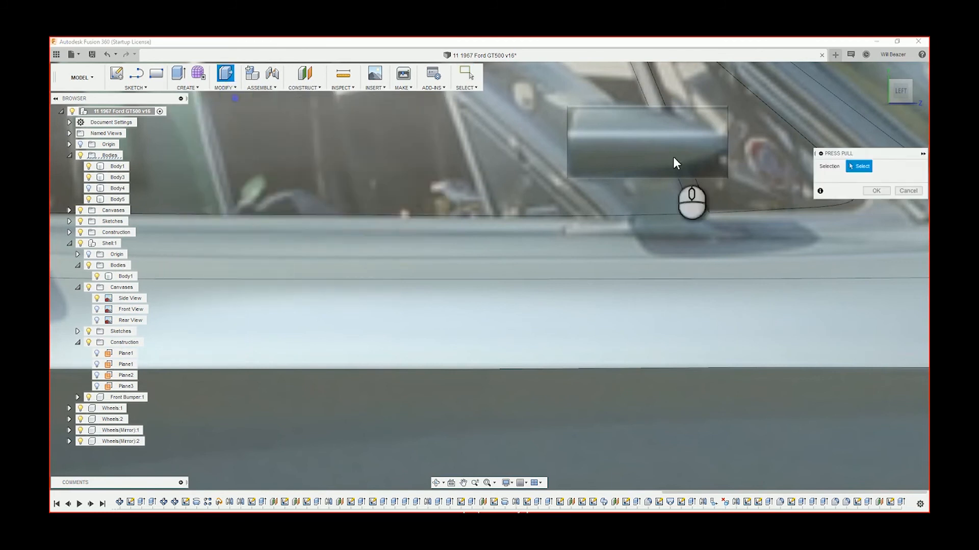
{"action": "left_click", "coordinate": [728, 173]}
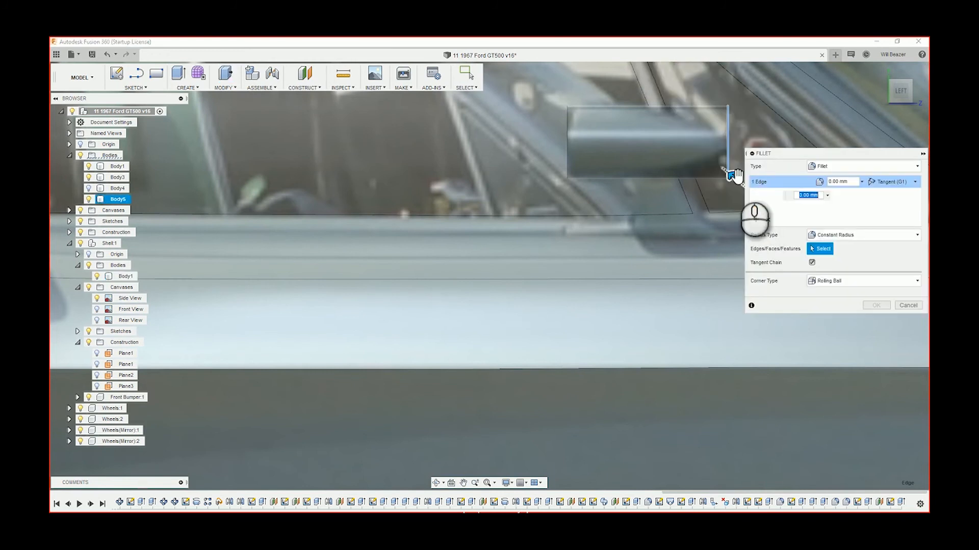
{"action": "mouse_move", "coordinate": [730, 177]}
{"action": "left_mouse_down"}
{"action": "mouse_move", "coordinate": [710, 169]}
{"action": "mouse_move", "coordinate": [722, 168]}
{"action": "left_mouse_up"}
{"action": "left_click", "coordinate": [871, 234]}
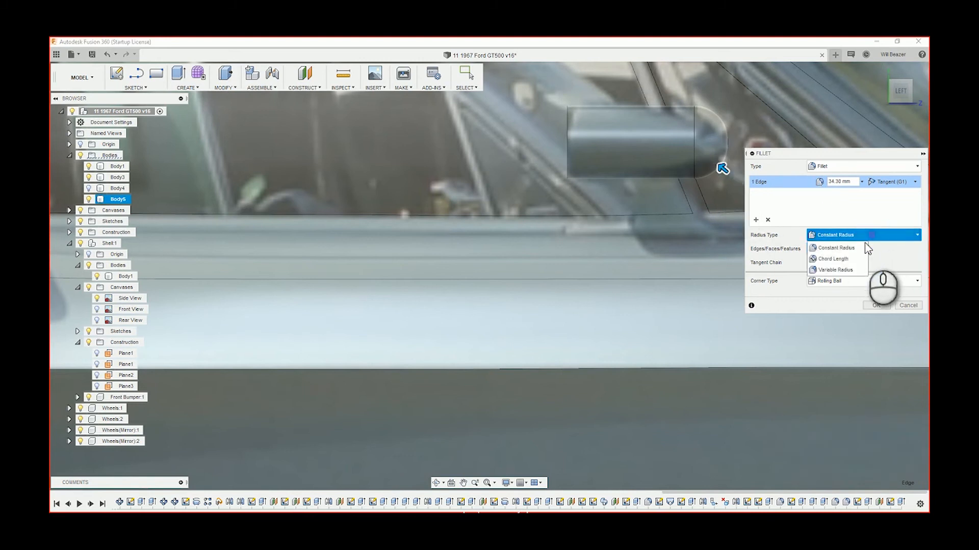
{"action": "left_click", "coordinate": [855, 285]}
{"action": "left_click", "coordinate": [852, 281]}
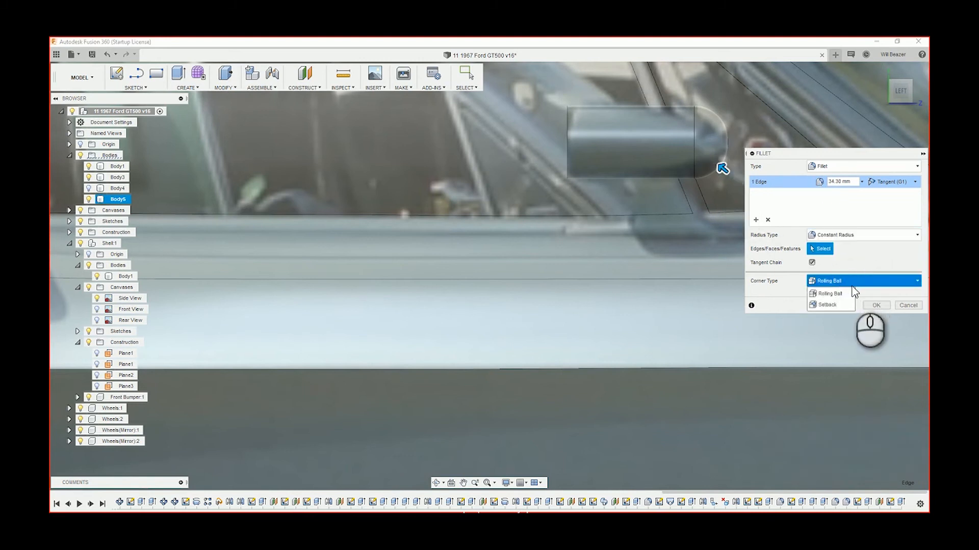
{"action": "left_click", "coordinate": [839, 275]}
{"action": "left_click", "coordinate": [841, 235]}
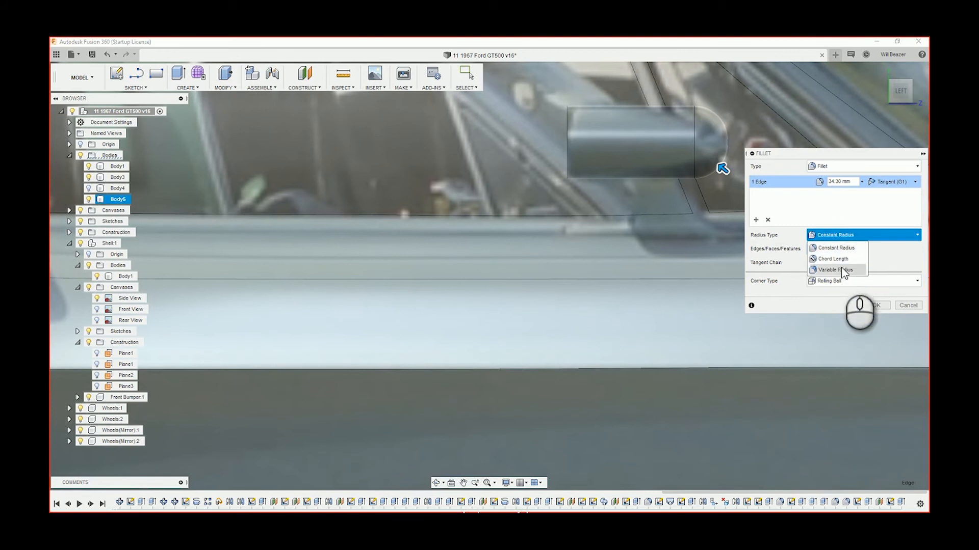
{"action": "left_click", "coordinate": [846, 280]}
{"action": "left_click", "coordinate": [848, 281]}
{"action": "left_click", "coordinate": [837, 303]}
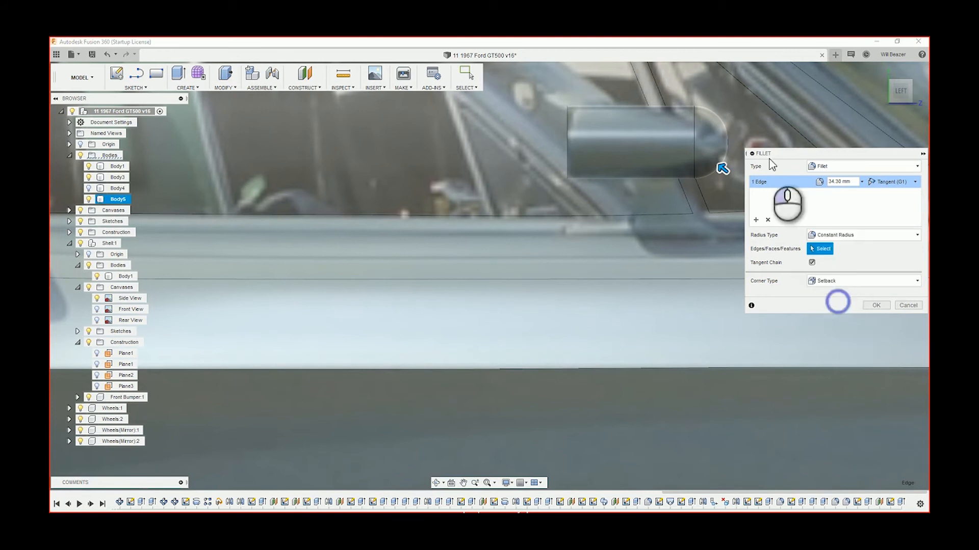
{"action": "left_click", "coordinate": [723, 169]}
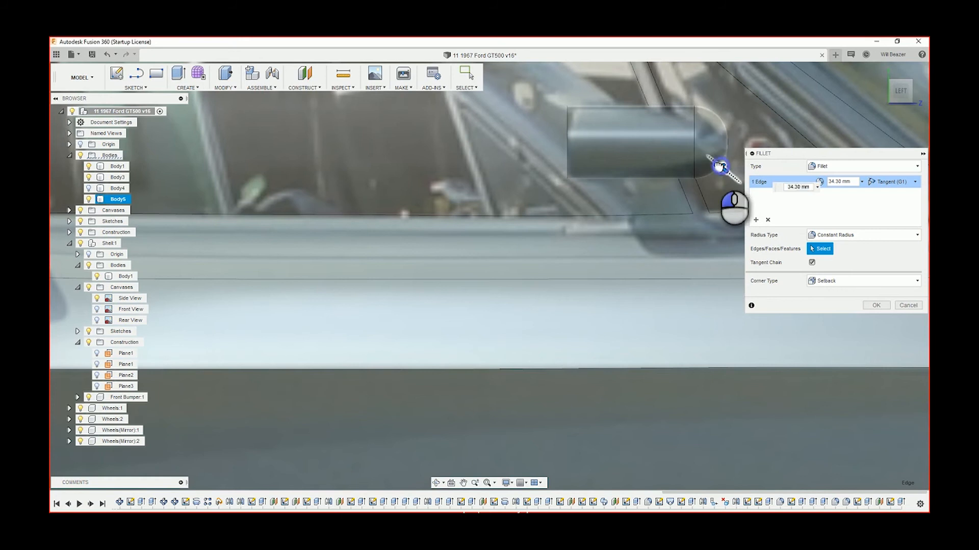
{"action": "mouse_move", "coordinate": [719, 165]}
{"action": "left_mouse_down"}
{"action": "mouse_move", "coordinate": [706, 153]}
{"action": "mouse_move", "coordinate": [723, 169]}
{"action": "left_mouse_up"}
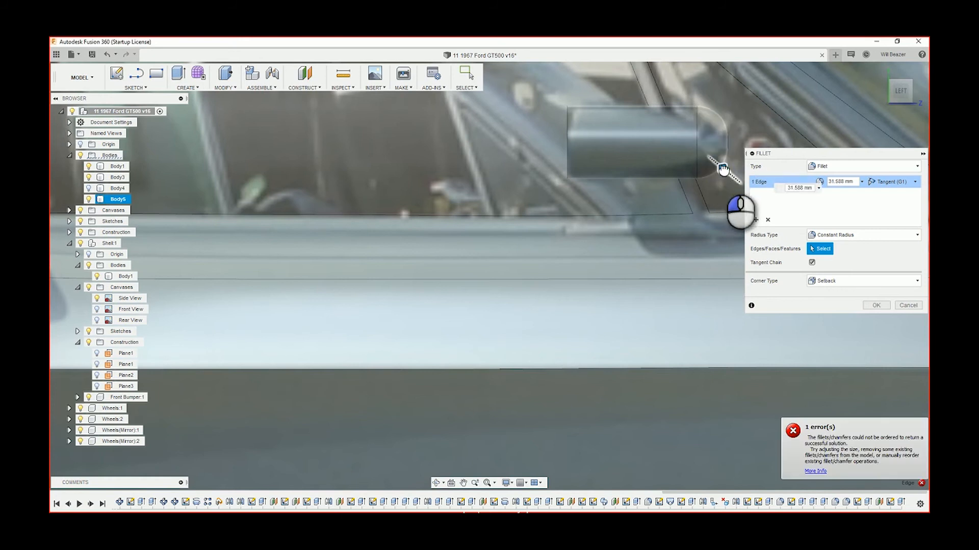
{"action": "left_click", "coordinate": [848, 285]}
{"action": "left_click", "coordinate": [832, 293]}
{"action": "left_click", "coordinate": [835, 234]}
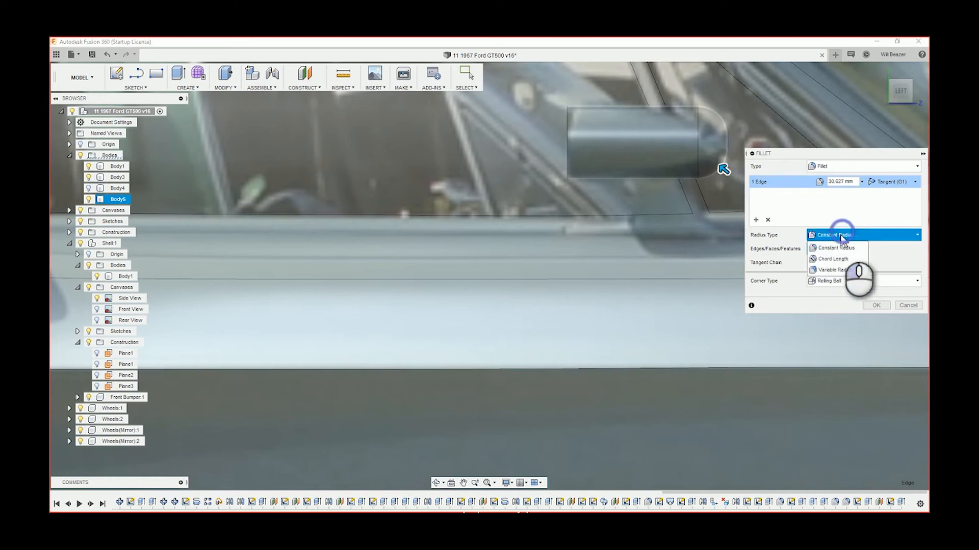
{"action": "left_click", "coordinate": [837, 269]}
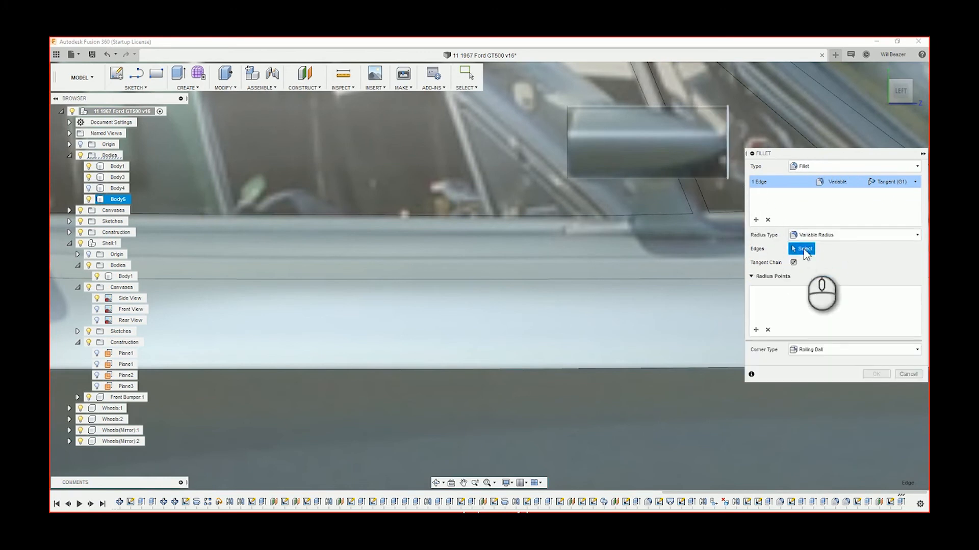
{"action": "left_click", "coordinate": [908, 374]}
Step: Hide the Side View canvas so only the car model and the mirror cylinder are displayed
{"action": "scroll", "coordinate": [708, 172], "scroll_direction": "down", "scroll_amount": 5}
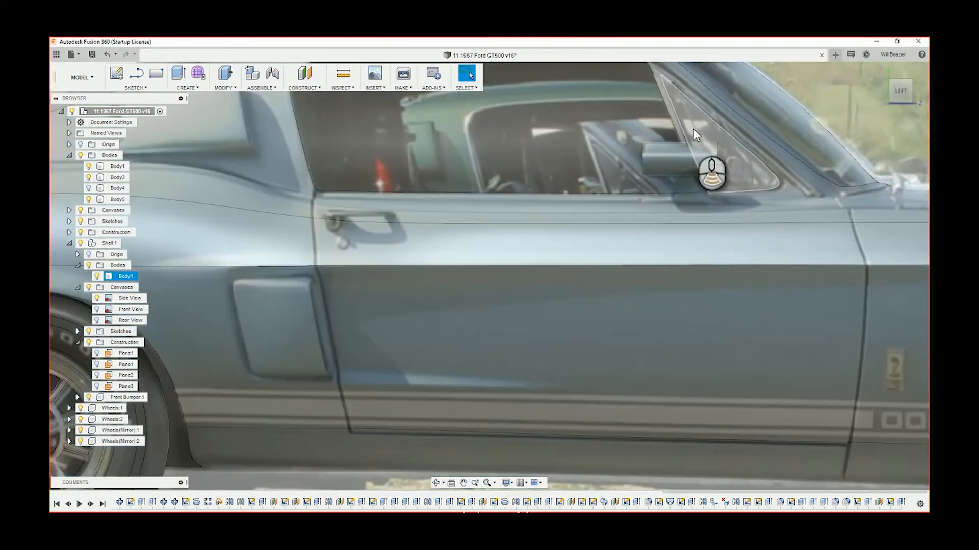
{"action": "scroll", "coordinate": [693, 128], "scroll_direction": "up", "scroll_amount": 4}
{"action": "middle_click_drag", "start_coordinate": [689, 165], "coordinate": [846, 80], "text": "shift"}
{"action": "scroll", "coordinate": [689, 165], "scroll_direction": "down", "scroll_amount": 8}
{"action": "left_click", "coordinate": [108, 299]}
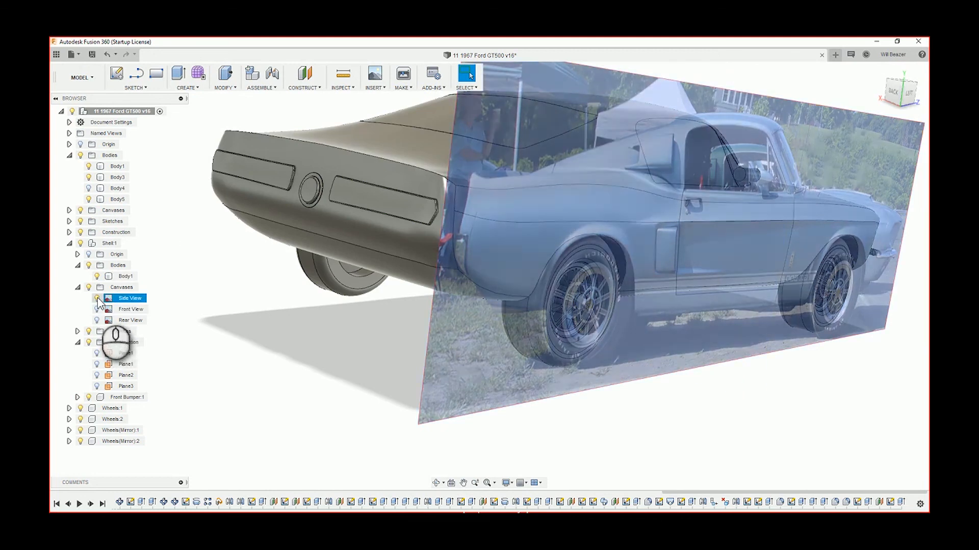
{"action": "left_click", "coordinate": [98, 298]}
Step: Create a construction plane offset about -780 mm from the YZ plane, placing it at the mirror cylinder
{"action": "scroll", "coordinate": [741, 188], "scroll_direction": "up", "scroll_amount": 10}
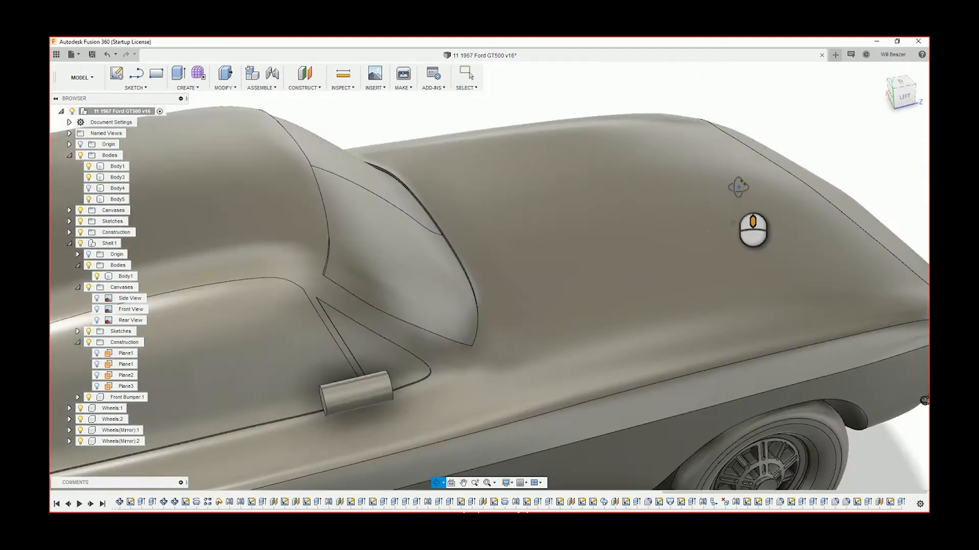
{"action": "middle_click_drag", "start_coordinate": [739, 188], "coordinate": [341, 278], "text": "shift"}
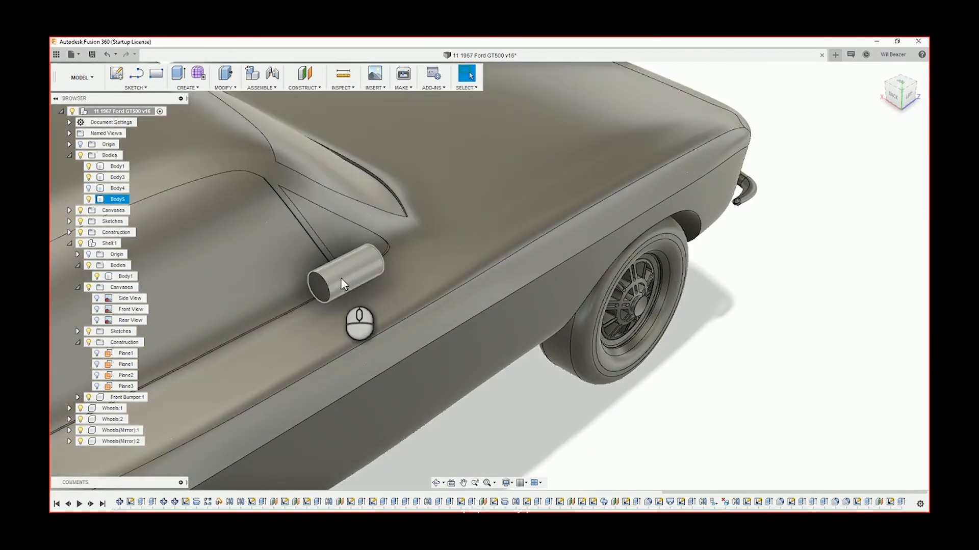
{"action": "left_click", "coordinate": [308, 90]}
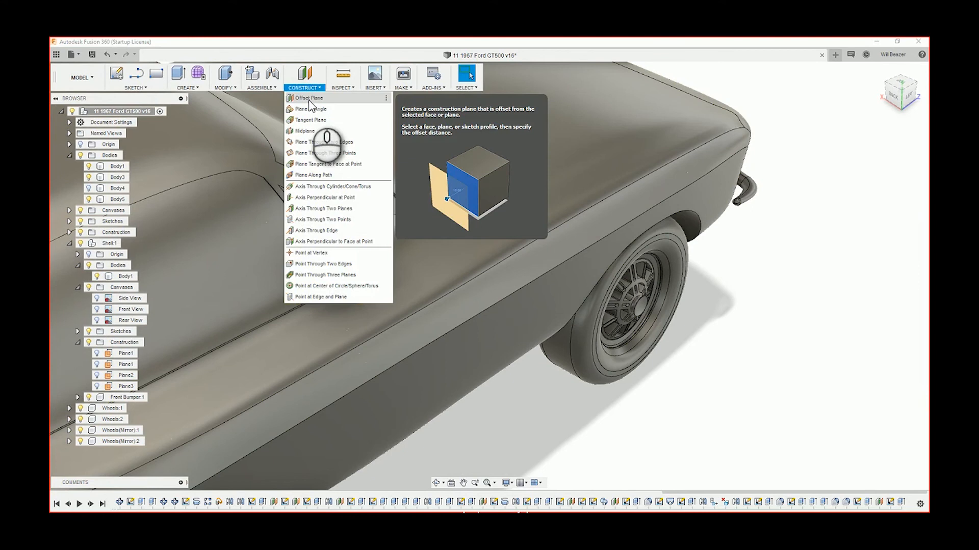
{"action": "left_click", "coordinate": [310, 99]}
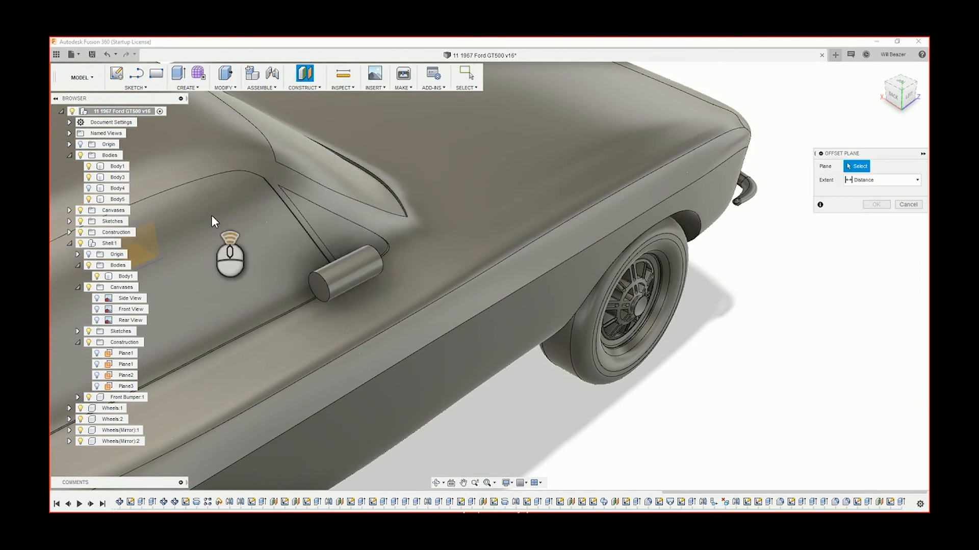
{"action": "scroll", "coordinate": [212, 224], "scroll_direction": "down", "scroll_amount": 3}
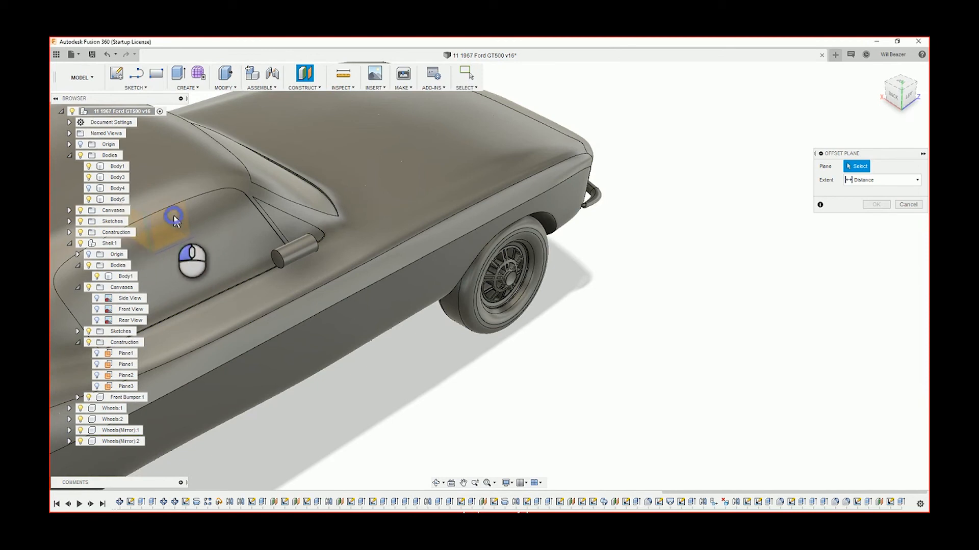
{"action": "left_click", "coordinate": [173, 236]}
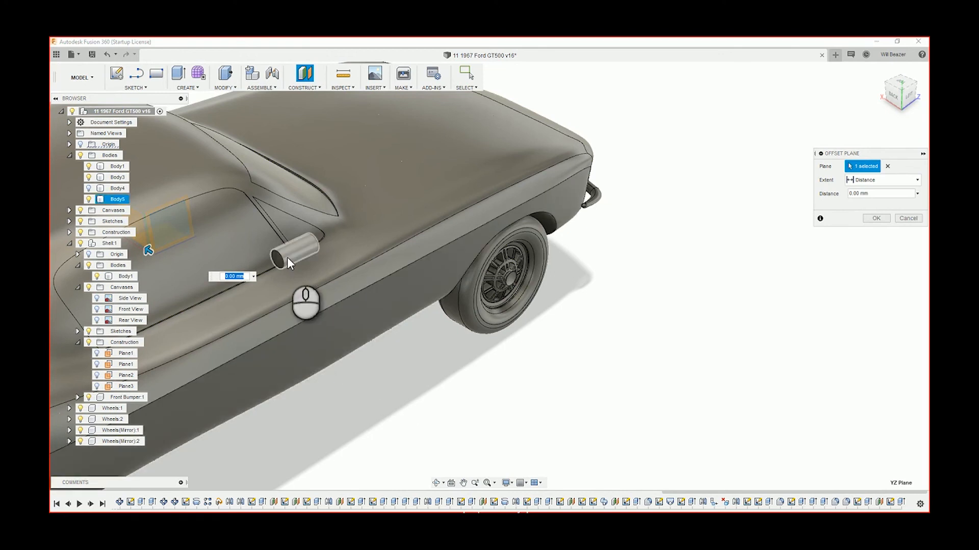
{"action": "left_click_drag", "start_coordinate": [286, 257], "coordinate": [397, 319]}
{"action": "middle_click_drag", "start_coordinate": [397, 320], "coordinate": [419, 290], "text": "shift"}
{"action": "left_click", "coordinate": [905, 96]}
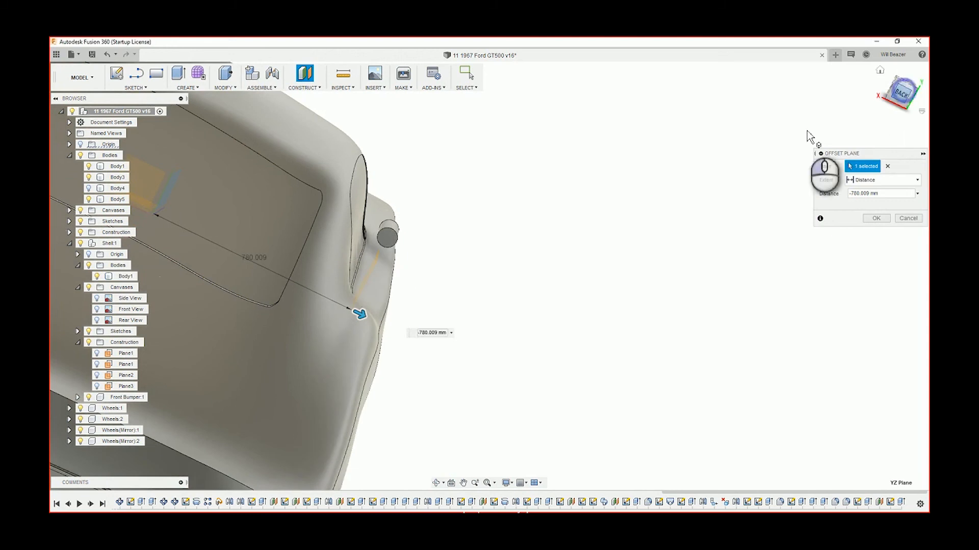
{"action": "scroll", "coordinate": [378, 298], "scroll_direction": "up", "scroll_amount": 5}
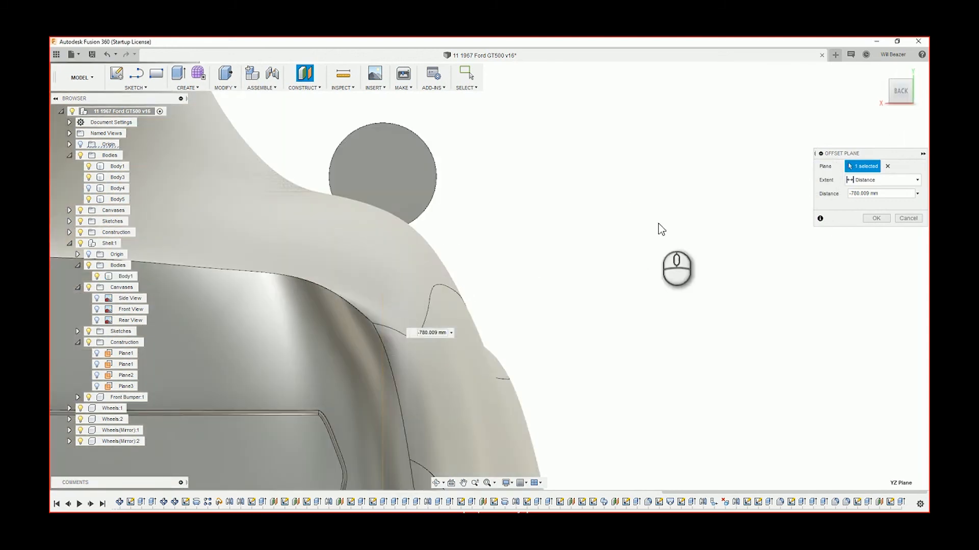
{"action": "left_click", "coordinate": [876, 218]}
Step: Stretch the new offset plane's displayed outline upward past the mirror cylinder and check its alignment from the rear
{"action": "left_click", "coordinate": [401, 319]}
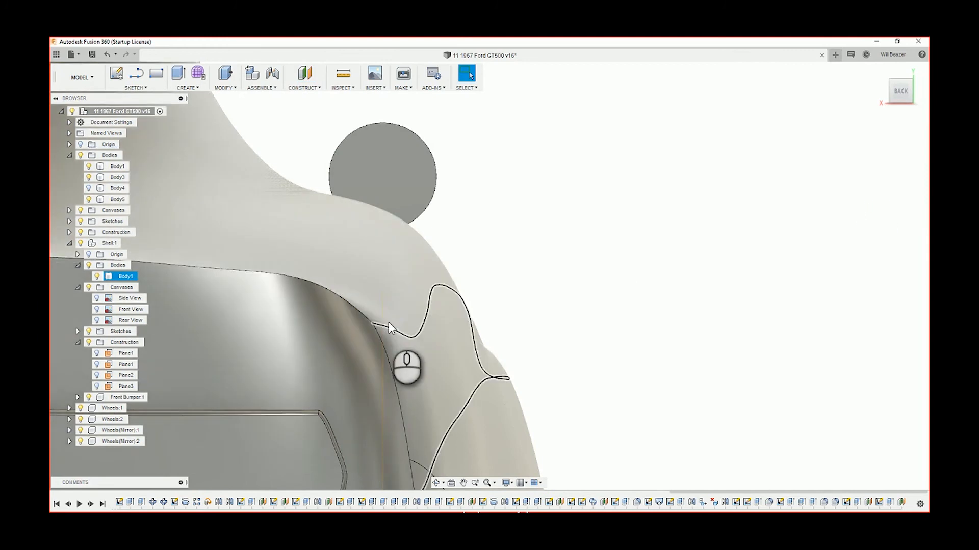
{"action": "left_click", "coordinate": [387, 306]}
{"action": "scroll", "coordinate": [391, 372], "scroll_direction": "down", "scroll_amount": 5}
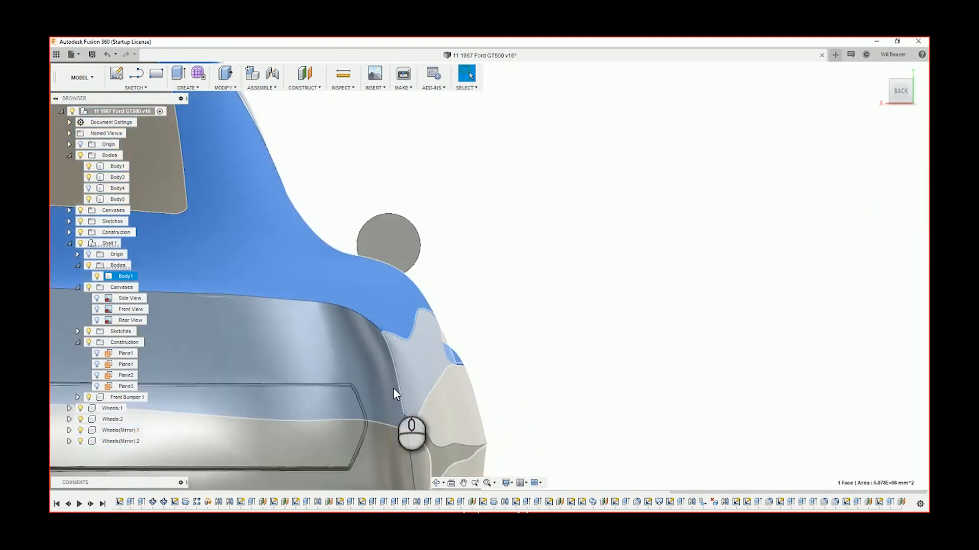
{"action": "middle_click_drag", "start_coordinate": [484, 335], "coordinate": [479, 336], "text": "shift"}
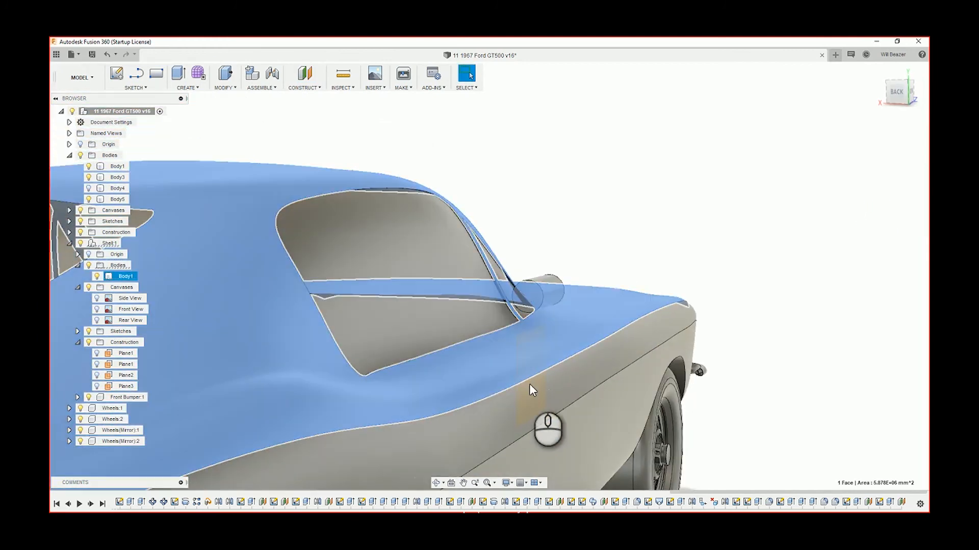
{"action": "left_click", "coordinate": [522, 337]}
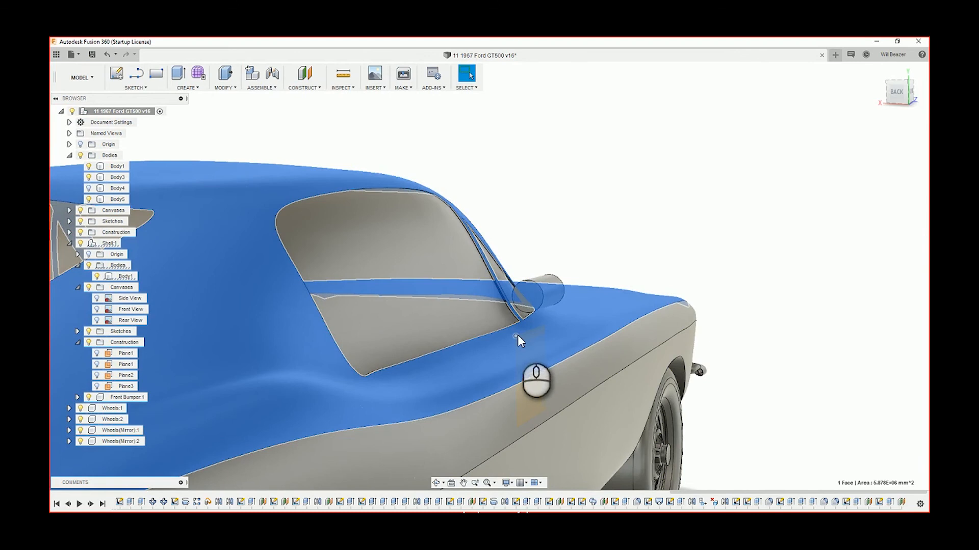
{"action": "left_click_drag", "start_coordinate": [516, 335], "coordinate": [501, 202]}
{"action": "middle_click_drag", "start_coordinate": [589, 179], "coordinate": [703, 152], "text": "shift"}
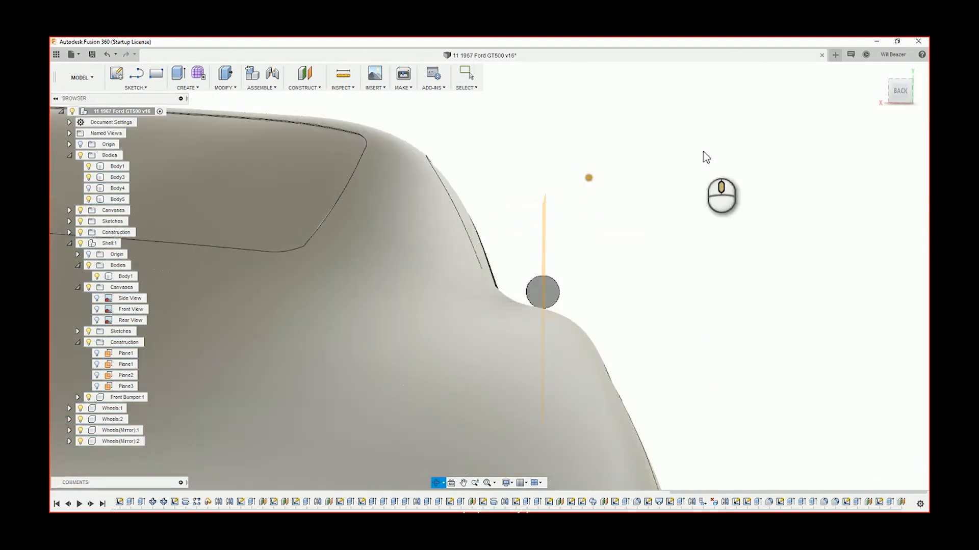
Step: Inspect from the rear how the offset plane passes through the mirror cylinder beside the car body
{"action": "left_click", "coordinate": [903, 97]}
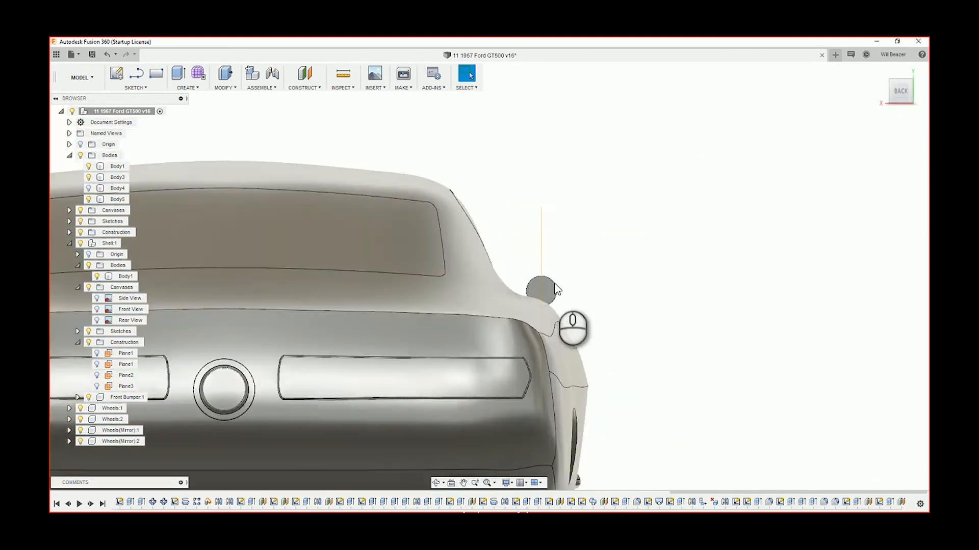
{"action": "scroll", "coordinate": [546, 289], "scroll_direction": "up", "scroll_amount": 5}
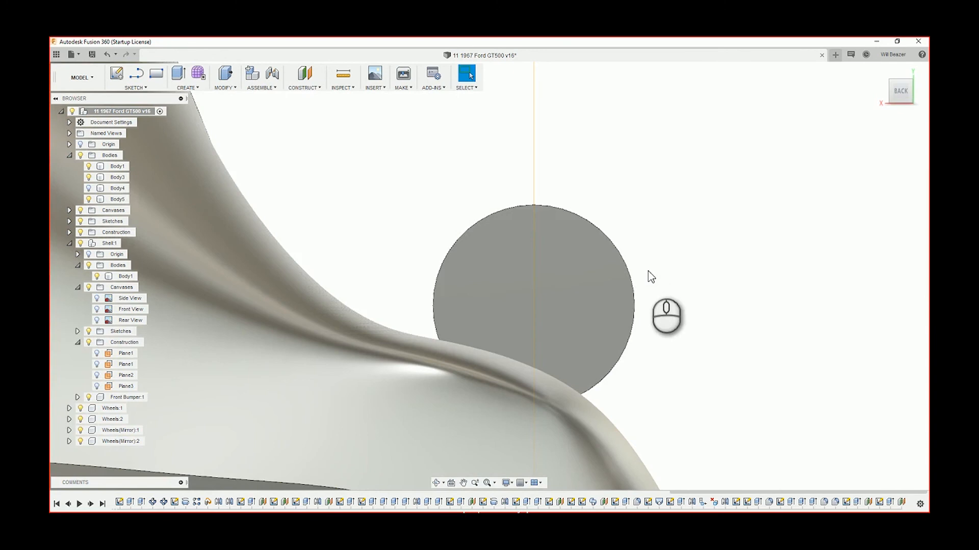
{"action": "scroll", "coordinate": [603, 292], "scroll_direction": "down", "scroll_amount": 3}
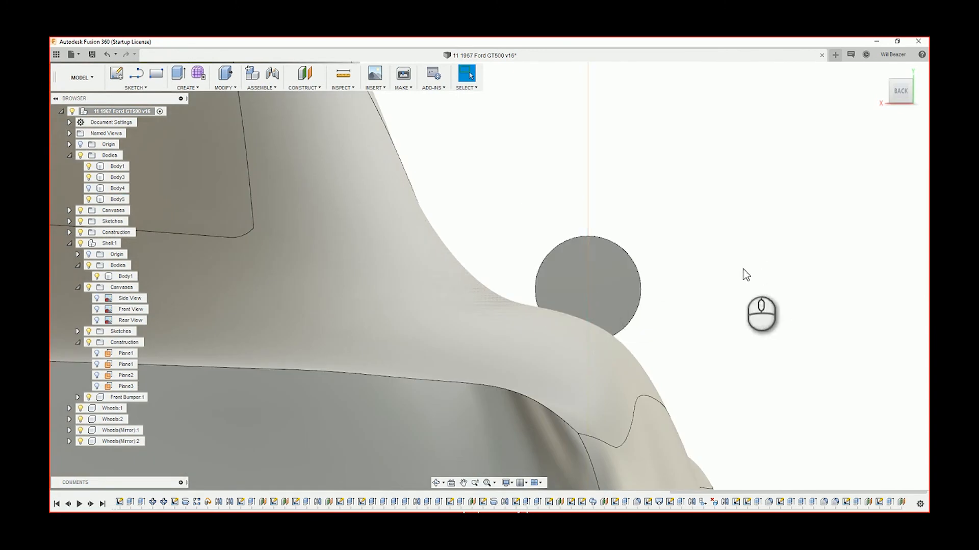
{"action": "scroll", "coordinate": [742, 273], "scroll_direction": "down", "scroll_amount": 3}
{"action": "middle_click_drag", "start_coordinate": [750, 269], "coordinate": [729, 267], "text": "shift"}
{"action": "scroll", "coordinate": [725, 240], "scroll_direction": "down", "scroll_amount": 8}
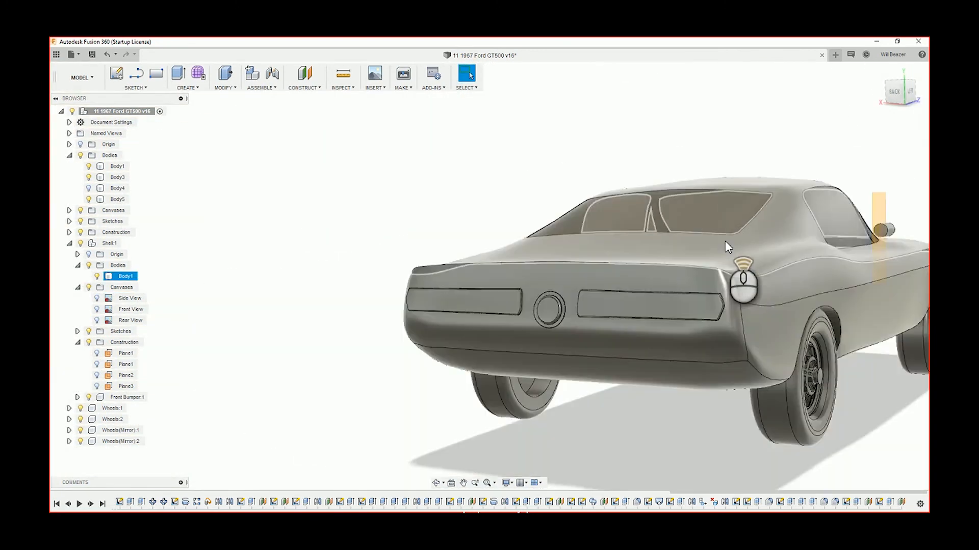
Step: Start a sketch on the offset plane through the mirror cylinder and display the Side View canvas
{"action": "middle_click_drag", "start_coordinate": [875, 284], "coordinate": [555, 265]}
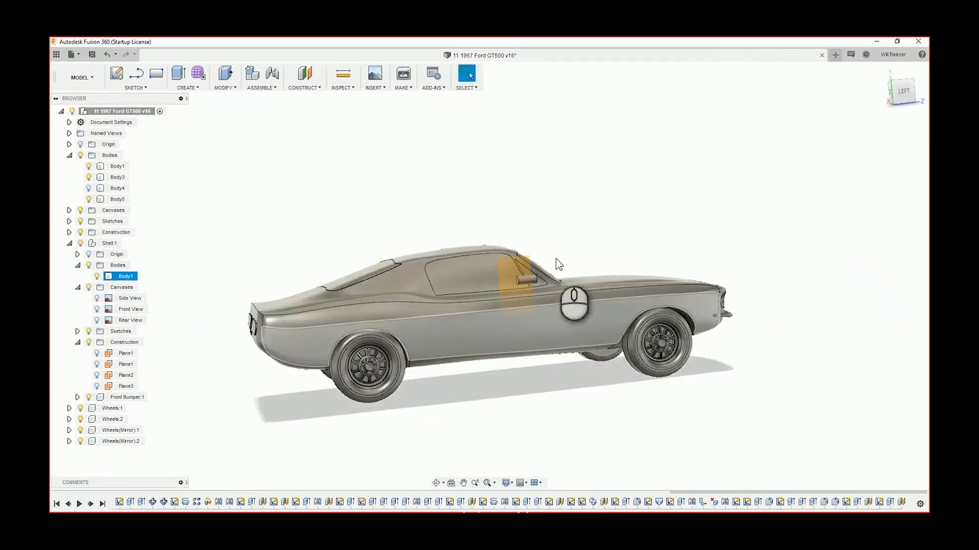
{"action": "scroll", "coordinate": [551, 247], "scroll_direction": "up", "scroll_amount": 4}
{"action": "left_click", "coordinate": [116, 73]}
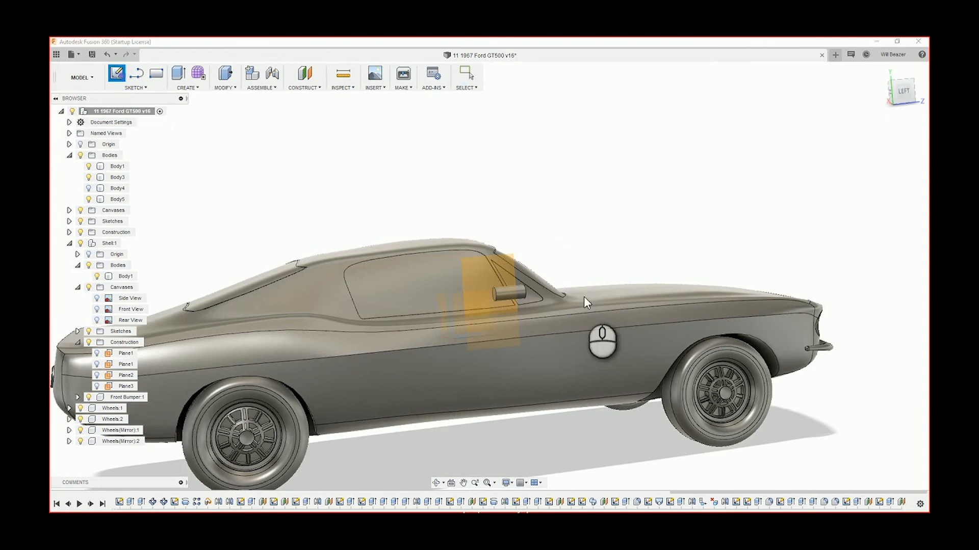
{"action": "left_click", "coordinate": [482, 273]}
{"action": "scroll", "coordinate": [508, 298], "scroll_direction": "up", "scroll_amount": 5}
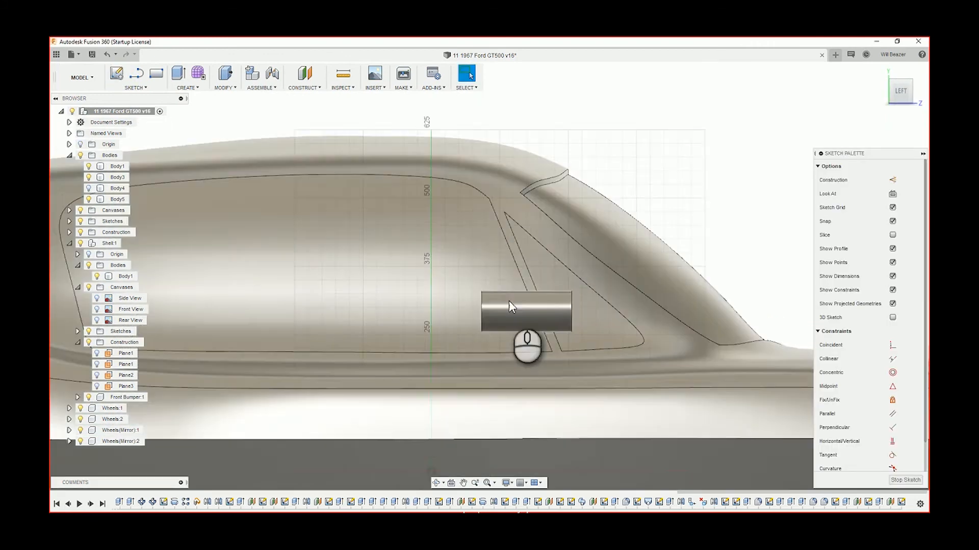
{"action": "left_click", "coordinate": [97, 298]}
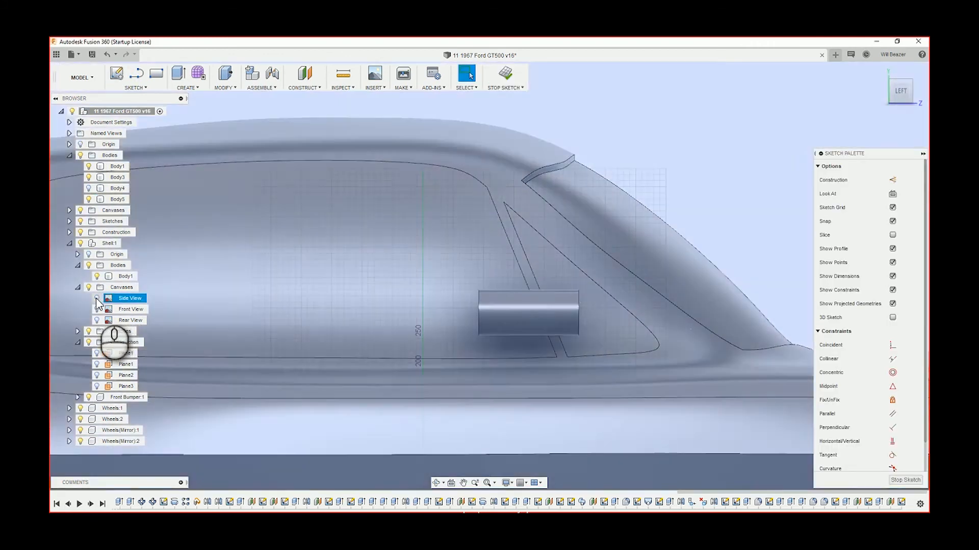
{"action": "scroll", "coordinate": [522, 302], "scroll_direction": "up", "scroll_amount": 3}
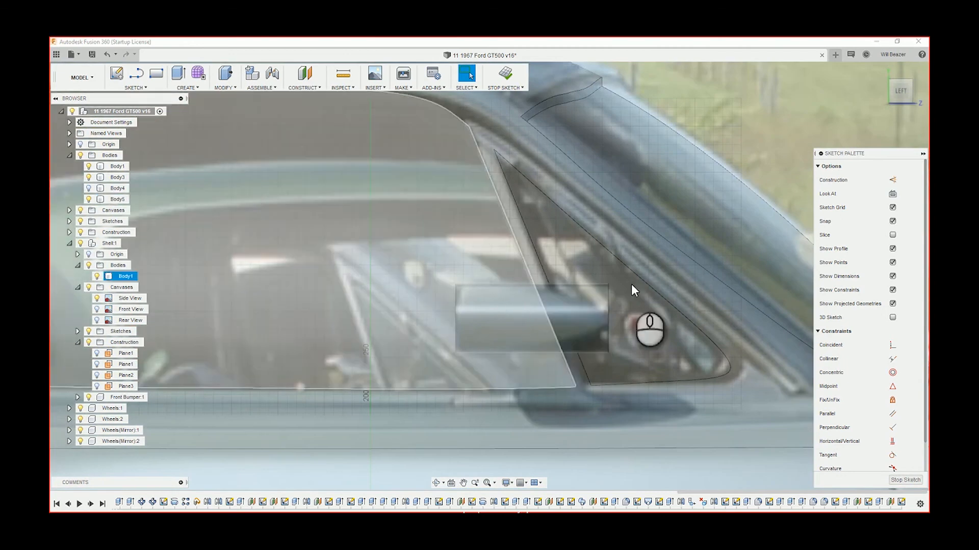
Step: Try a three-point arc from the cylinder's upper rear edge to the middle of its front end, and delete it
{"action": "key", "text": "a"}
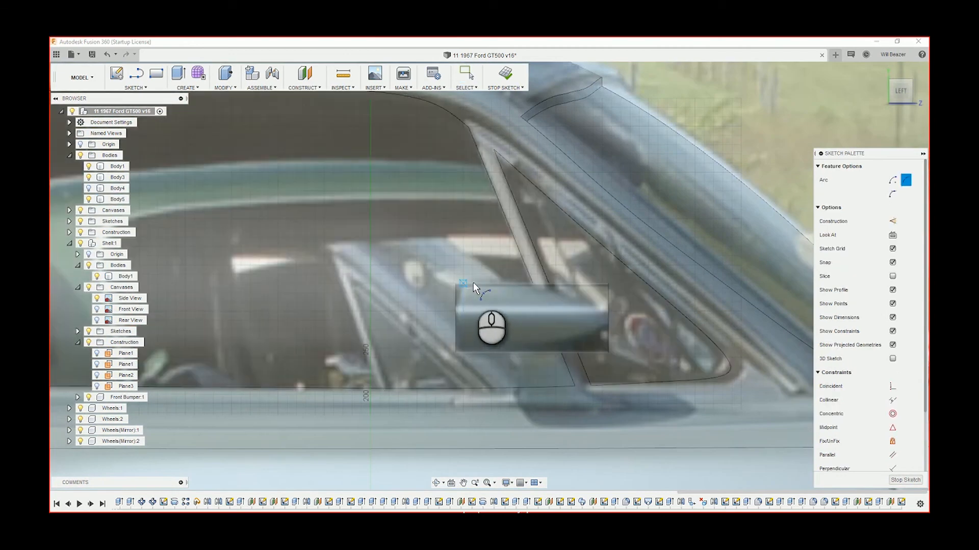
{"action": "left_click", "coordinate": [462, 284]}
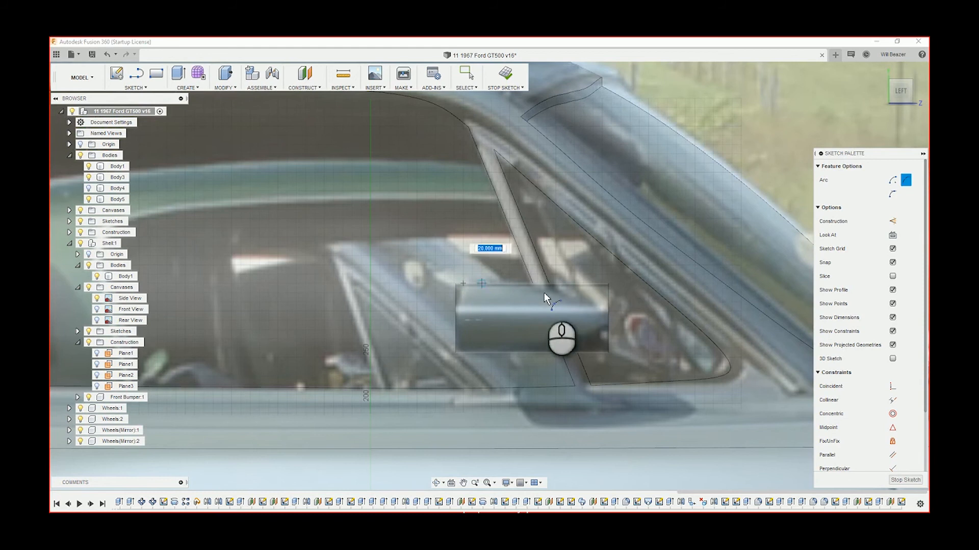
{"action": "left_click", "coordinate": [607, 312]}
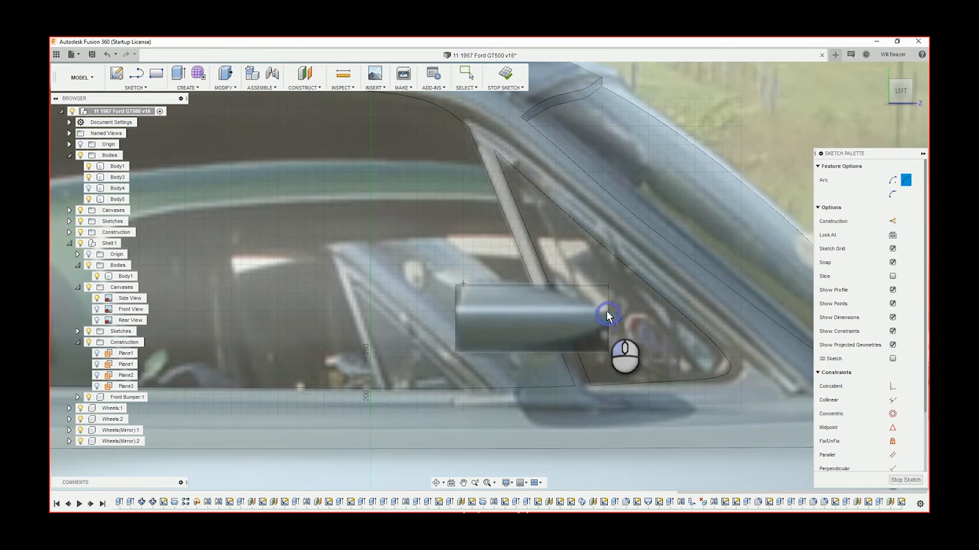
{"action": "left_click", "coordinate": [577, 305]}
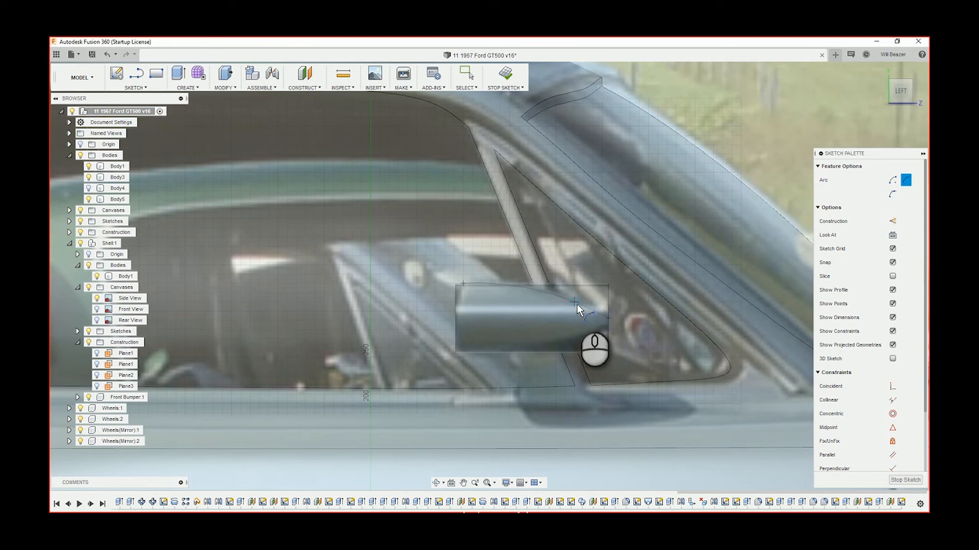
{"action": "scroll", "coordinate": [476, 278], "scroll_direction": "up", "scroll_amount": 2}
{"action": "scroll", "coordinate": [512, 293], "scroll_direction": "down", "scroll_amount": 3}
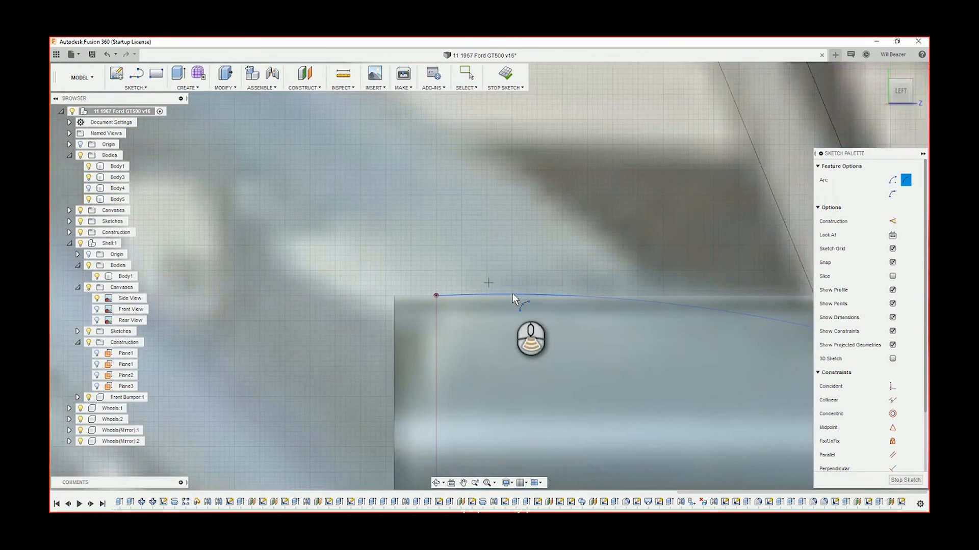
{"action": "scroll", "coordinate": [524, 298], "scroll_direction": "up", "scroll_amount": 3}
{"action": "scroll", "coordinate": [525, 298], "scroll_direction": "up", "scroll_amount": 2}
{"action": "key", "text": "Escape"}
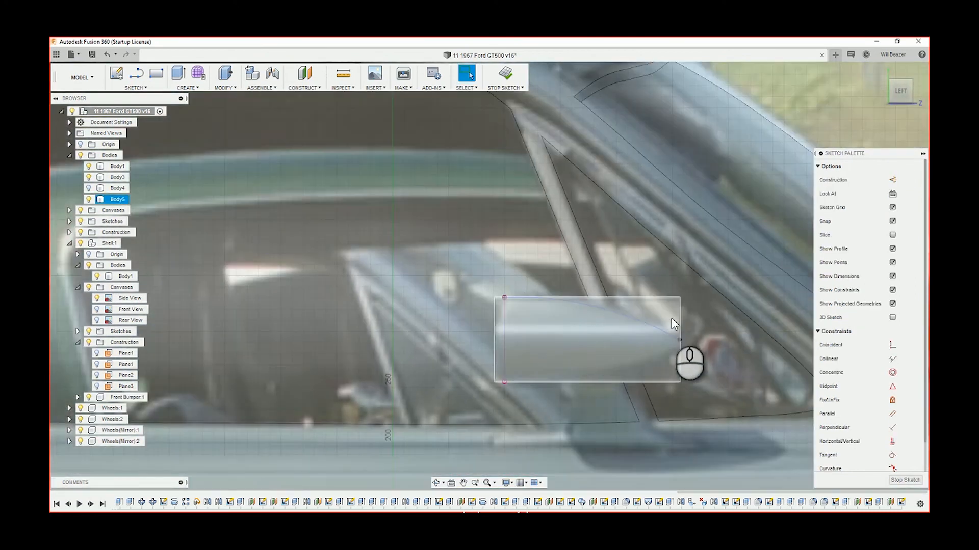
{"action": "left_click", "coordinate": [662, 331]}
{"action": "key", "text": "Delete"}
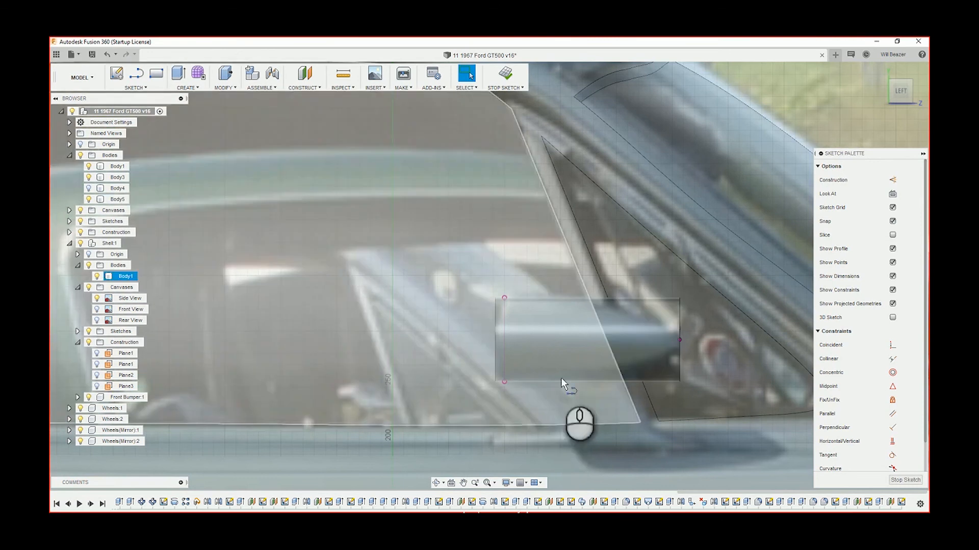
Step: Draw a horizontal construction line along the mirror cylinder's centre, from the rear end's midpoint to the front end's midpoint
{"action": "key", "text": "l"}
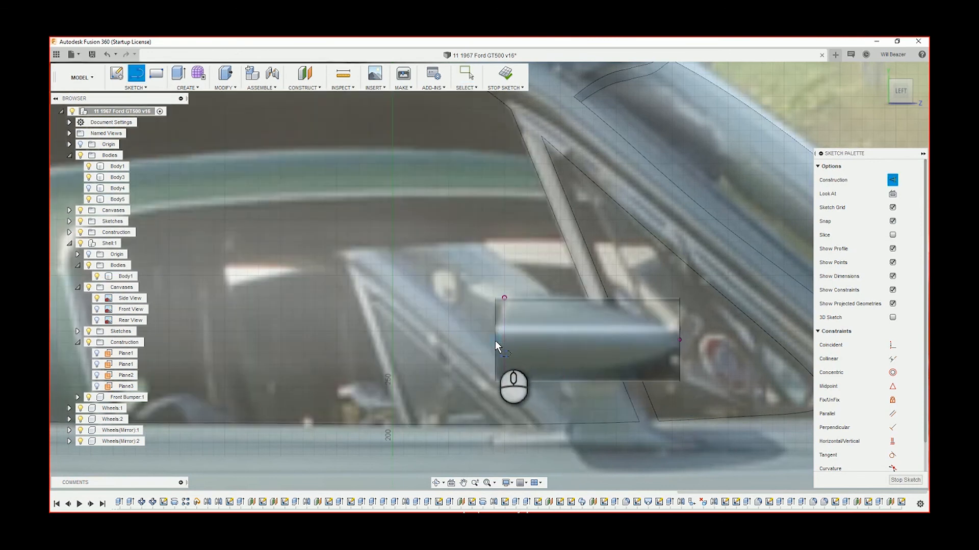
{"action": "left_click", "coordinate": [494, 340]}
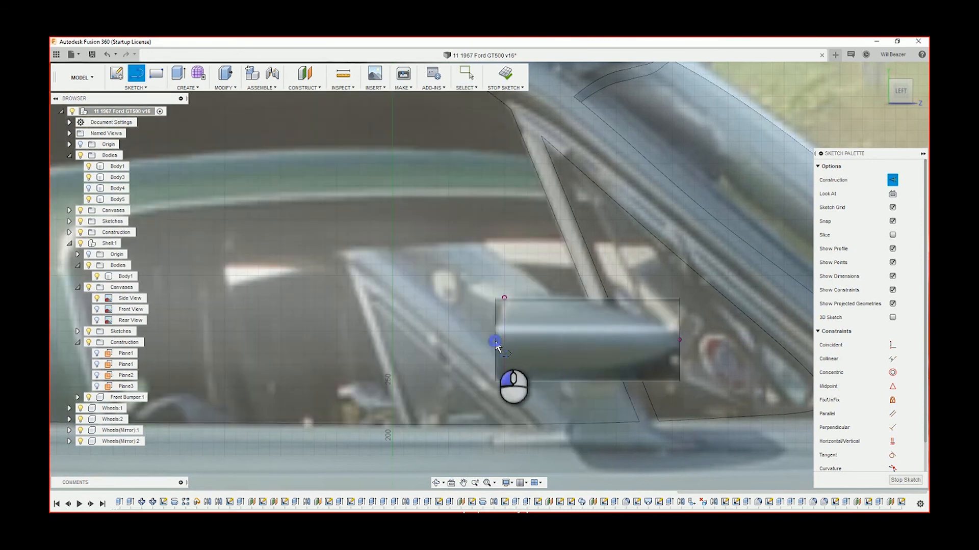
{"action": "left_click", "coordinate": [680, 339]}
{"action": "key", "text": "Escape"}
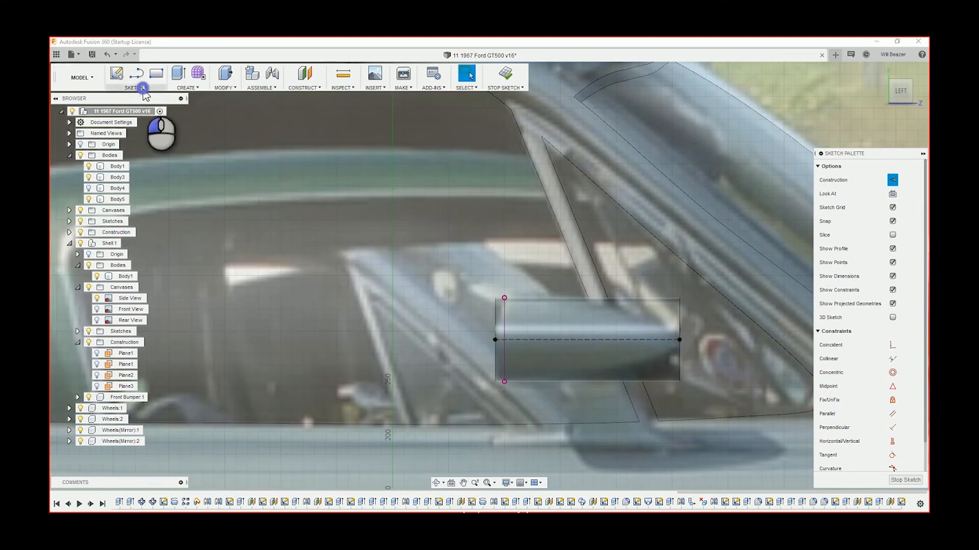
Step: Draw a five-point fit point spline along the mirror's upper outline on the canvas, from the upper rear point to the centreline's front end
{"action": "left_click", "coordinate": [144, 89]}
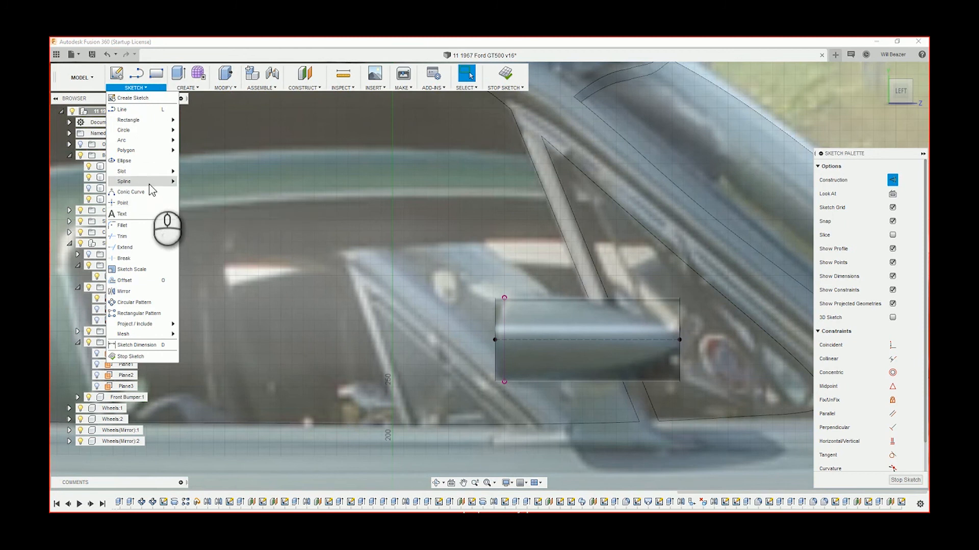
{"action": "left_click", "coordinate": [205, 182]}
{"action": "scroll", "coordinate": [515, 318], "scroll_direction": "up", "scroll_amount": 3}
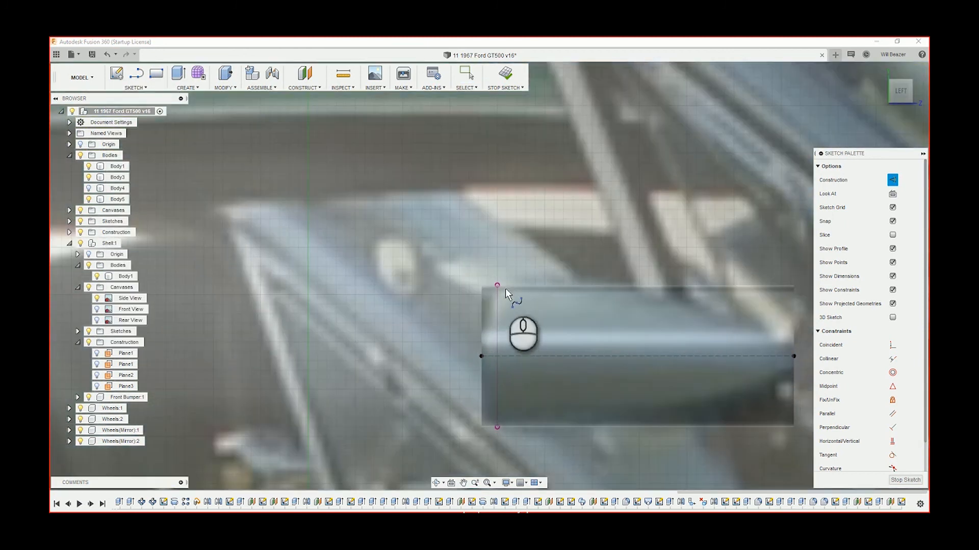
{"action": "left_click", "coordinate": [498, 286]}
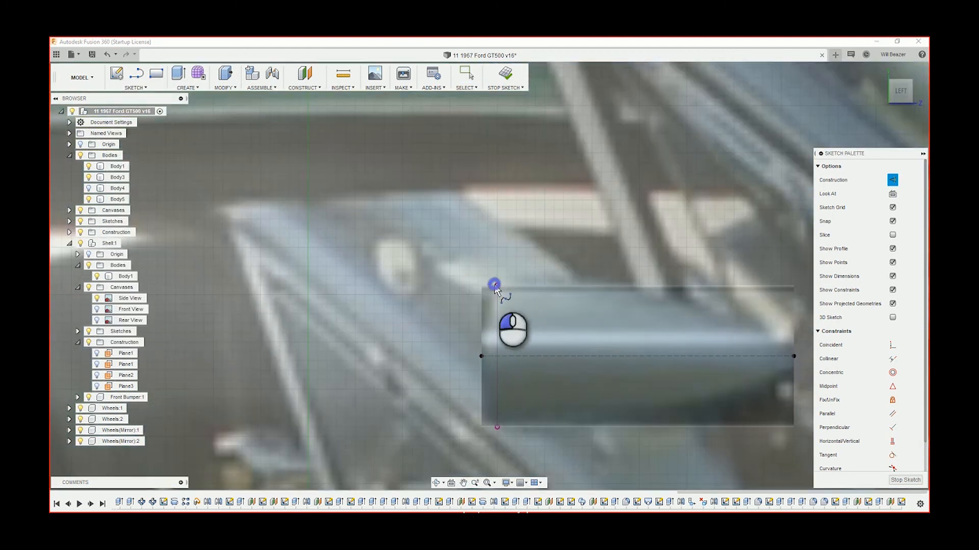
{"action": "left_click", "coordinate": [576, 286]}
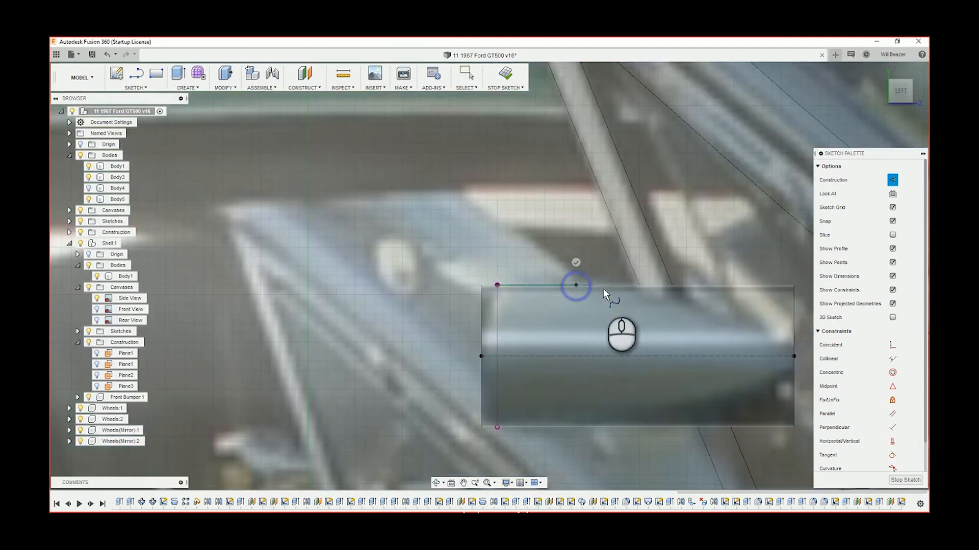
{"action": "left_click", "coordinate": [644, 292]}
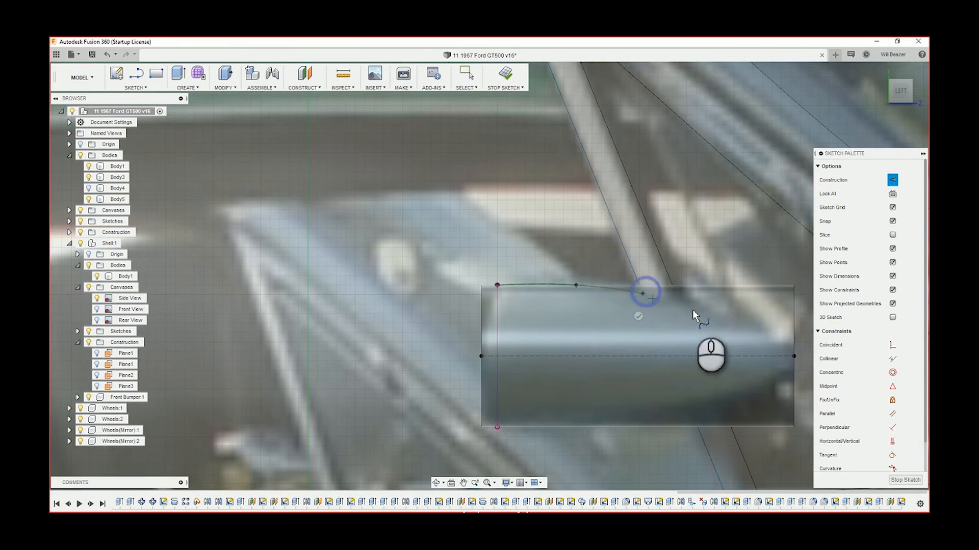
{"action": "middle_click_drag", "start_coordinate": [693, 310], "coordinate": [593, 294]}
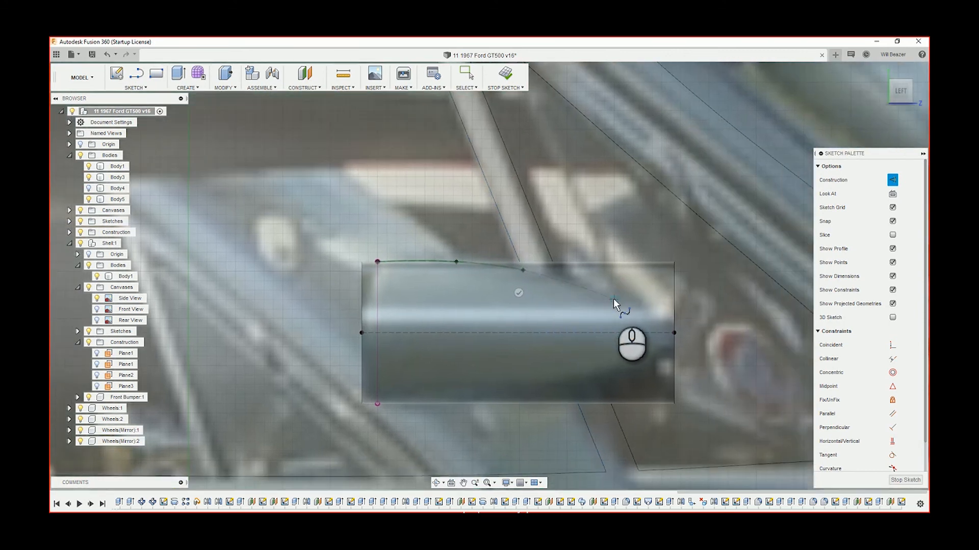
{"action": "left_click", "coordinate": [614, 298]}
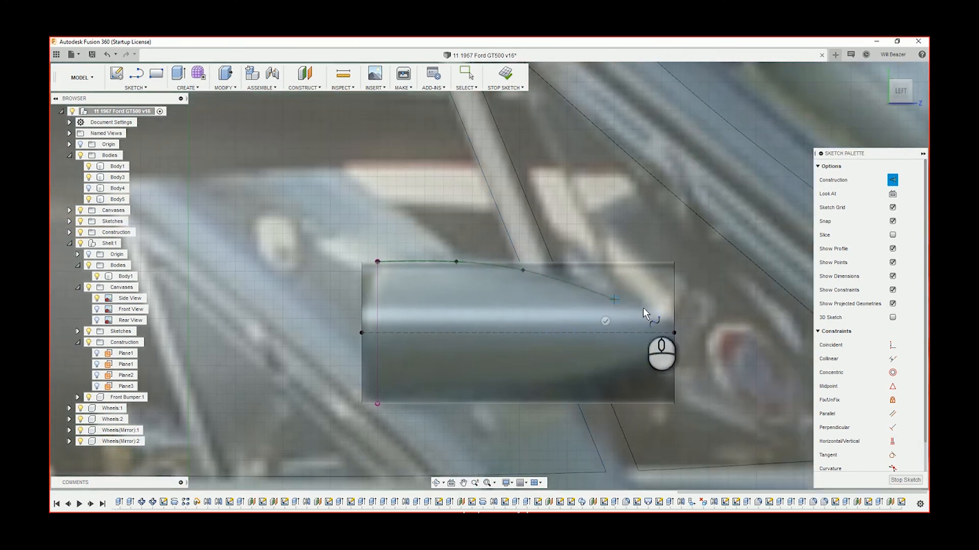
{"action": "left_click", "coordinate": [661, 351]}
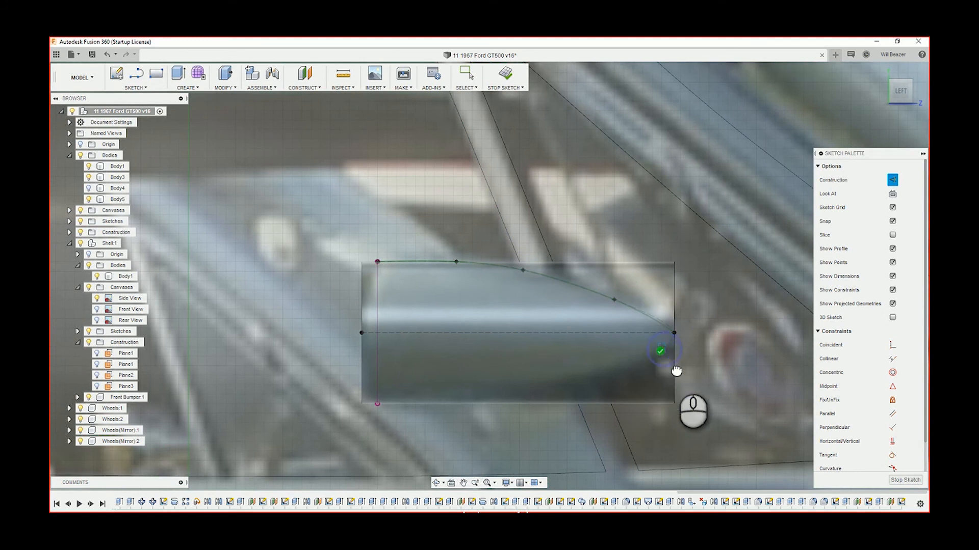
Step: Level the tangent handle at the spline's second fit point so the curve runs flat along the mirror's upper edge
{"action": "scroll", "coordinate": [417, 259], "scroll_direction": "up", "scroll_amount": 6}
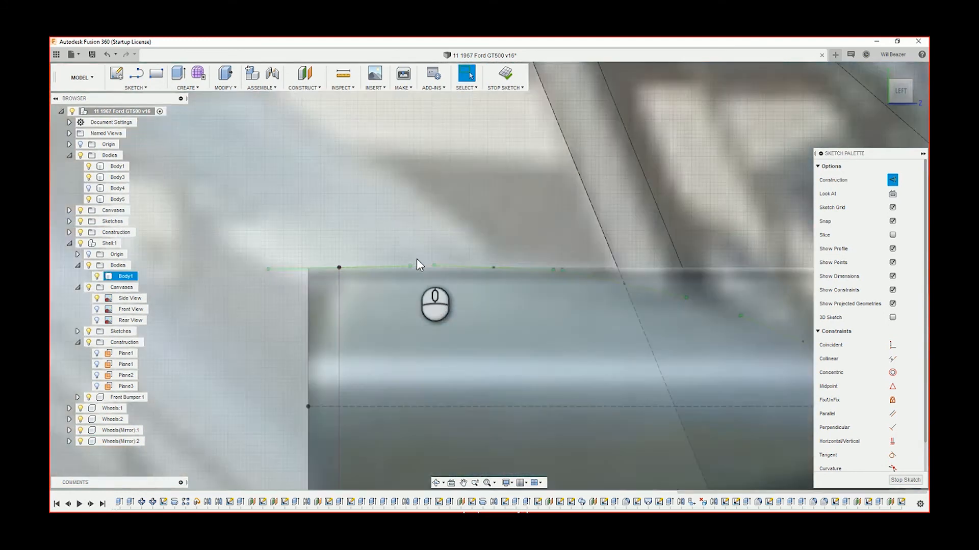
{"action": "left_click", "coordinate": [447, 268]}
{"action": "left_click_drag", "start_coordinate": [446, 267], "coordinate": [455, 273]}
{"action": "scroll", "coordinate": [479, 245], "scroll_direction": "down", "scroll_amount": 7}
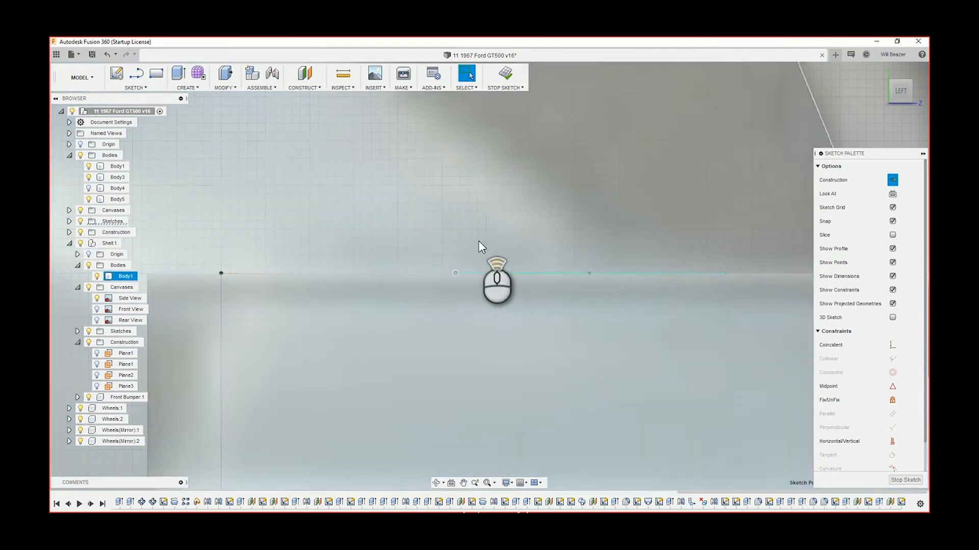
{"action": "scroll", "coordinate": [479, 246], "scroll_direction": "down", "scroll_amount": 3}
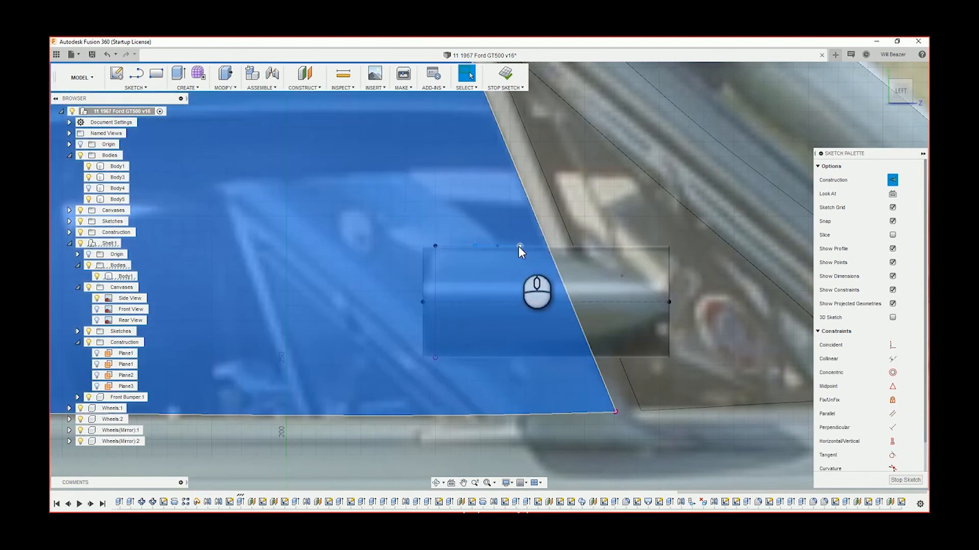
{"action": "scroll", "coordinate": [609, 341], "scroll_direction": "down", "scroll_amount": 3}
{"action": "scroll", "coordinate": [603, 344], "scroll_direction": "down", "scroll_amount": 3}
{"action": "left_click", "coordinate": [634, 76]}
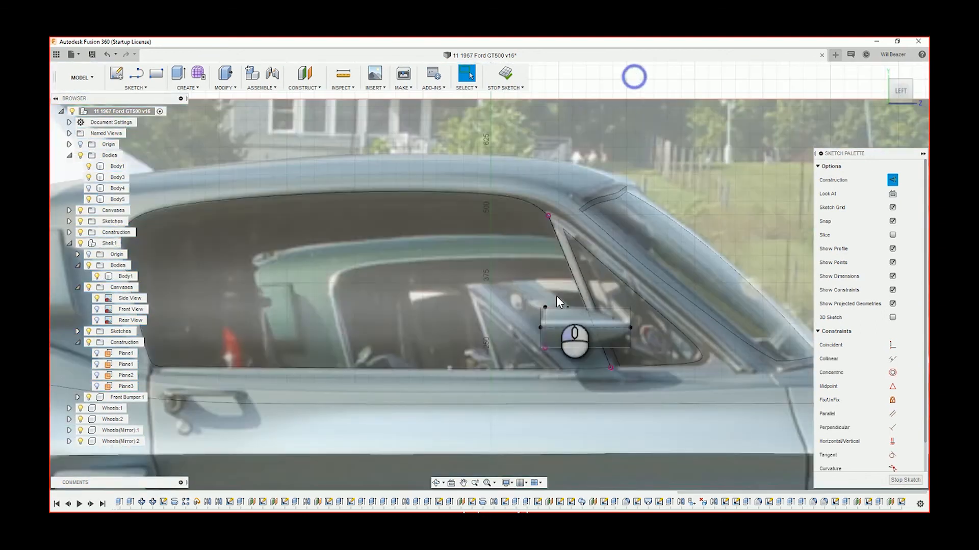
Step: Convert the mirror's outline spline from construction to regular geometry and check its fit against the canvas
{"action": "scroll", "coordinate": [601, 309], "scroll_direction": "up", "scroll_amount": 6}
{"action": "scroll", "coordinate": [609, 300], "scroll_direction": "up", "scroll_amount": 3}
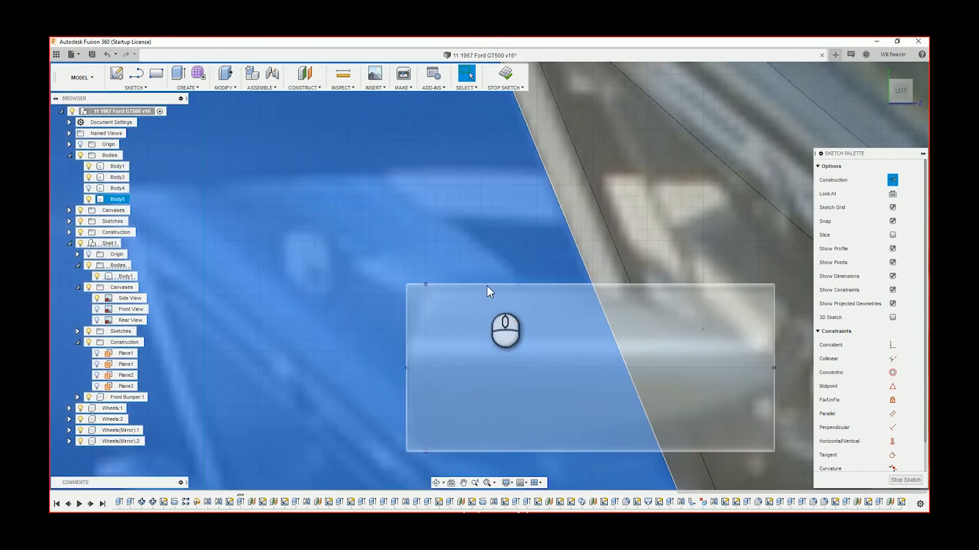
{"action": "left_click", "coordinate": [628, 306]}
{"action": "key", "text": "x"}
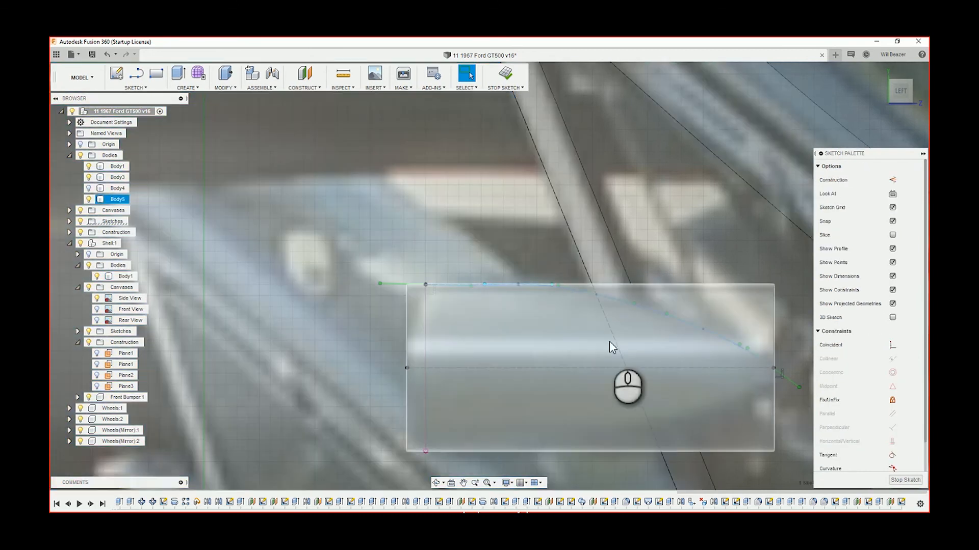
{"action": "scroll", "coordinate": [618, 335], "scroll_direction": "down", "scroll_amount": 4}
{"action": "scroll", "coordinate": [686, 359], "scroll_direction": "up", "scroll_amount": 10}
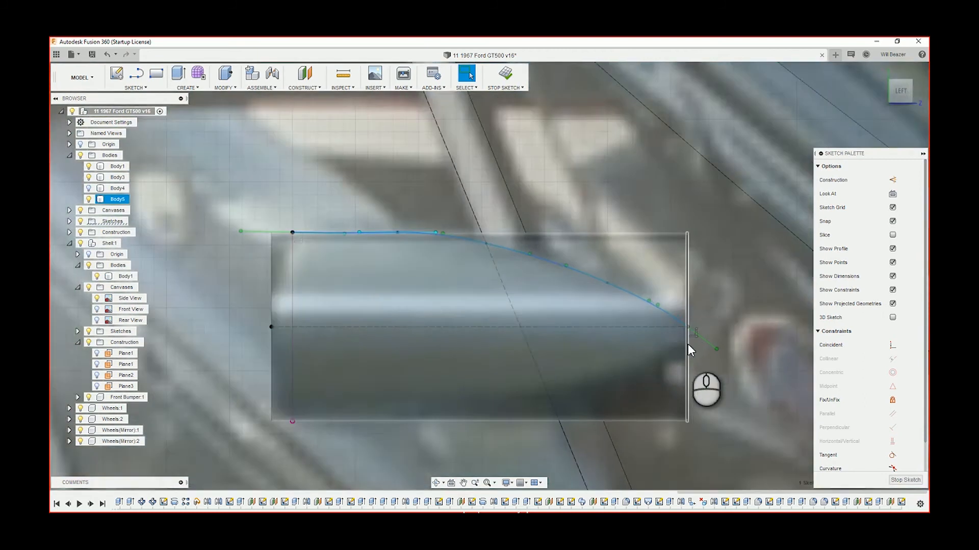
{"action": "scroll", "coordinate": [684, 310], "scroll_direction": "down", "scroll_amount": 6}
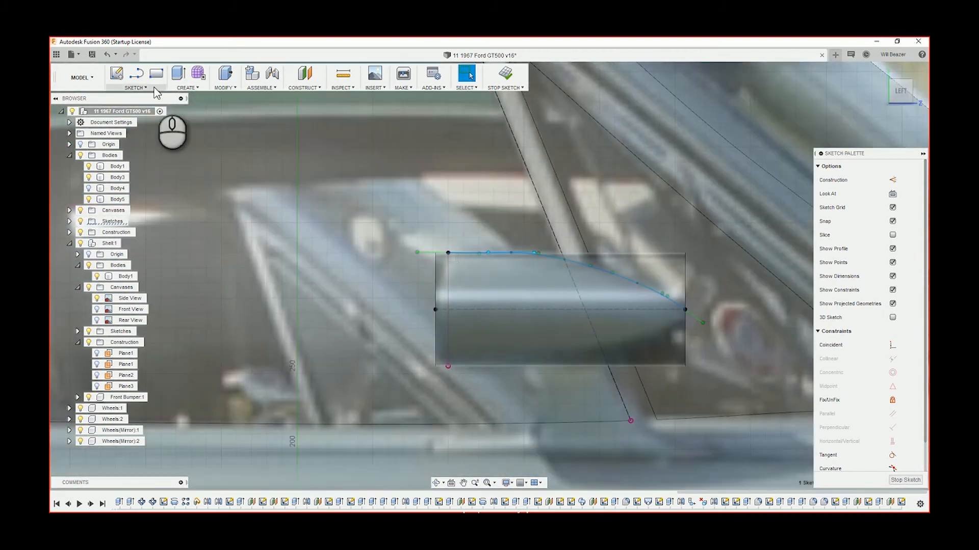
Step: Mirror the upper outline spline about the horizontal construction centreline to form the mirror's lower outline
{"action": "left_click", "coordinate": [135, 88]}
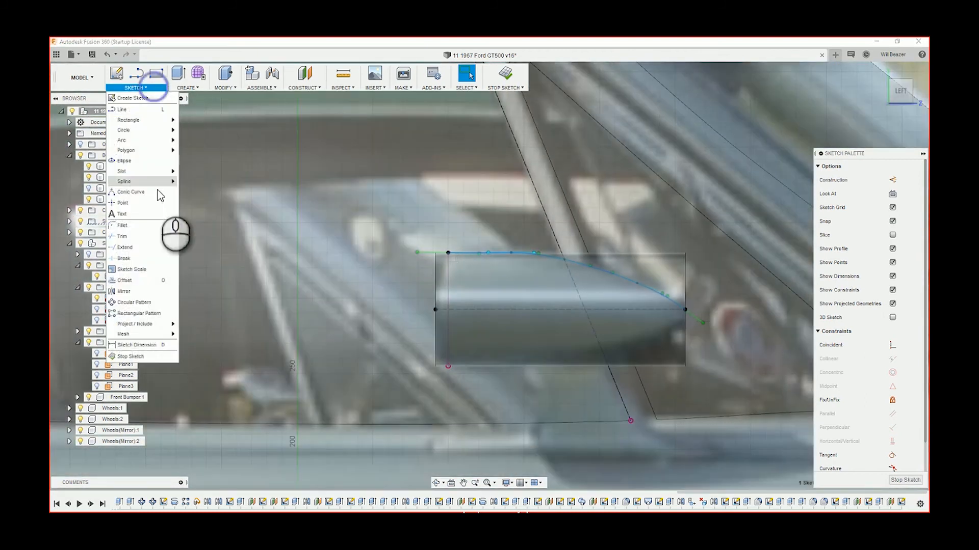
{"action": "left_click", "coordinate": [139, 291]}
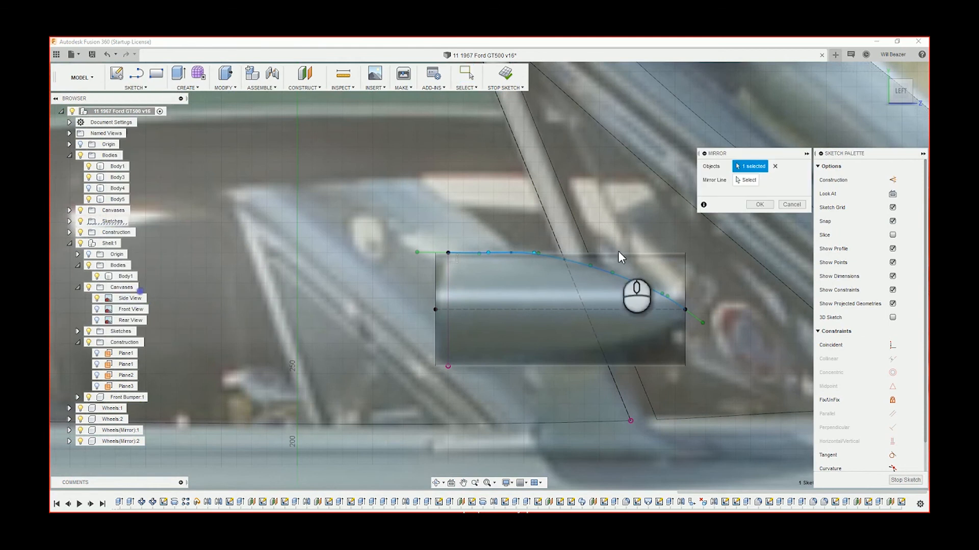
{"action": "left_click", "coordinate": [745, 180]}
{"action": "left_click", "coordinate": [574, 308]}
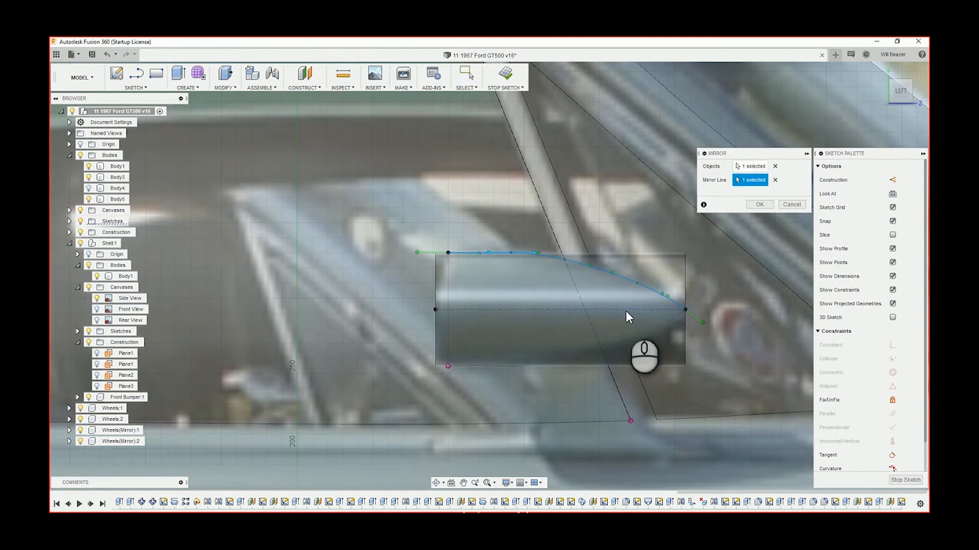
{"action": "left_click", "coordinate": [759, 204]}
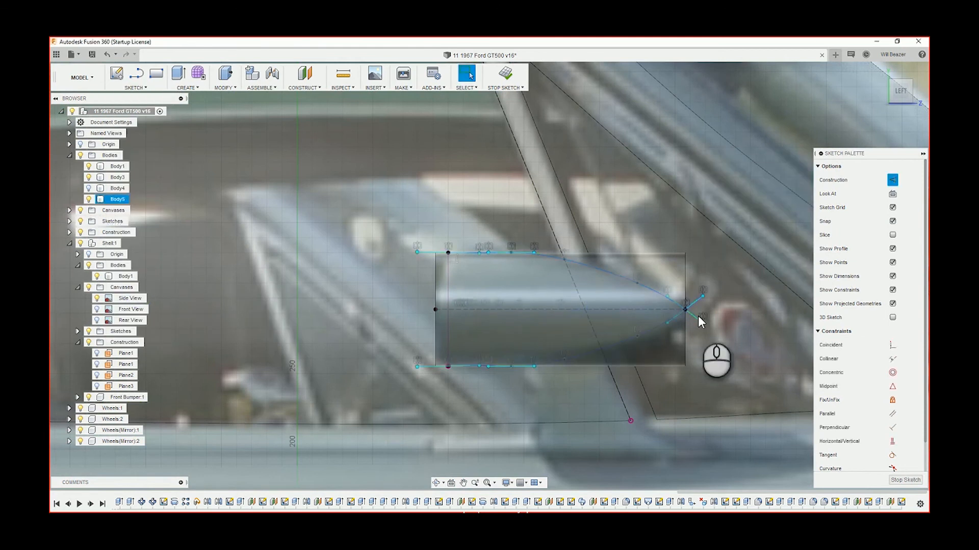
Step: Try to fillet the pointed tip where the two outline splines meet, and restore the mirrored spline after undoing the attempt
{"action": "scroll", "coordinate": [691, 314], "scroll_direction": "up", "scroll_amount": 5}
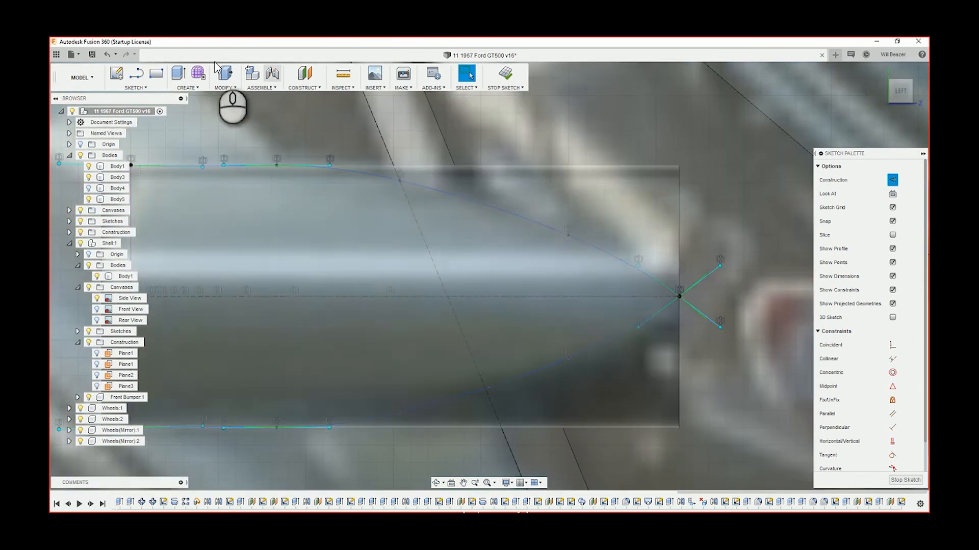
{"action": "left_click", "coordinate": [137, 87]}
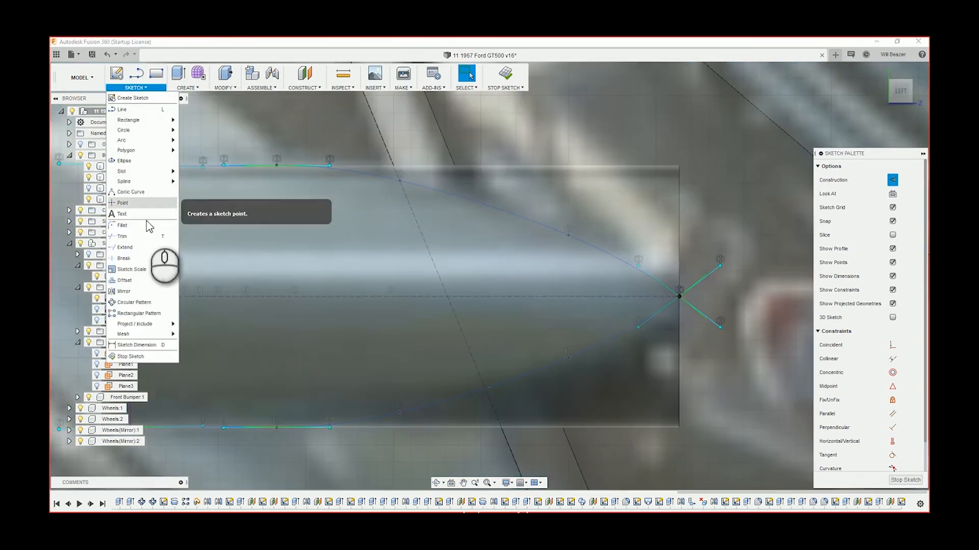
{"action": "left_click", "coordinate": [146, 222]}
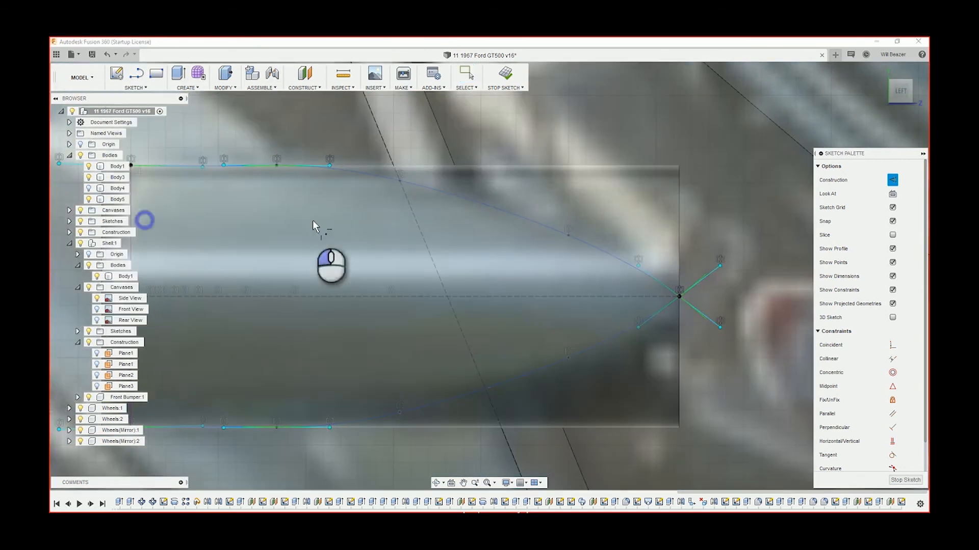
{"action": "left_click", "coordinate": [680, 300]}
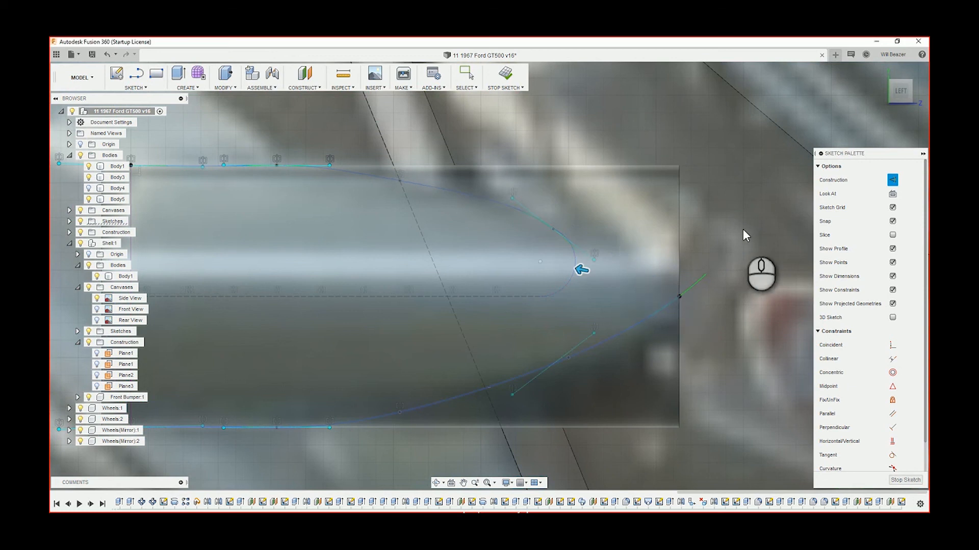
{"action": "scroll", "coordinate": [721, 251], "scroll_direction": "down", "scroll_amount": 5}
{"action": "key", "text": "Escape"}
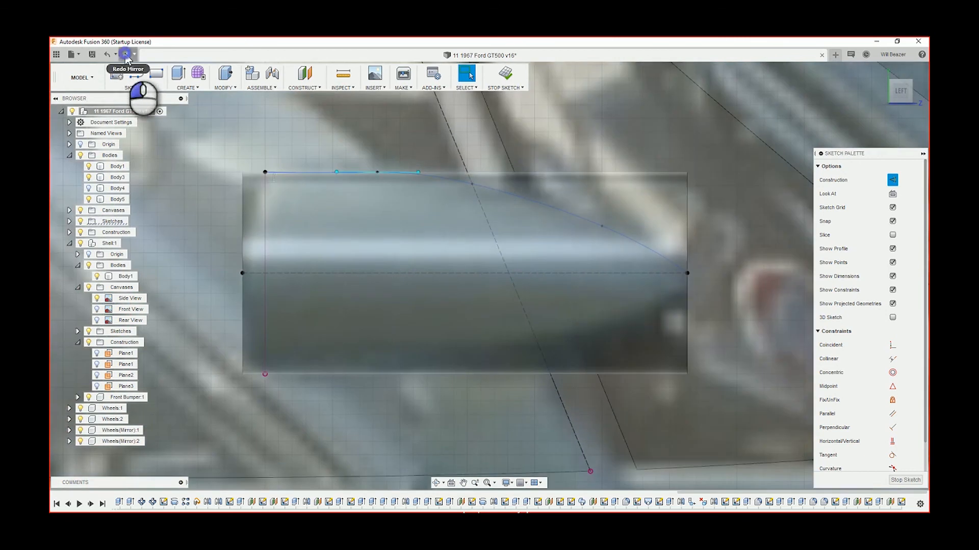
{"action": "left_click", "coordinate": [125, 54]}
{"action": "left_click", "coordinate": [126, 54]}
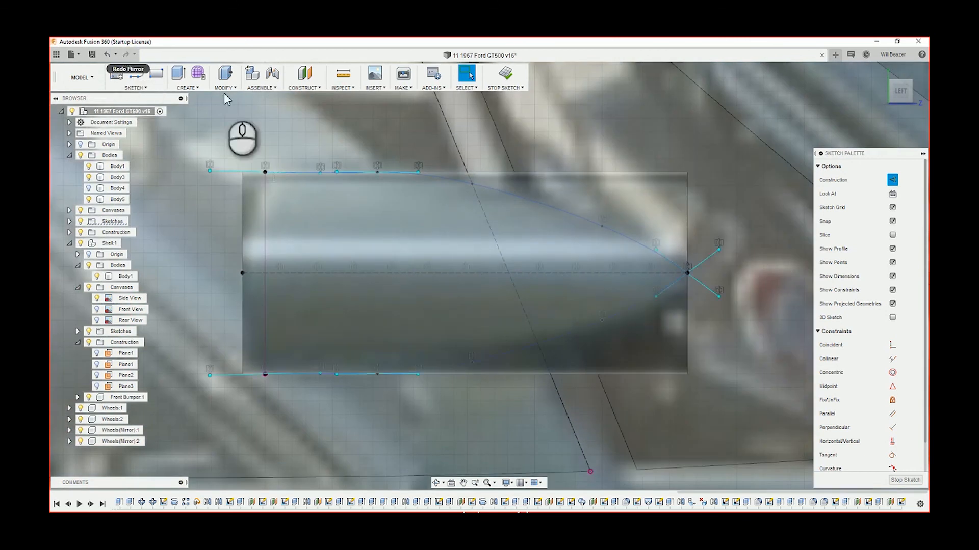
{"action": "scroll", "coordinate": [662, 283], "scroll_direction": "up", "scroll_amount": 1}
{"action": "scroll", "coordinate": [664, 283], "scroll_direction": "up", "scroll_amount": 3}
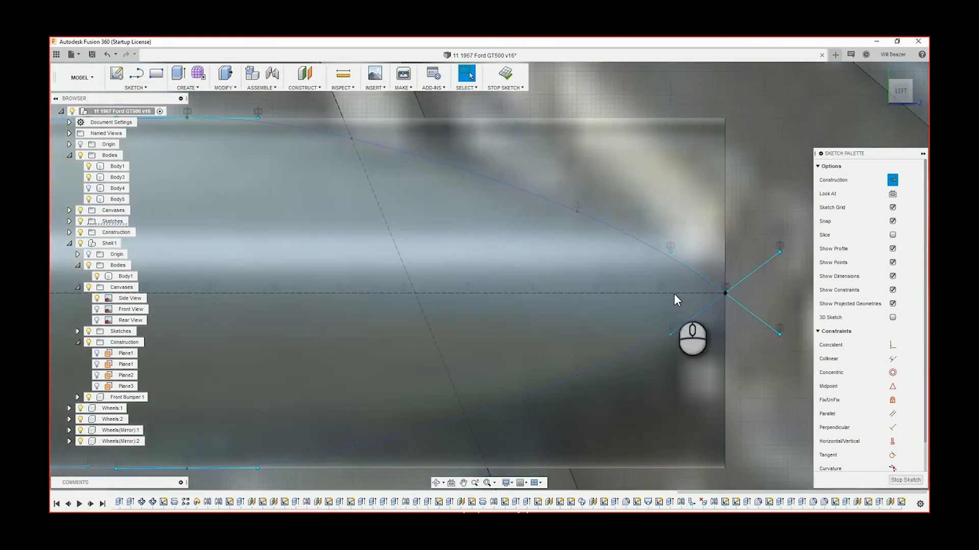
{"action": "left_click", "coordinate": [674, 293]}
{"action": "left_click", "coordinate": [727, 295]}
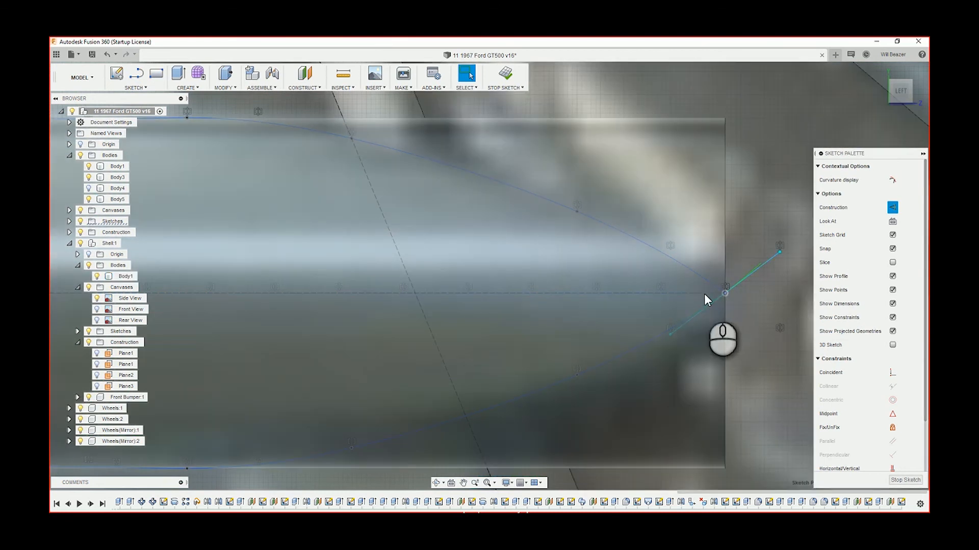
{"action": "left_click", "coordinate": [704, 294]}
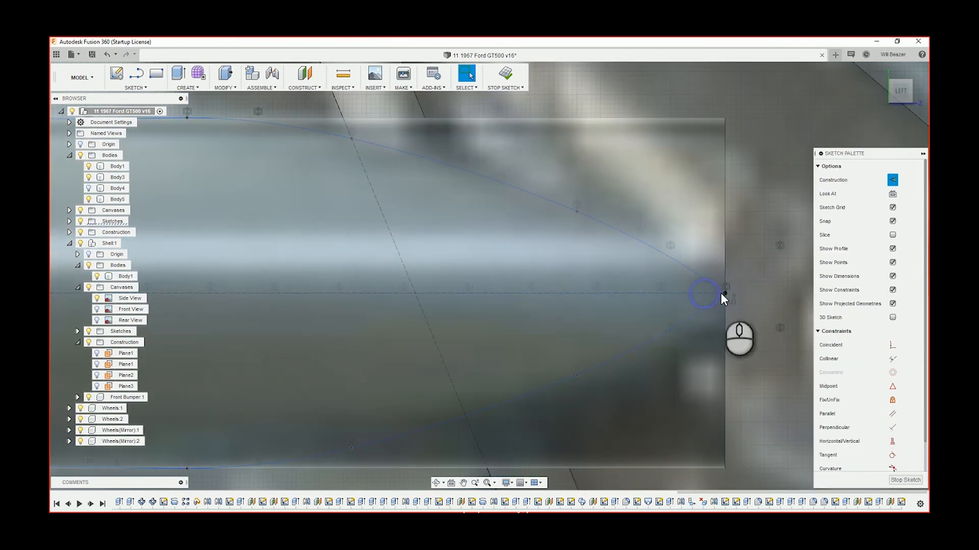
{"action": "left_click", "coordinate": [672, 292]}
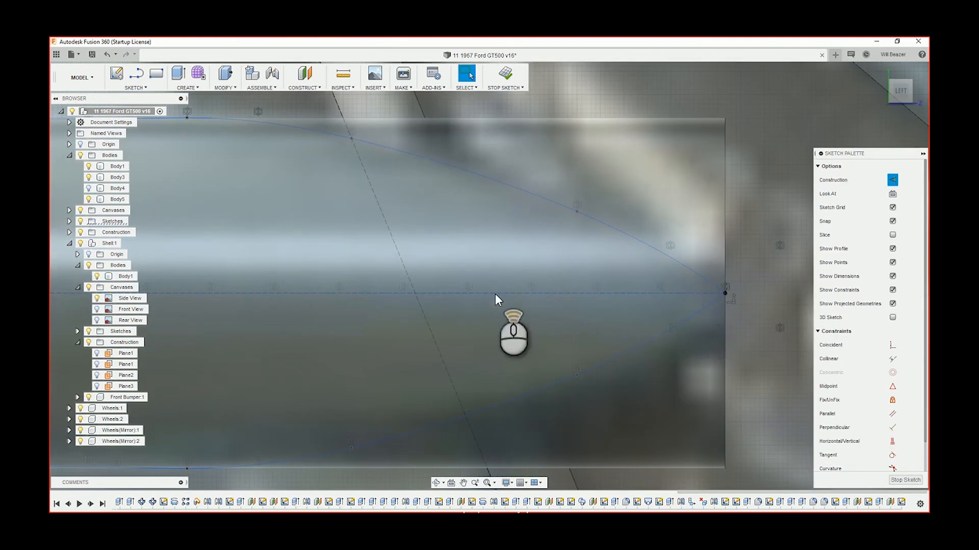
Step: Hide Body5, the Side View canvas and the Shell component's bodies, and delete the construction centreline through the profile
{"action": "scroll", "coordinate": [495, 293], "scroll_direction": "down", "scroll_amount": 3}
{"action": "left_click", "coordinate": [472, 293]}
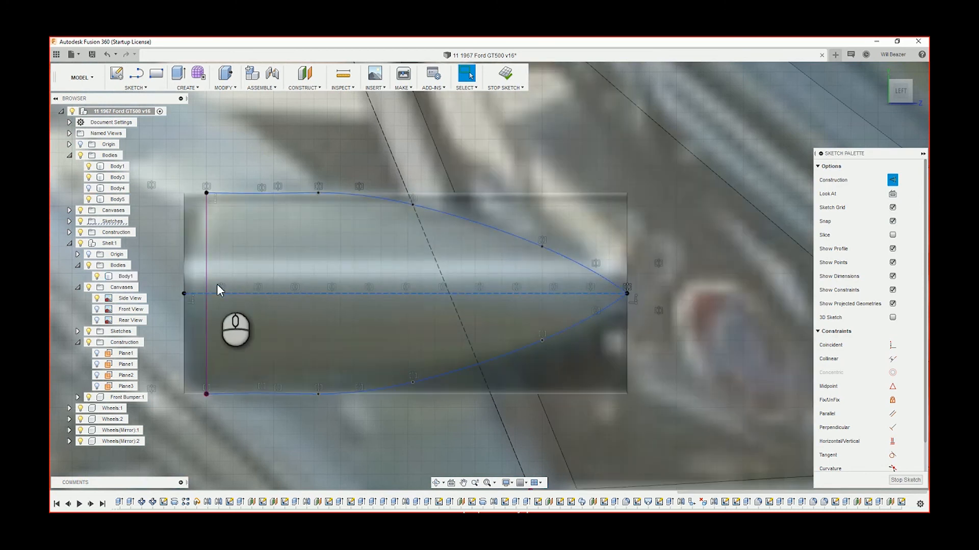
{"action": "left_click", "coordinate": [89, 200]}
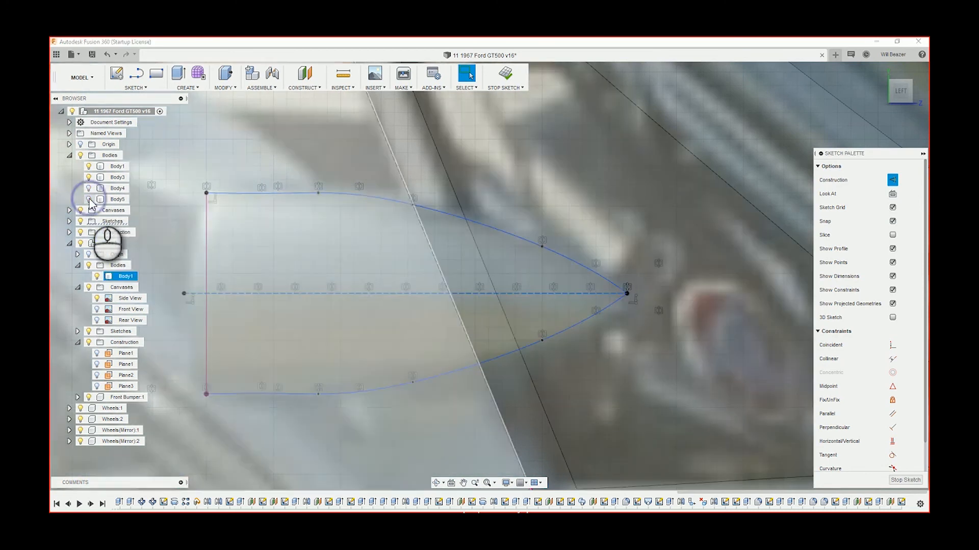
{"action": "left_click", "coordinate": [96, 298]}
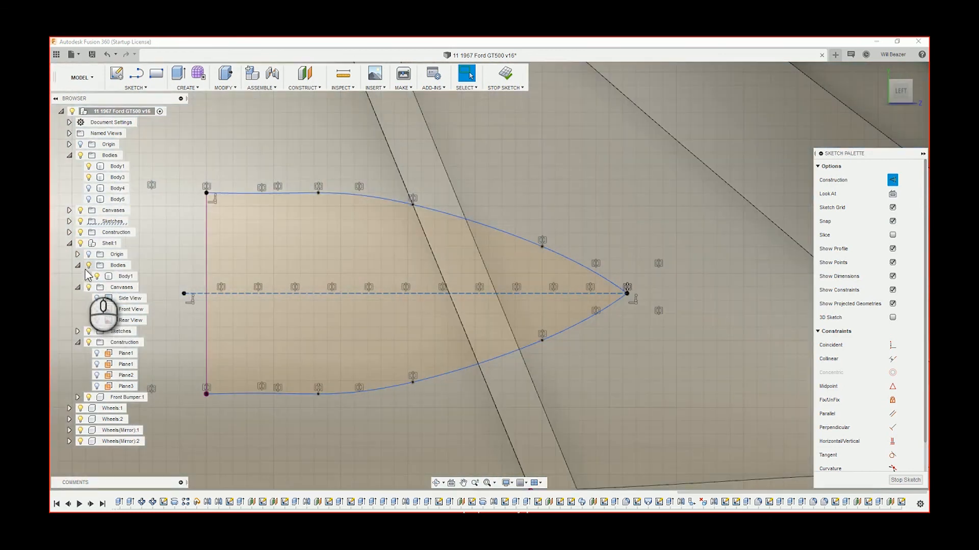
{"action": "left_click", "coordinate": [78, 266]}
{"action": "left_click", "coordinate": [88, 265]}
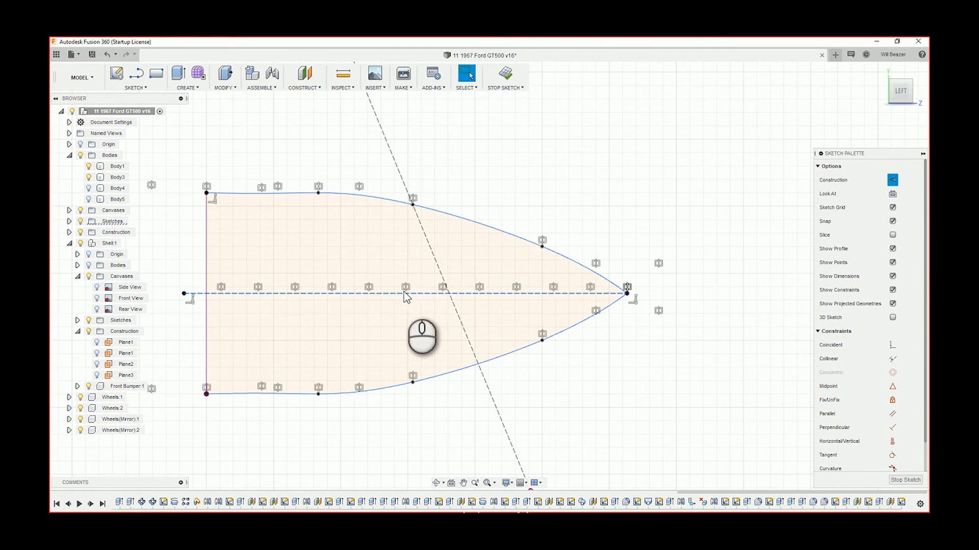
{"action": "key", "text": "Delete"}
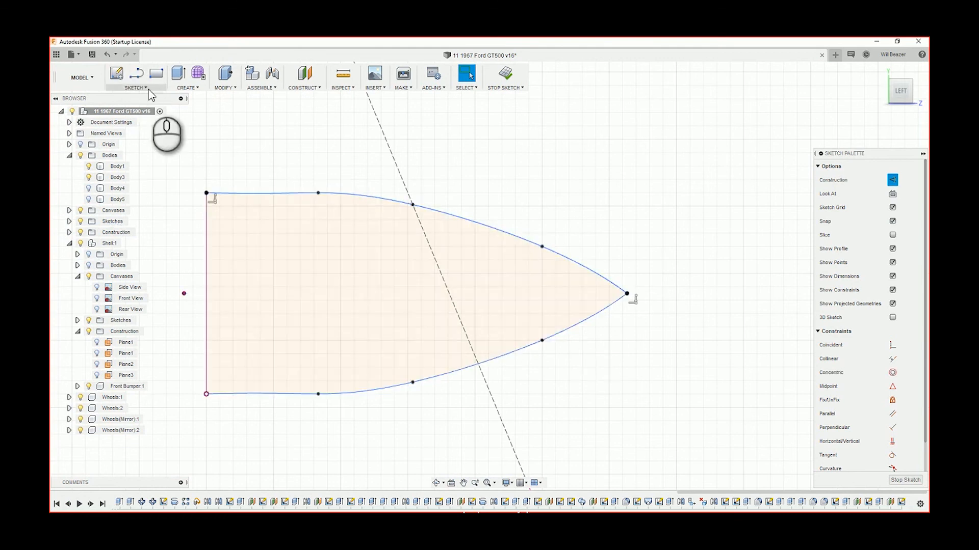
Step: Show the Side View canvas and fillet the pointed tip between the two outline splines with a 2 mm radius
{"action": "left_click", "coordinate": [144, 88]}
{"action": "left_click", "coordinate": [148, 224]}
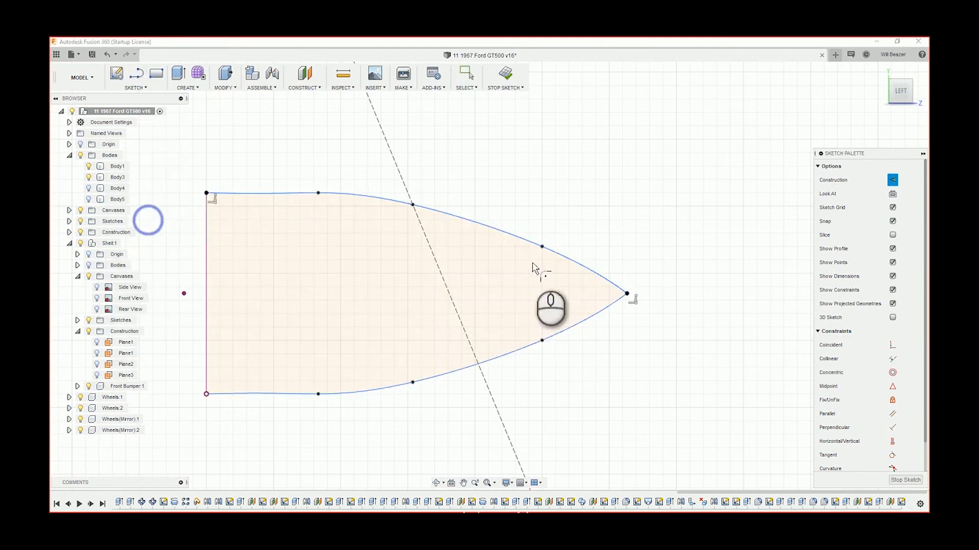
{"action": "left_click", "coordinate": [97, 287]}
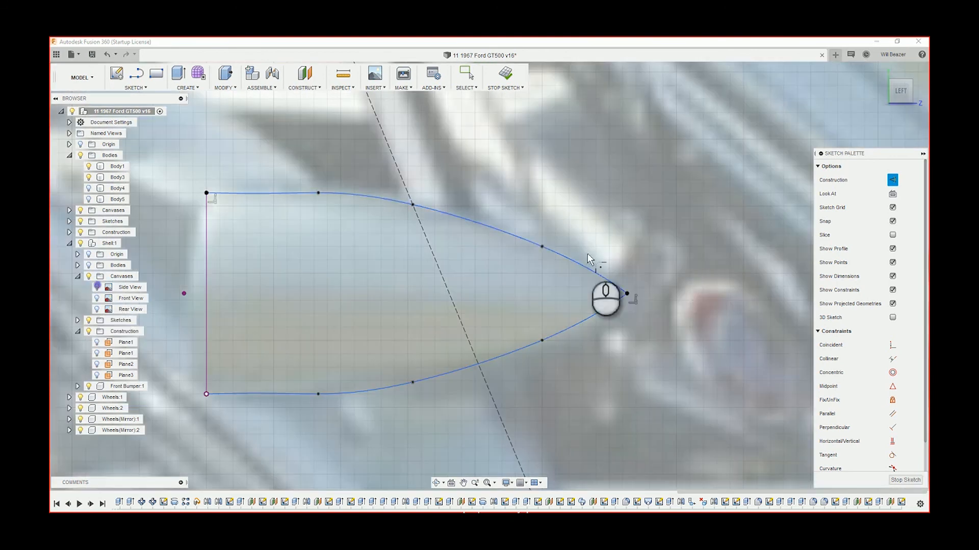
{"action": "left_click", "coordinate": [627, 295]}
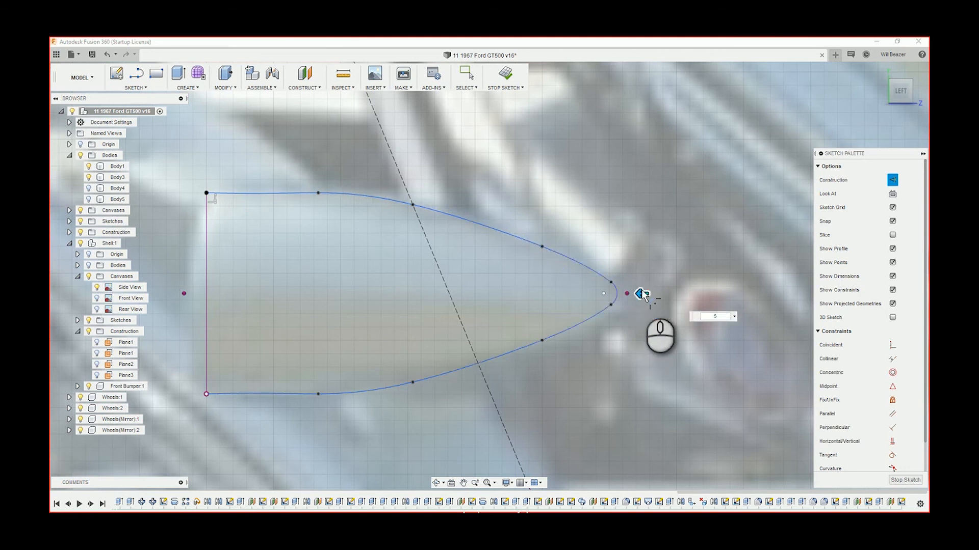
{"action": "key", "text": "BackSpace"}
{"action": "type", "text": "3"}
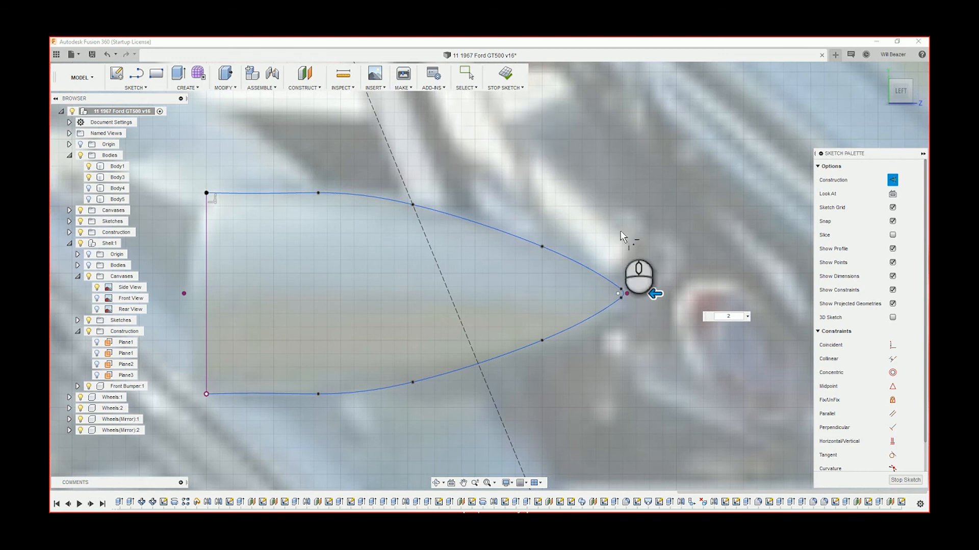
{"action": "key", "text": "Return"}
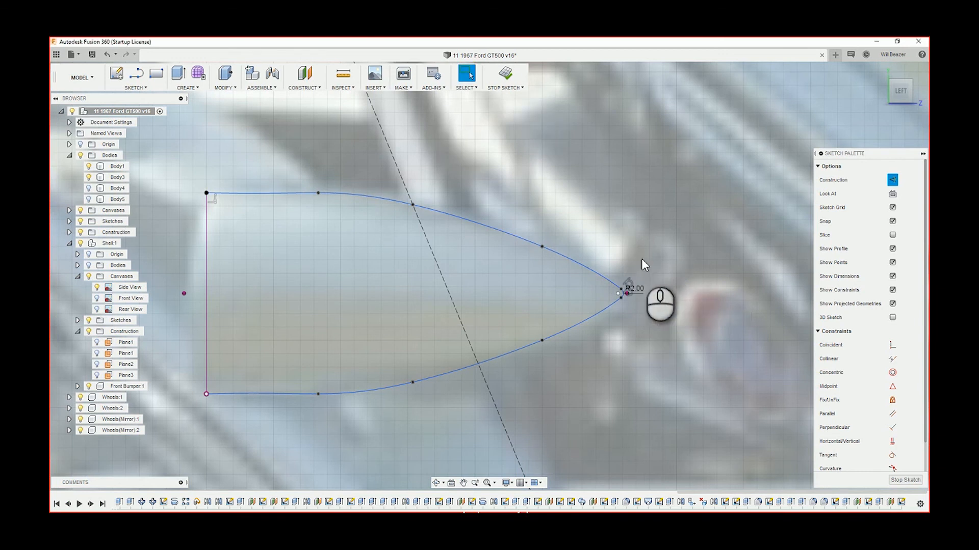
Step: Draw connected construction lines from the profile's upper rear corner straight up, horizontally across above the profile, and down to the tip's fillet arc
{"action": "scroll", "coordinate": [192, 169], "scroll_direction": "down", "scroll_amount": 2}
{"action": "scroll", "coordinate": [191, 156], "scroll_direction": "up", "scroll_amount": 1}
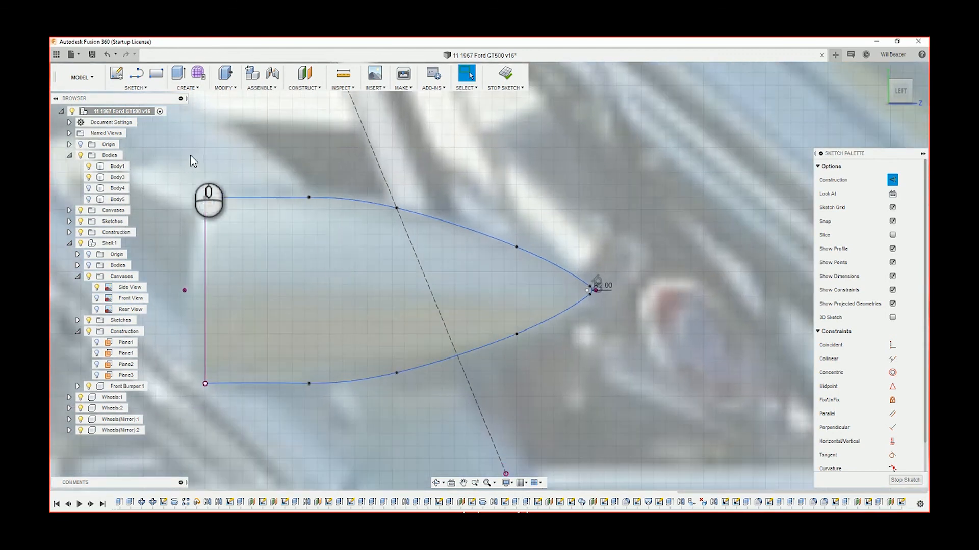
{"action": "key", "text": "l"}
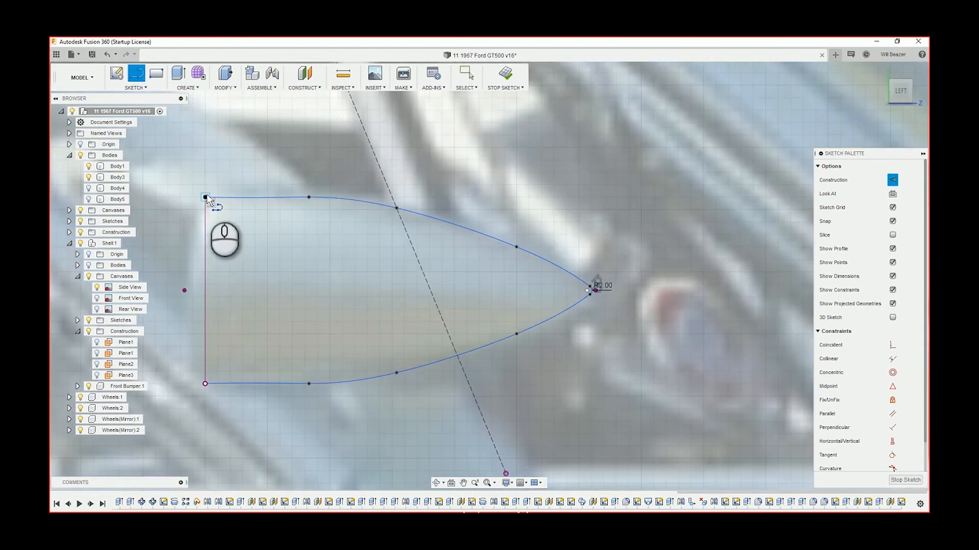
{"action": "left_click", "coordinate": [205, 198]}
{"action": "left_click", "coordinate": [205, 160]}
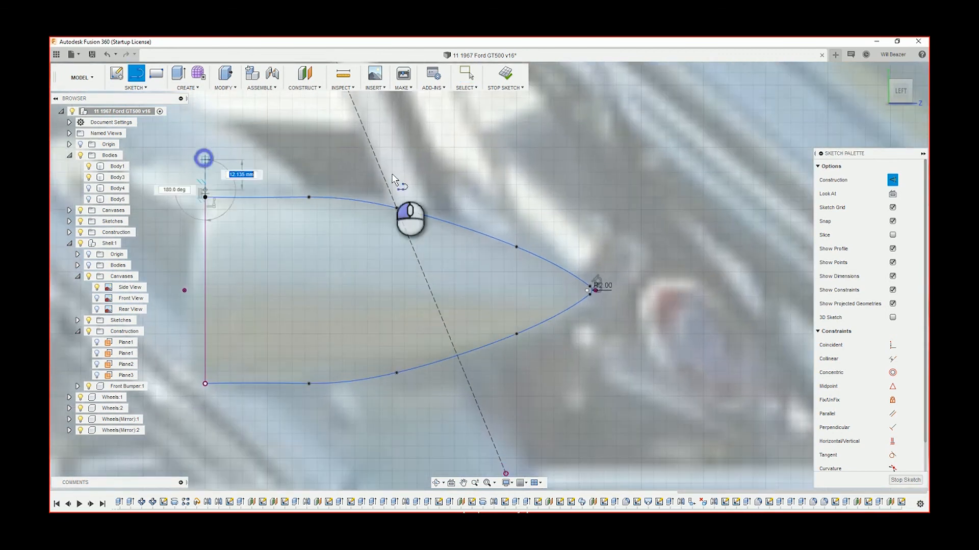
{"action": "left_click", "coordinate": [603, 160]}
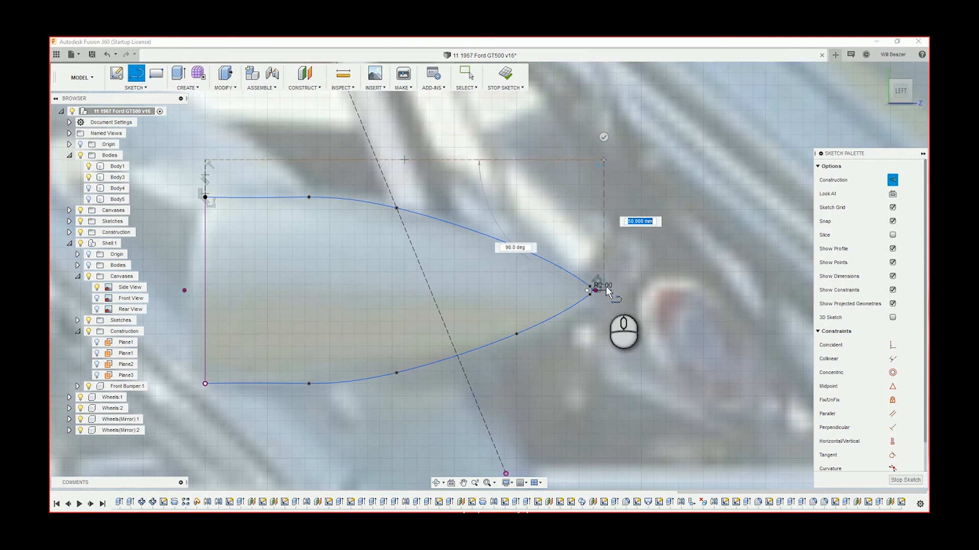
{"action": "scroll", "coordinate": [607, 289], "scroll_direction": "up", "scroll_amount": 2}
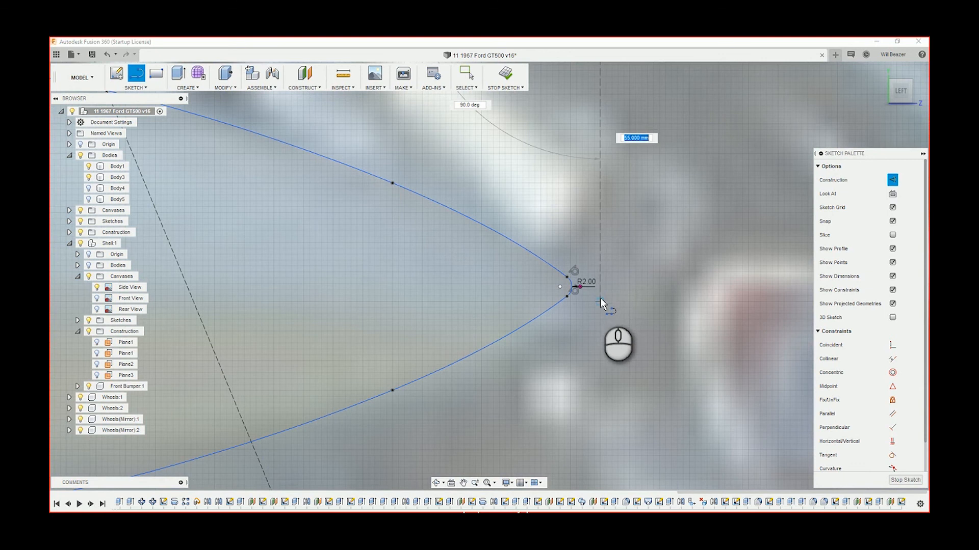
{"action": "scroll", "coordinate": [600, 289], "scroll_direction": "up", "scroll_amount": 2}
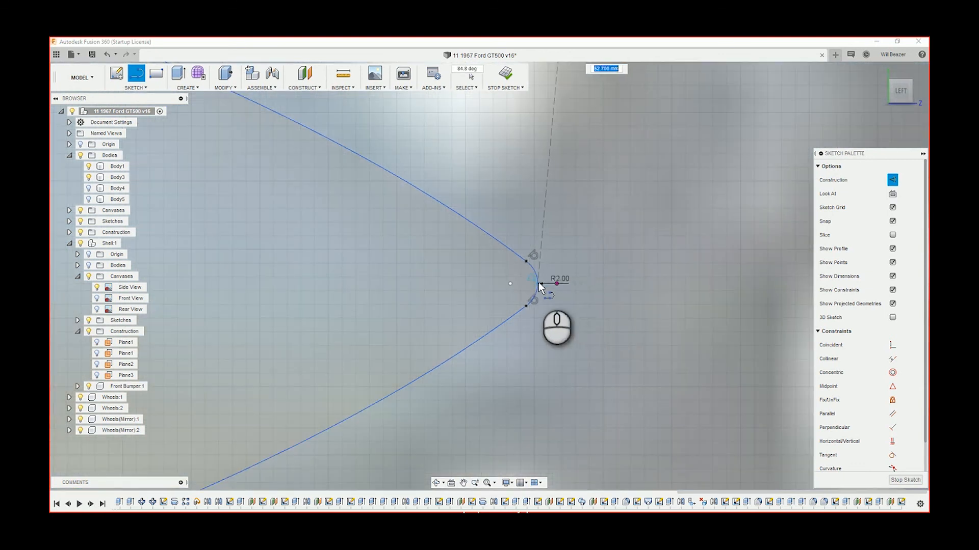
{"action": "left_click", "coordinate": [538, 282]}
{"action": "scroll", "coordinate": [582, 249], "scroll_direction": "down", "scroll_amount": 6}
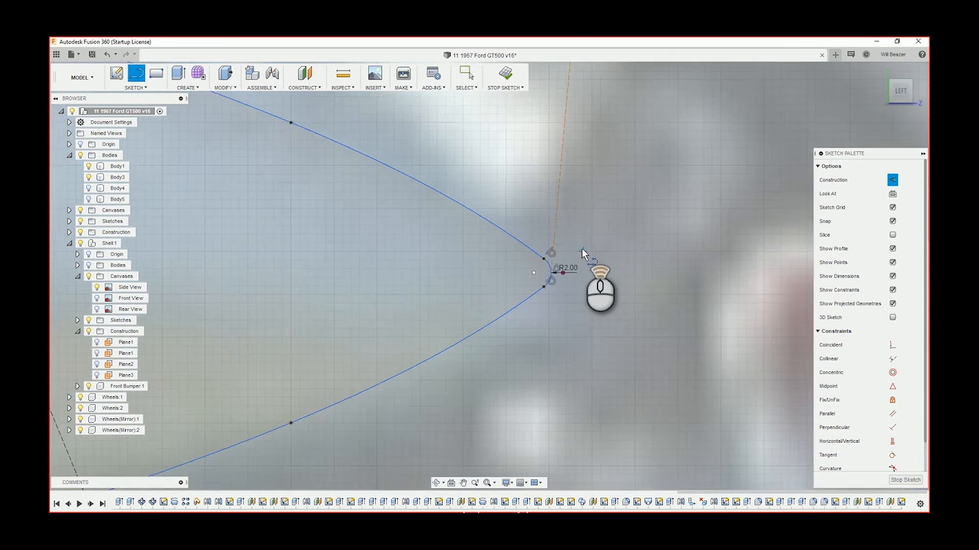
Step: Replace the slanted construction line with a short horizontal line from the tip's fillet arc and a vertical line up to the outline's top line
{"action": "scroll", "coordinate": [582, 248], "scroll_direction": "down", "scroll_amount": 5}
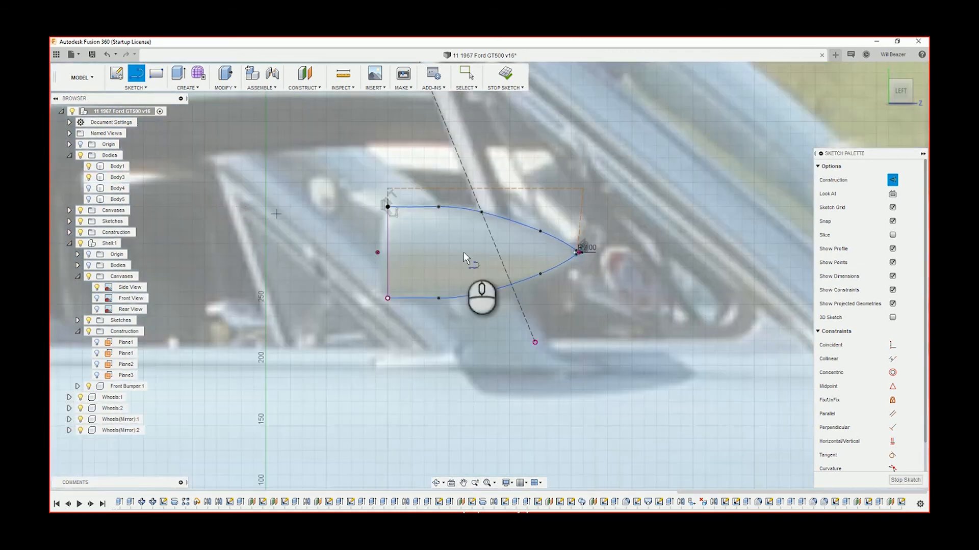
{"action": "scroll", "coordinate": [561, 234], "scroll_direction": "up", "scroll_amount": 4}
{"action": "scroll", "coordinate": [642, 255], "scroll_direction": "up", "scroll_amount": 4}
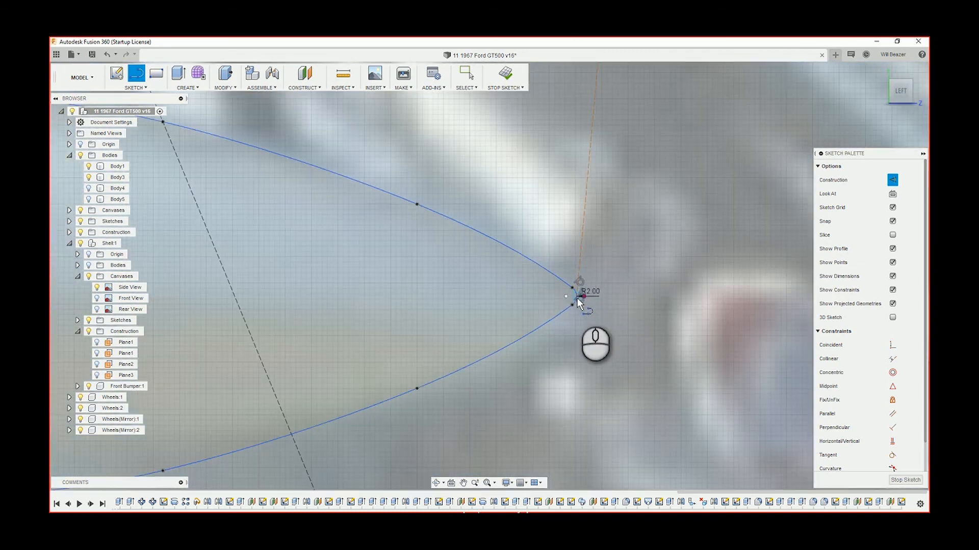
{"action": "left_click", "coordinate": [576, 300]}
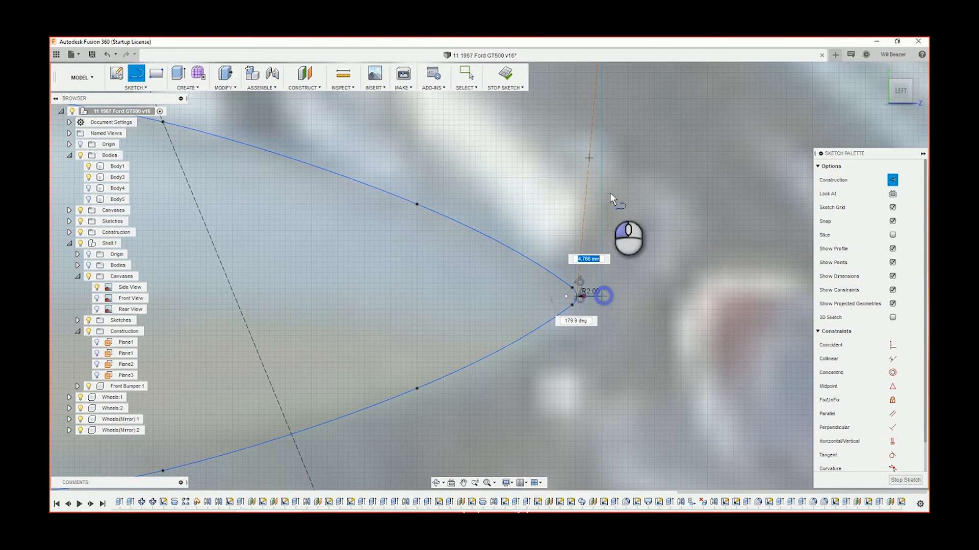
{"action": "middle_click_drag", "start_coordinate": [601, 94], "coordinate": [570, 295]}
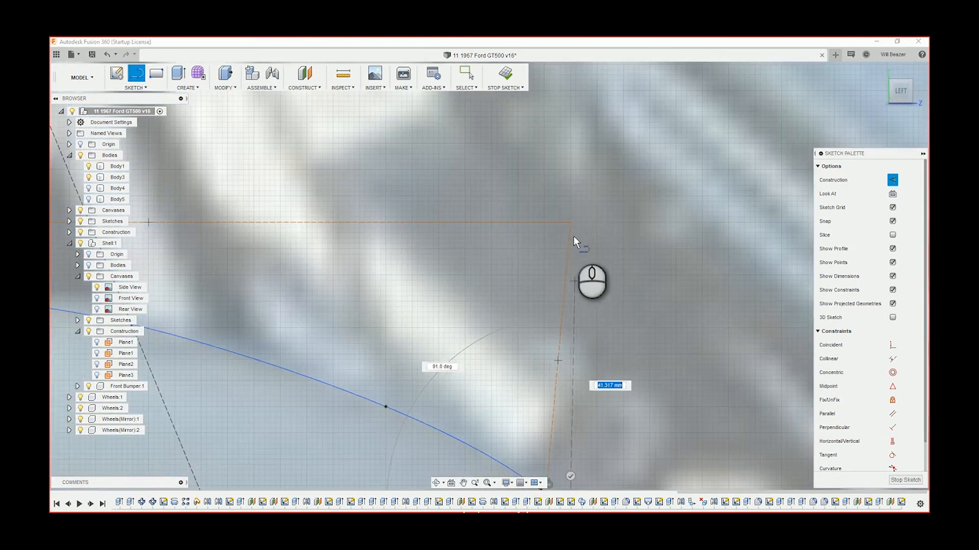
{"action": "left_click", "coordinate": [570, 223]}
{"action": "key", "text": "Escape"}
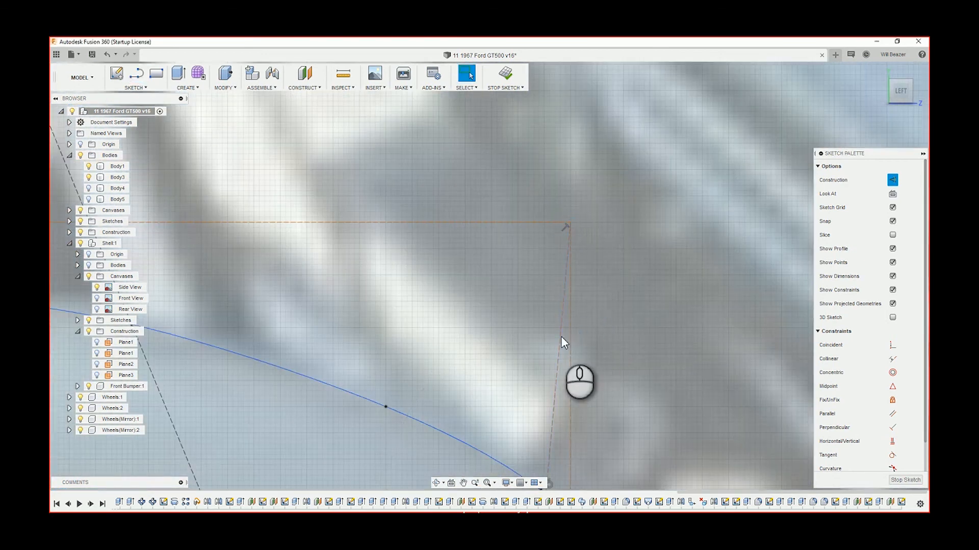
{"action": "left_click", "coordinate": [560, 337]}
Step: Convert the surrounding outline's construction lines above and in front of the profile to regular sketch lines
{"action": "left_click_drag", "start_coordinate": [560, 338], "coordinate": [569, 350]}
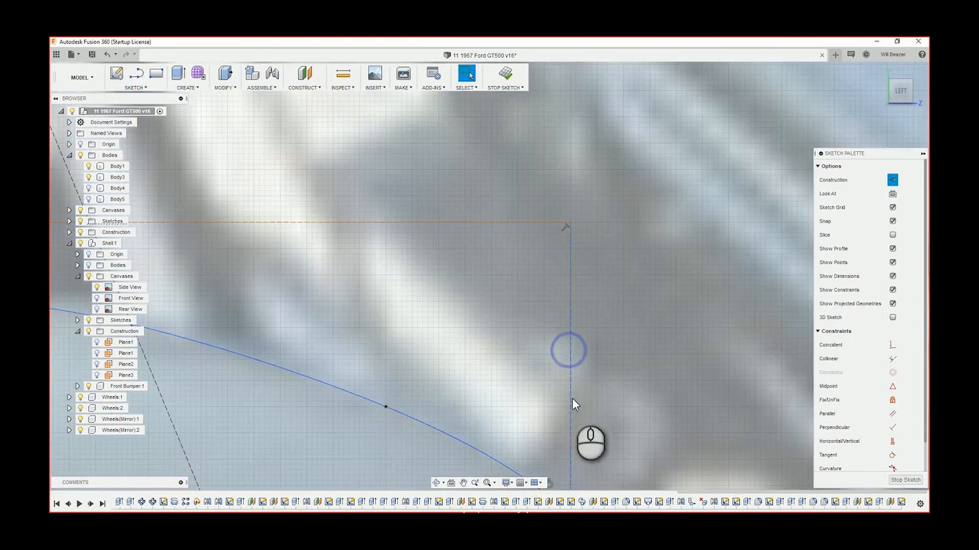
{"action": "scroll", "coordinate": [634, 369], "scroll_direction": "down", "scroll_amount": 5}
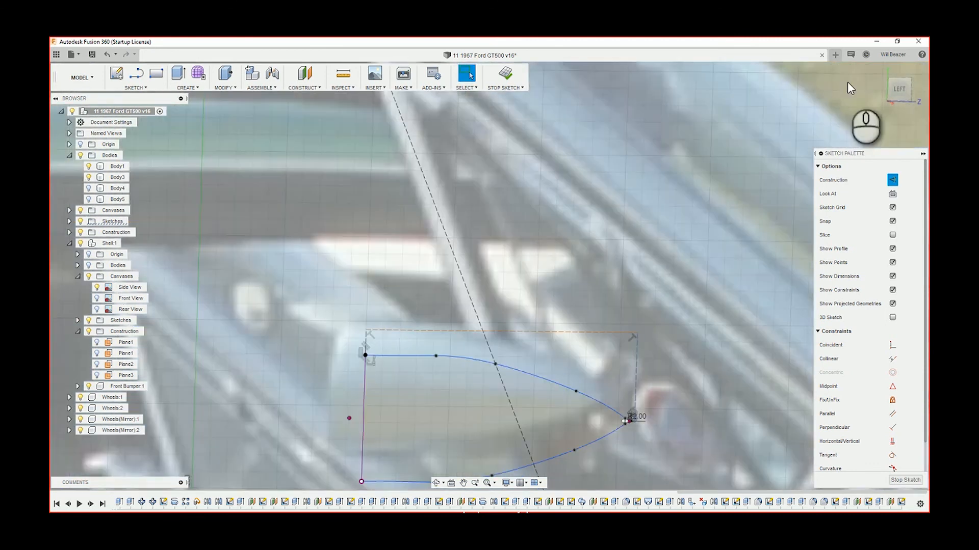
{"action": "left_click", "coordinate": [889, 99]}
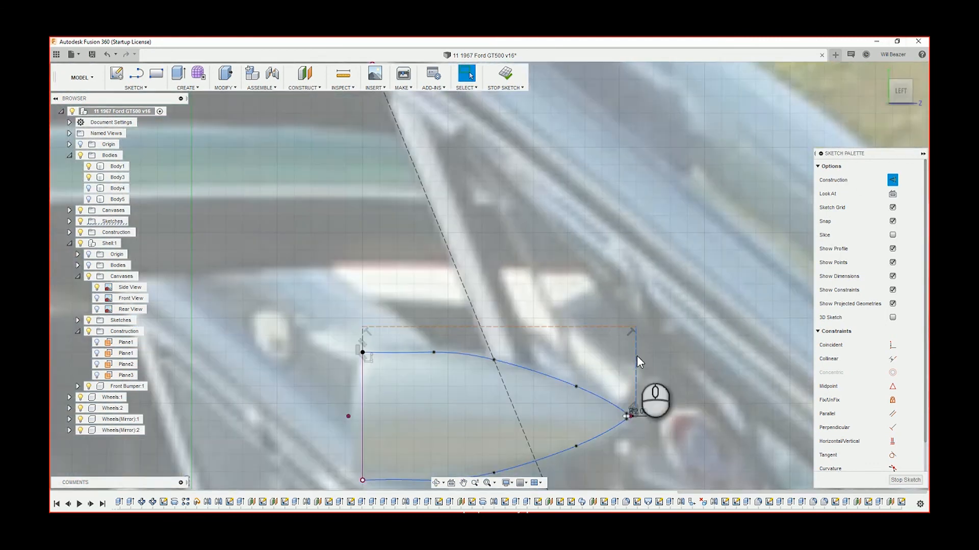
{"action": "key", "text": "x"}
{"action": "left_click", "coordinate": [595, 327]}
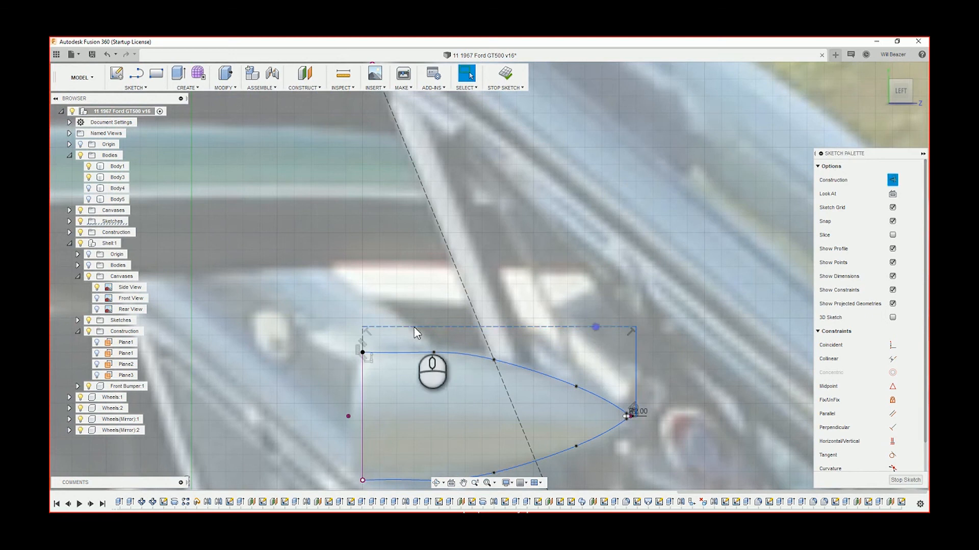
{"action": "key", "text": "x"}
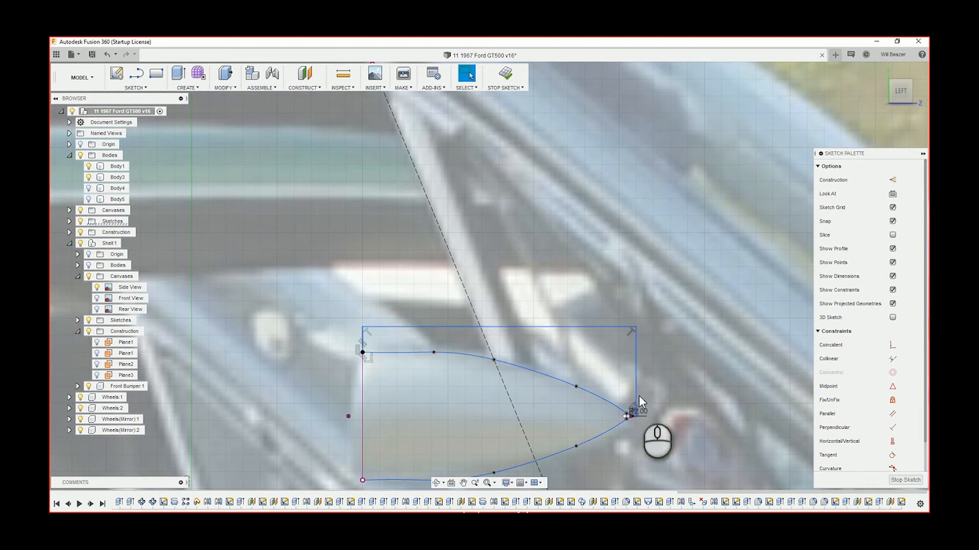
{"action": "scroll", "coordinate": [640, 402], "scroll_direction": "up", "scroll_amount": 6}
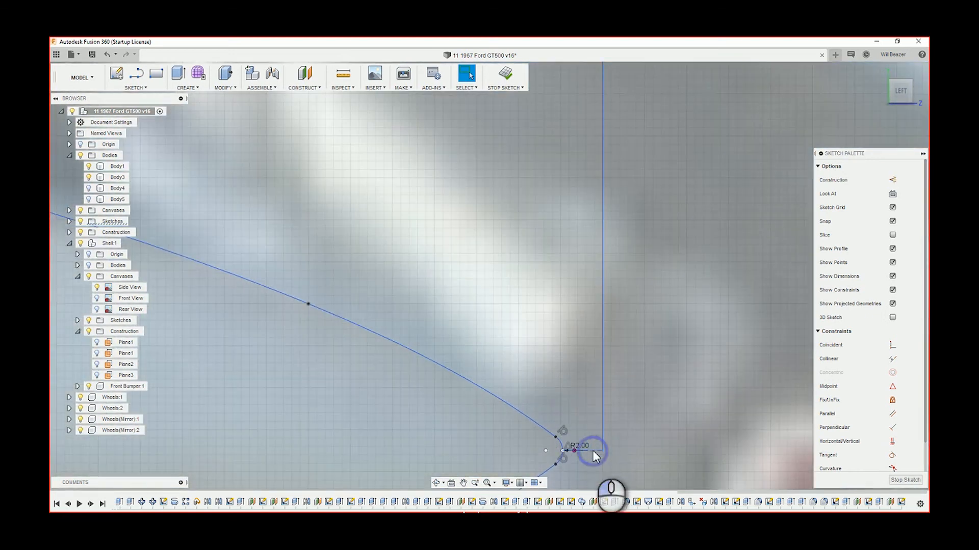
{"action": "scroll", "coordinate": [534, 351], "scroll_direction": "down", "scroll_amount": 6}
{"action": "scroll", "coordinate": [534, 348], "scroll_direction": "down", "scroll_amount": 5}
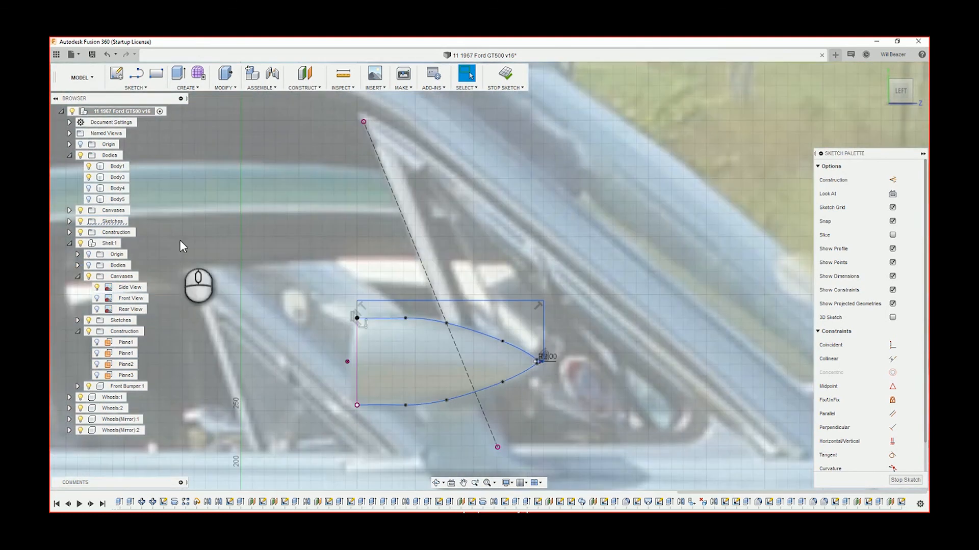
{"action": "scroll", "coordinate": [182, 242], "scroll_direction": "down", "scroll_amount": 1}
{"action": "scroll", "coordinate": [376, 340], "scroll_direction": "up", "scroll_amount": 4}
{"action": "key", "text": "l"}
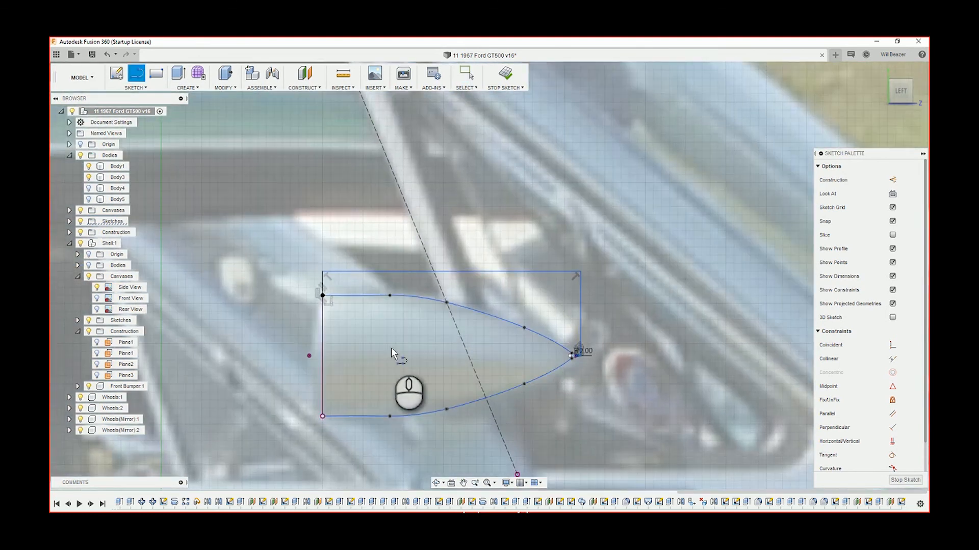
{"action": "key", "text": "x"}
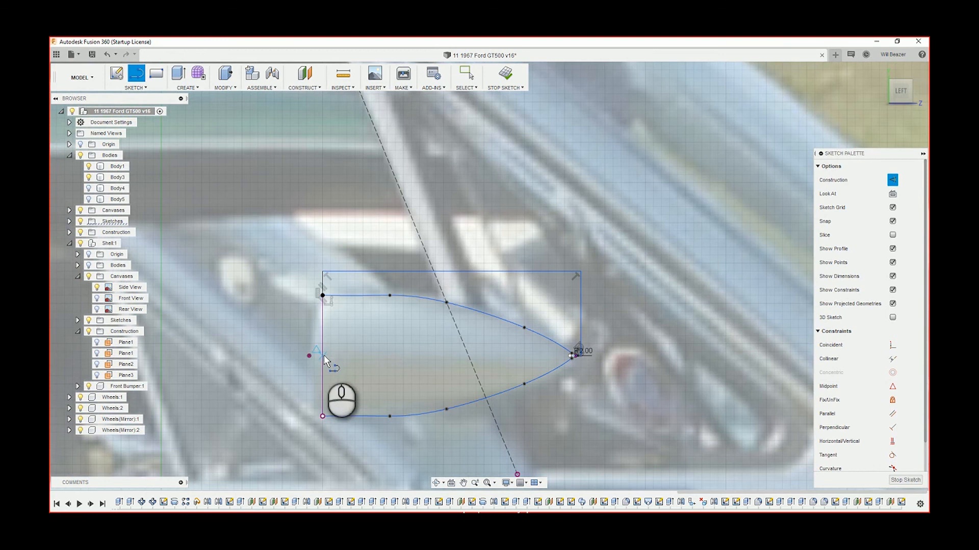
{"action": "left_click", "coordinate": [323, 355]}
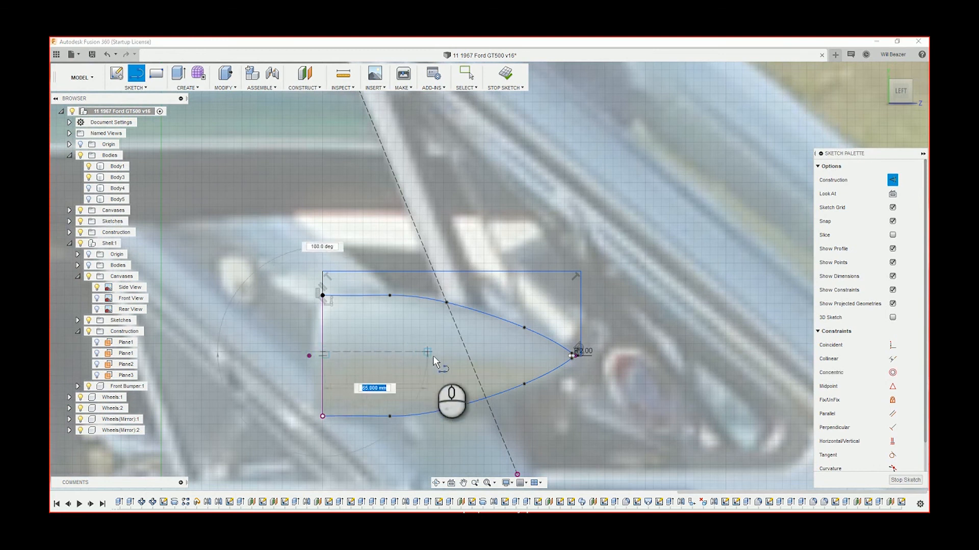
{"action": "key", "text": "Escape"}
{"action": "key", "text": "Escape"}
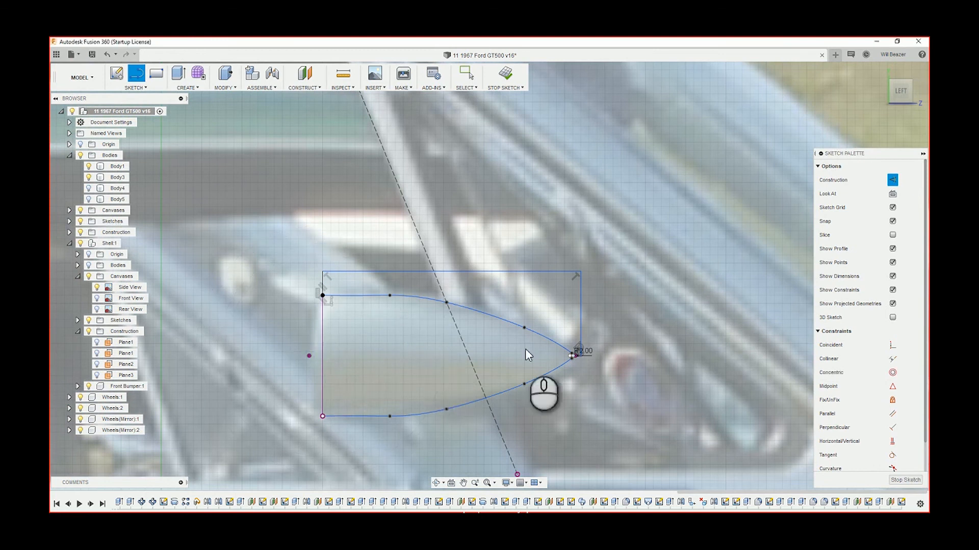
Step: Try to draw a horizontal construction line starting from the rounded tip's fillet arc
{"action": "scroll", "coordinate": [571, 359], "scroll_direction": "up", "scroll_amount": 3}
{"action": "key", "text": "l"}
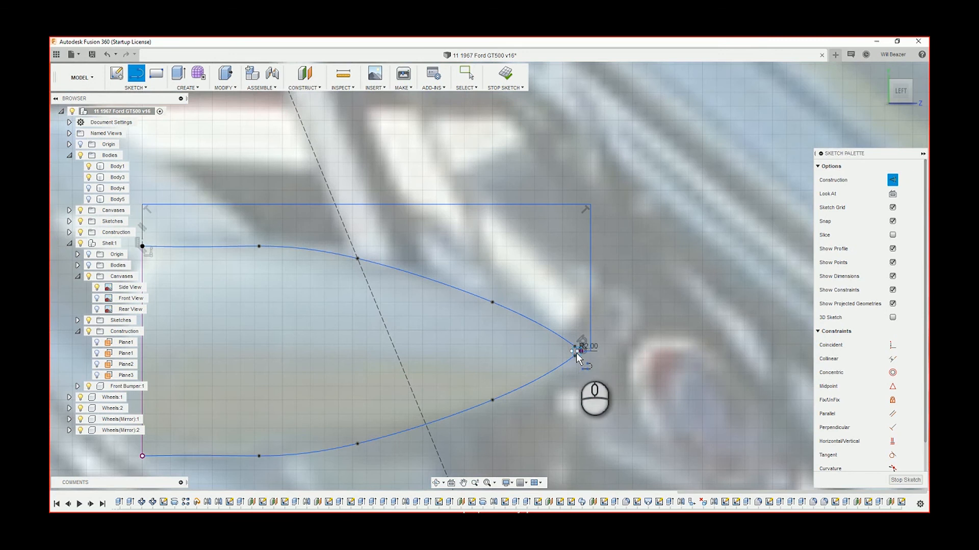
{"action": "left_click", "coordinate": [576, 351]}
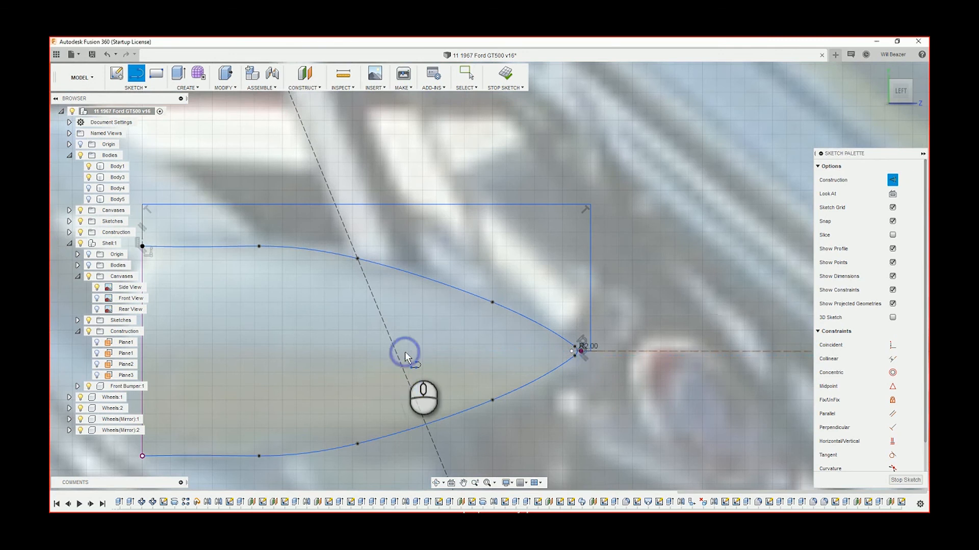
{"action": "scroll", "coordinate": [582, 399], "scroll_direction": "down", "scroll_amount": 5}
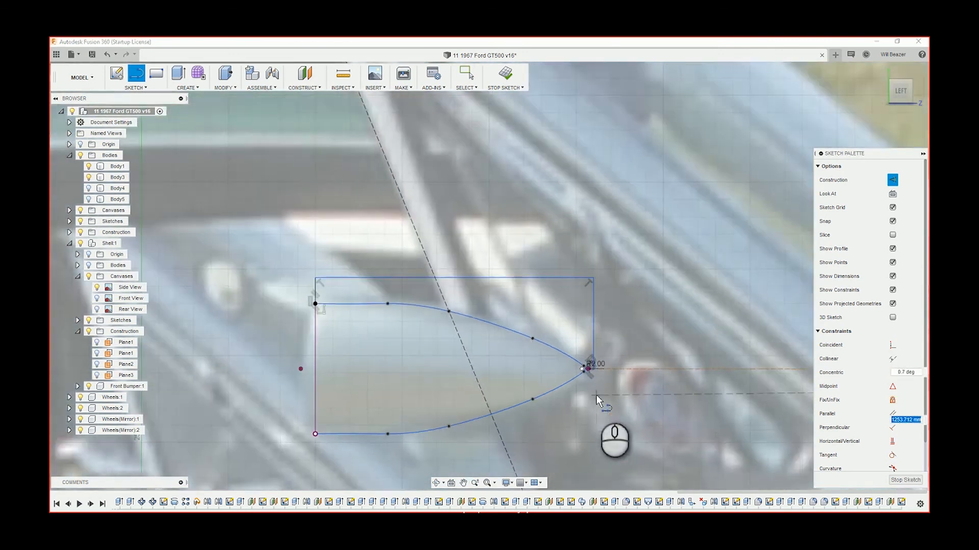
{"action": "key", "text": "Escape"}
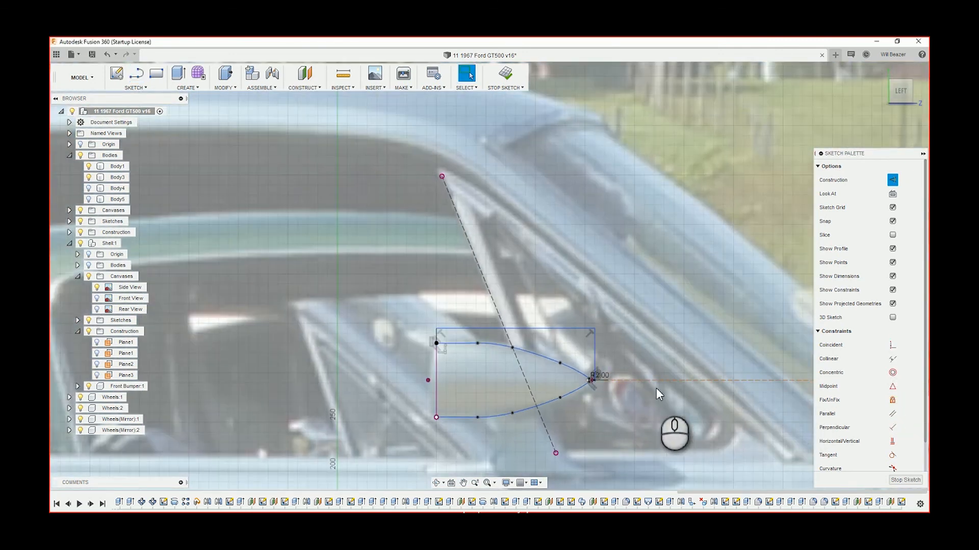
{"action": "scroll", "coordinate": [590, 381], "scroll_direction": "up", "scroll_amount": 5}
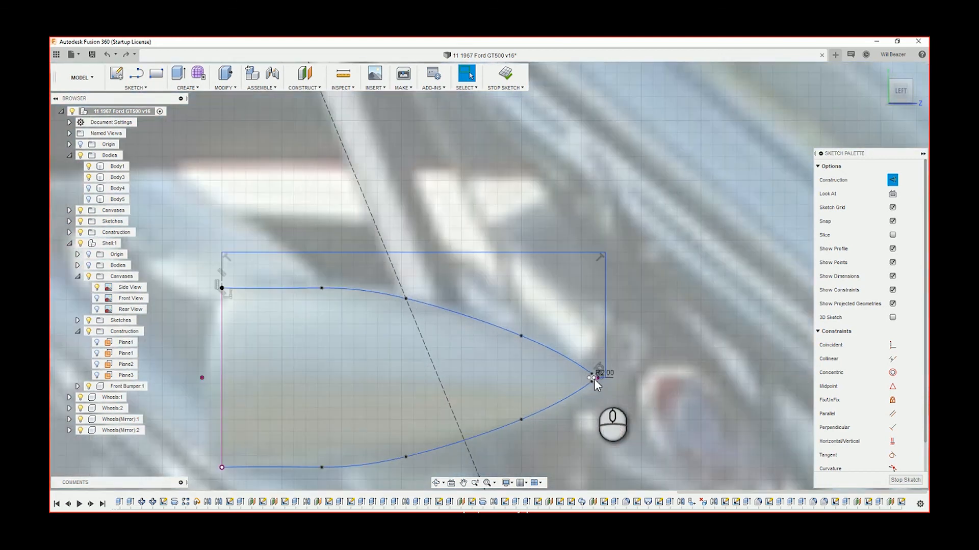
{"action": "key", "text": "l"}
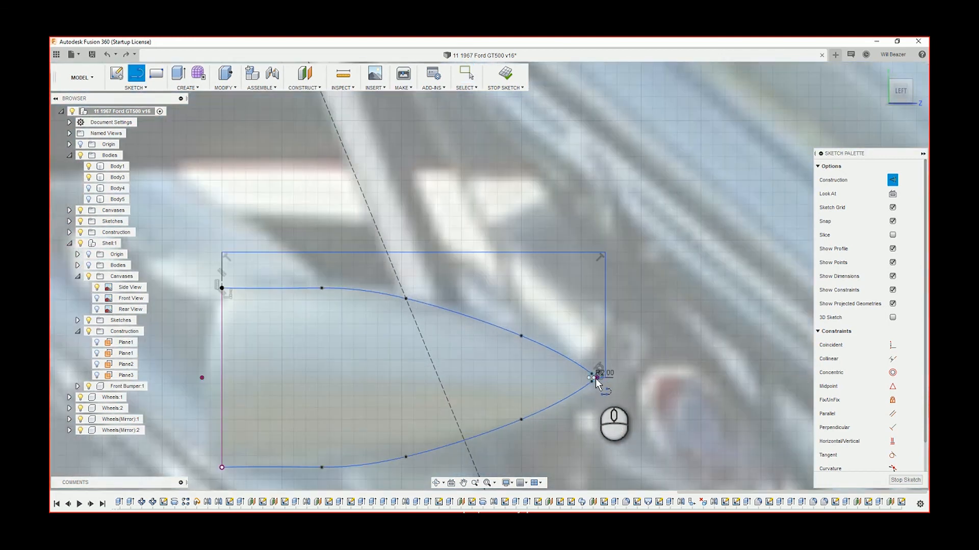
{"action": "left_click", "coordinate": [595, 378]}
{"action": "key", "text": "Escape"}
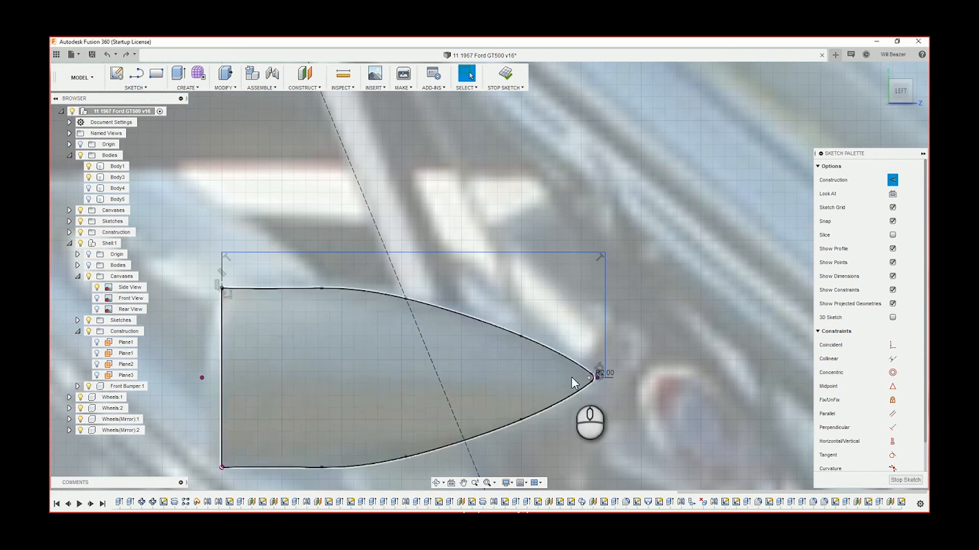
Step: Draw a short horizontal construction line from the centre of the tip's fillet arc back into the profile
{"action": "scroll", "coordinate": [584, 384], "scroll_direction": "up", "scroll_amount": 5}
{"action": "key", "text": "l"}
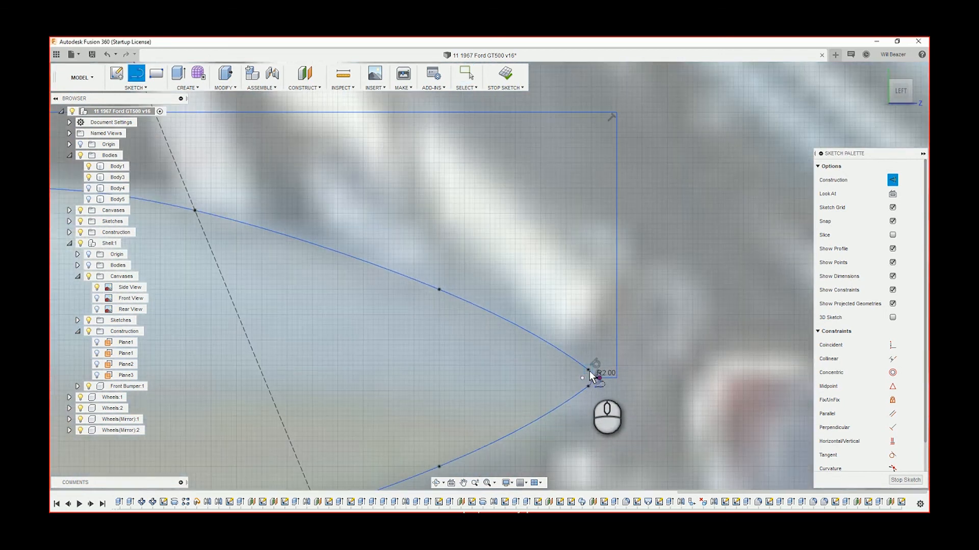
{"action": "left_click", "coordinate": [583, 378]}
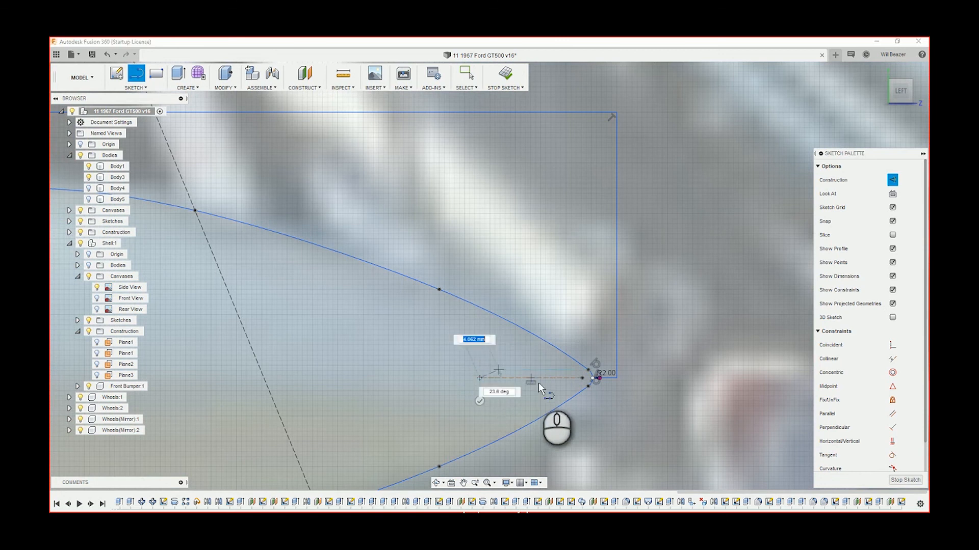
{"action": "scroll", "coordinate": [539, 385], "scroll_direction": "down", "scroll_amount": 4}
{"action": "key", "text": "Escape"}
{"action": "scroll", "coordinate": [542, 412], "scroll_direction": "down", "scroll_amount": 3}
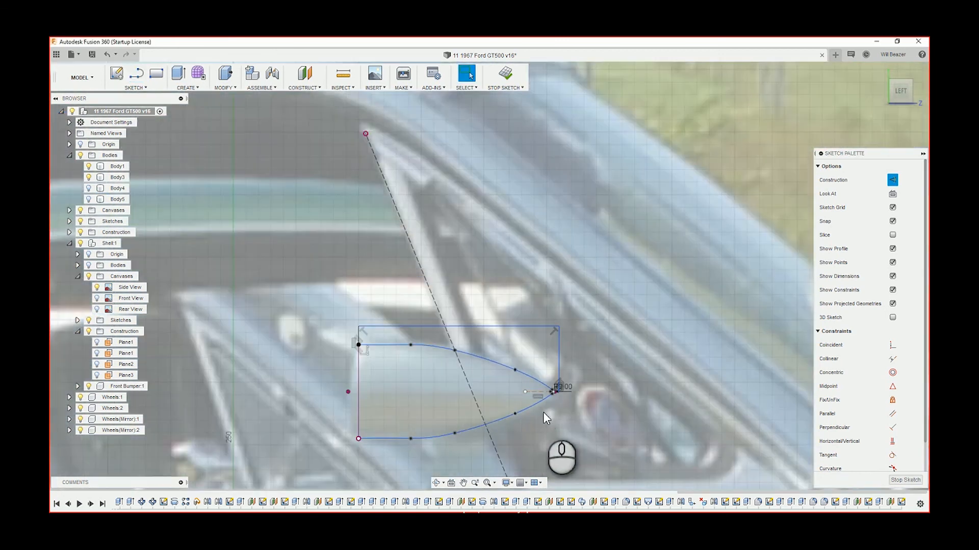
{"action": "scroll", "coordinate": [441, 372], "scroll_direction": "down", "scroll_amount": 3}
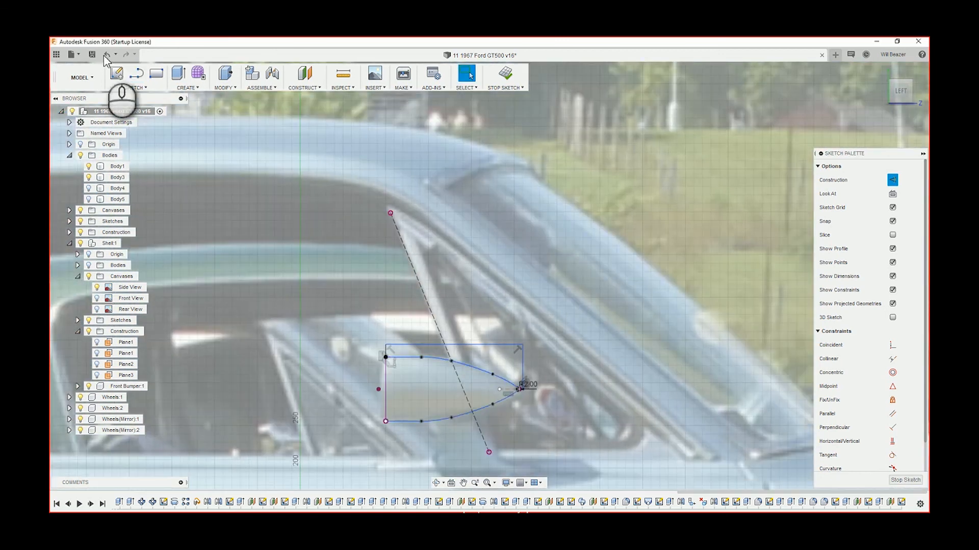
{"action": "left_click", "coordinate": [494, 404]}
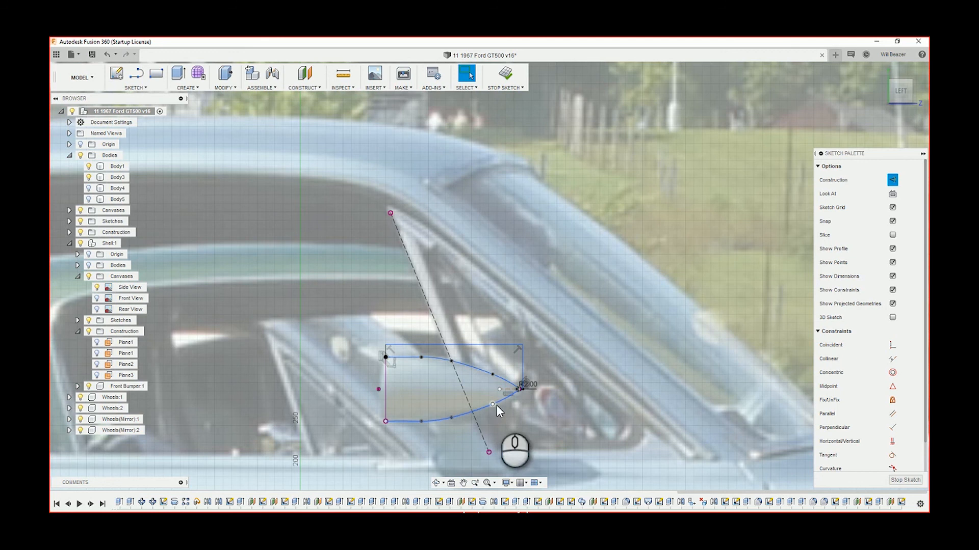
{"action": "left_click", "coordinate": [177, 88]}
{"action": "scroll", "coordinate": [266, 161], "scroll_direction": "down", "scroll_amount": 3}
{"action": "scroll", "coordinate": [502, 301], "scroll_direction": "down", "scroll_amount": 3}
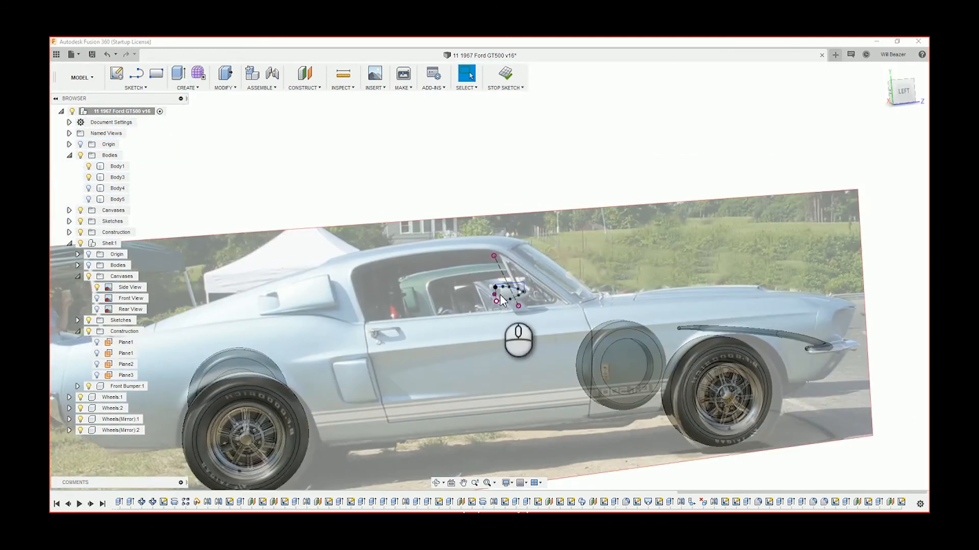
{"action": "scroll", "coordinate": [516, 294], "scroll_direction": "up", "scroll_amount": 3}
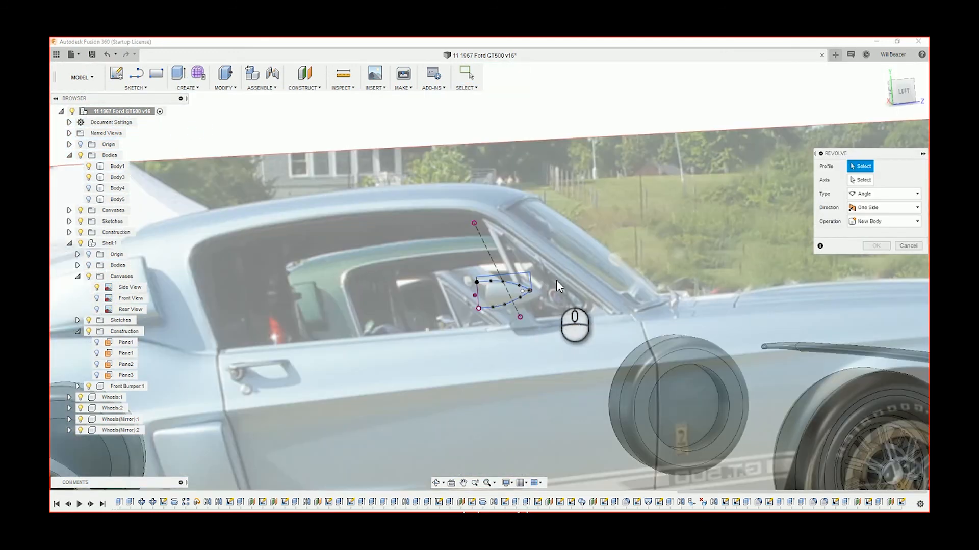
{"action": "left_click", "coordinate": [90, 200]}
{"action": "scroll", "coordinate": [559, 326], "scroll_direction": "up", "scroll_amount": 5}
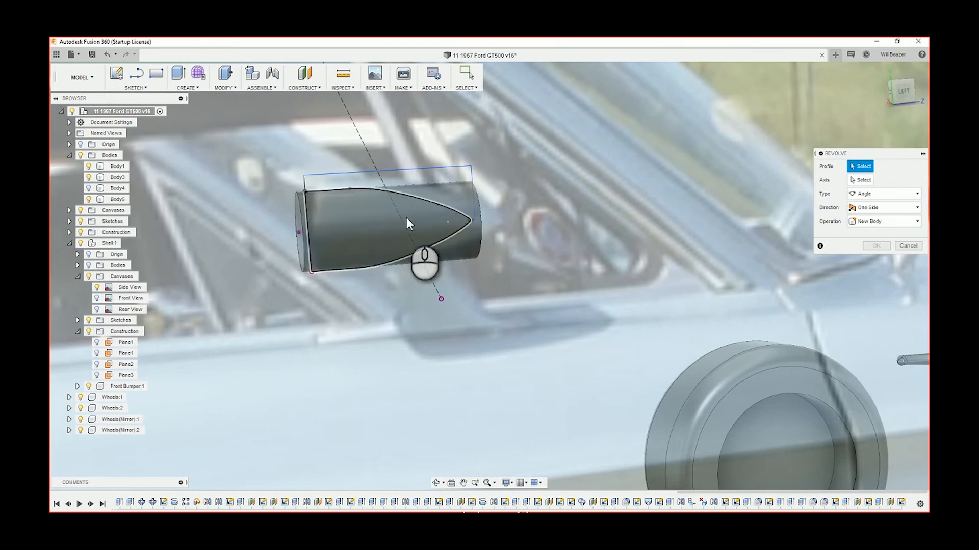
{"action": "scroll", "coordinate": [459, 212], "scroll_direction": "up", "scroll_amount": 6}
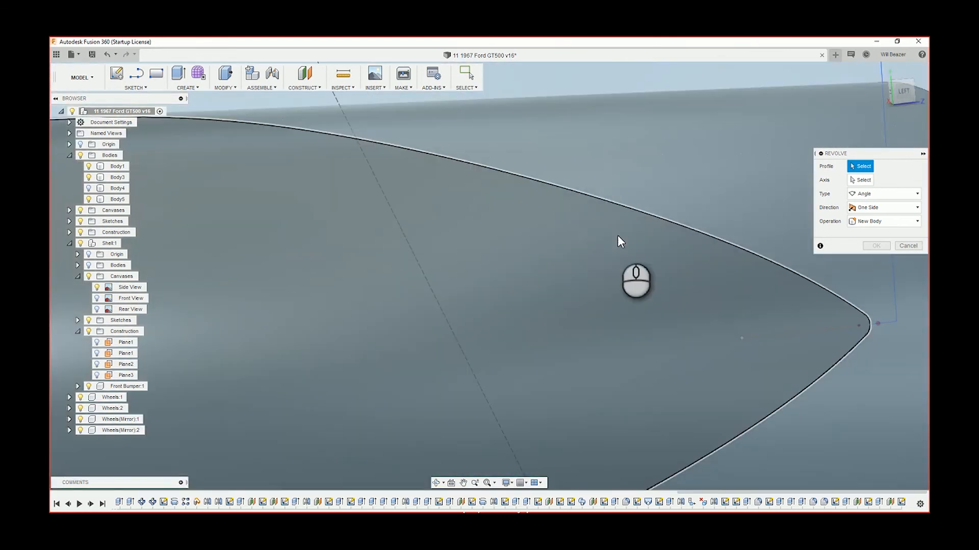
{"action": "scroll", "coordinate": [617, 237], "scroll_direction": "down", "scroll_amount": 5}
{"action": "left_click", "coordinate": [914, 247]}
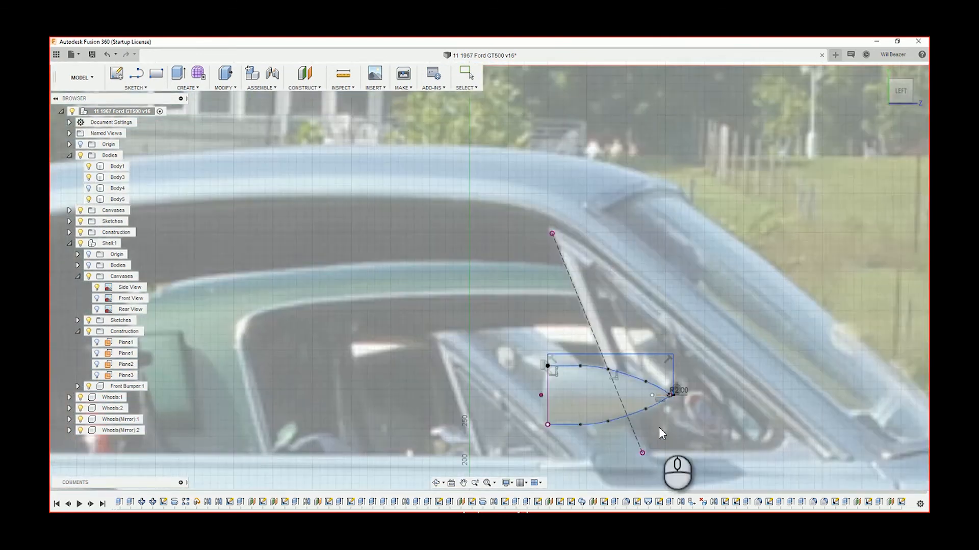
{"action": "scroll", "coordinate": [668, 407], "scroll_direction": "up", "scroll_amount": 3}
{"action": "scroll", "coordinate": [684, 375], "scroll_direction": "up", "scroll_amount": 5}
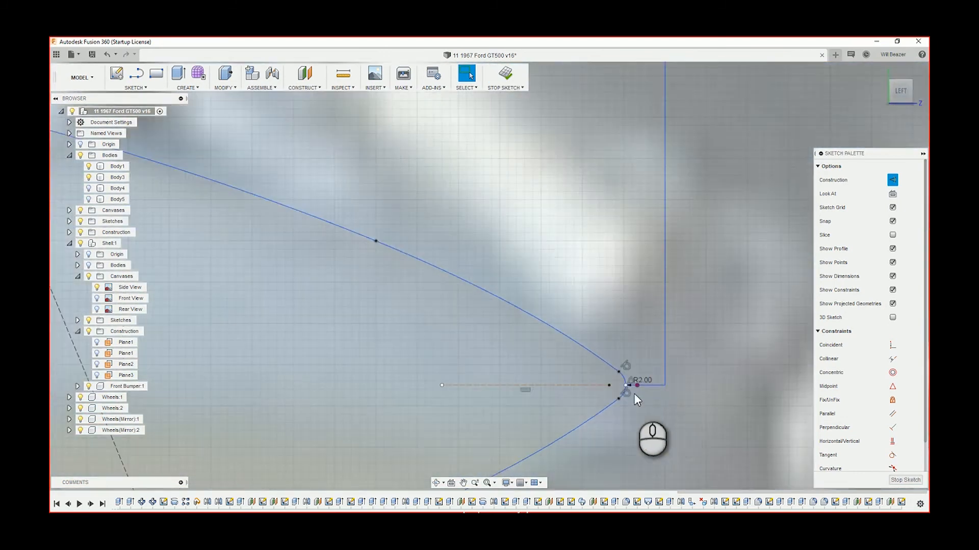
{"action": "scroll", "coordinate": [618, 381], "scroll_direction": "down", "scroll_amount": 5}
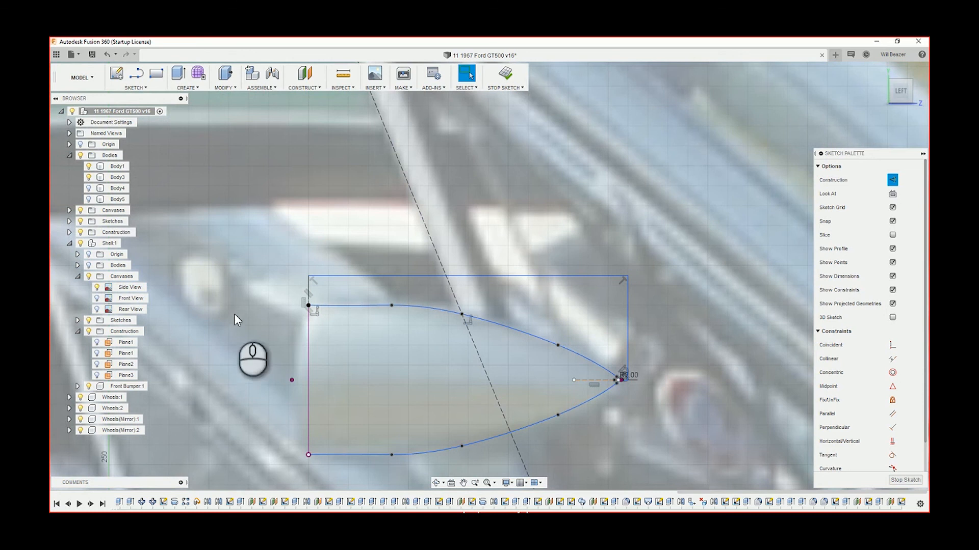
Step: Join the outline's rear vertical line to the upper rear endpoint of the mirror's profile curve
{"action": "scroll", "coordinate": [309, 288], "scroll_direction": "up", "scroll_amount": 8}
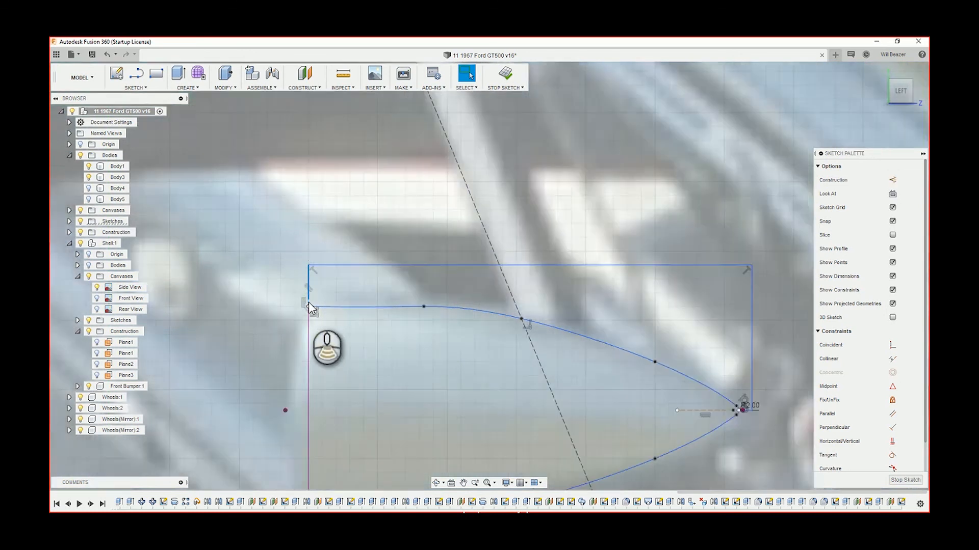
{"action": "left_click", "coordinate": [309, 306]}
{"action": "left_click_drag", "start_coordinate": [308, 306], "coordinate": [308, 321]}
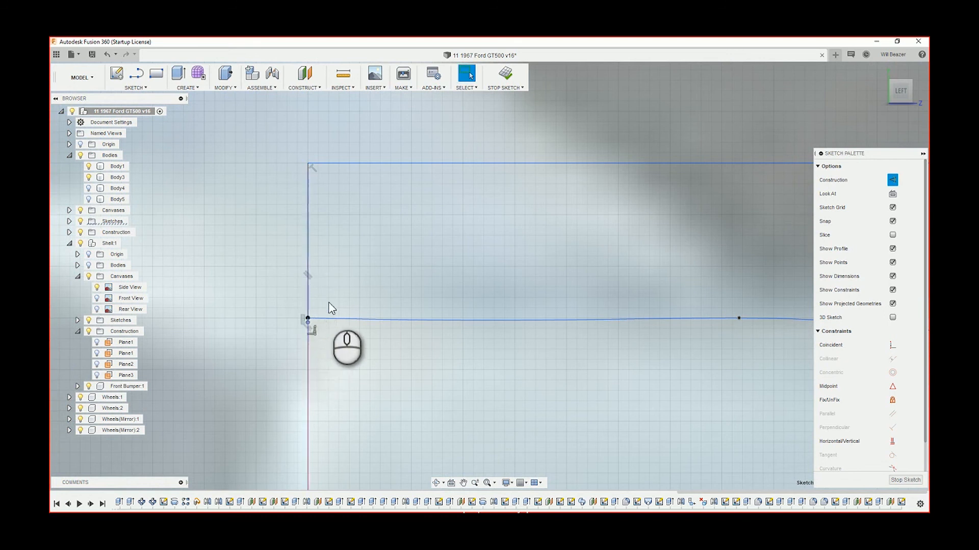
Step: Trim away the lower half of the mirror profile, including the tip arc's lower part, and finish the sketch
{"action": "scroll", "coordinate": [336, 294], "scroll_direction": "down", "scroll_amount": 3}
{"action": "scroll", "coordinate": [335, 294], "scroll_direction": "down", "scroll_amount": 3}
{"action": "scroll", "coordinate": [586, 380], "scroll_direction": "up", "scroll_amount": 3}
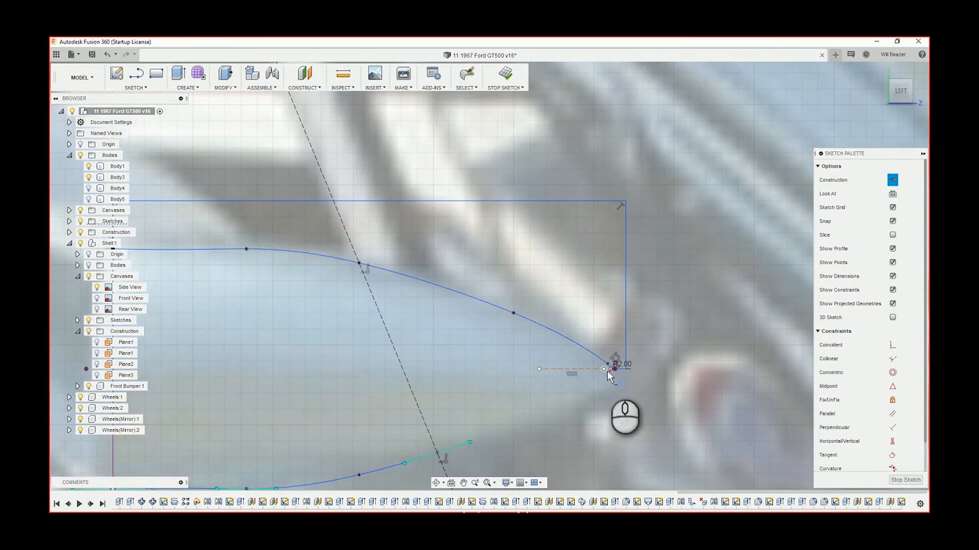
{"action": "scroll", "coordinate": [608, 375], "scroll_direction": "up", "scroll_amount": 3}
{"action": "left_click", "coordinate": [607, 377]}
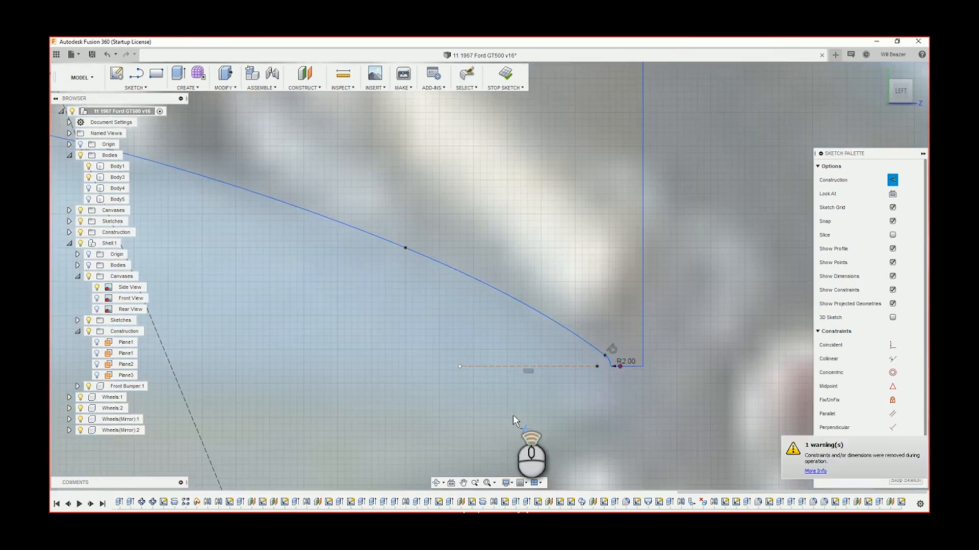
{"action": "scroll", "coordinate": [513, 415], "scroll_direction": "down", "scroll_amount": 4}
{"action": "middle_click_drag", "start_coordinate": [466, 433], "coordinate": [488, 371]}
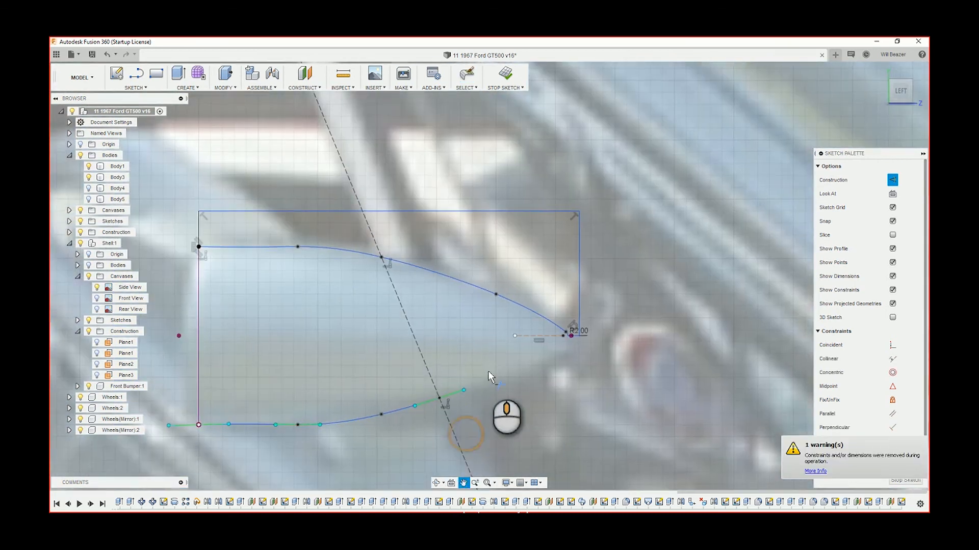
{"action": "left_click", "coordinate": [452, 393]}
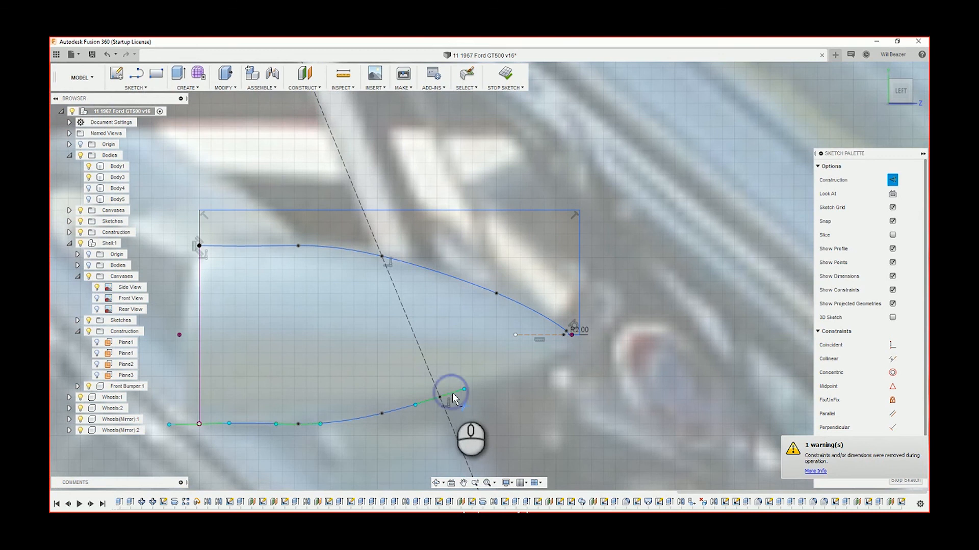
{"action": "left_click", "coordinate": [390, 413]}
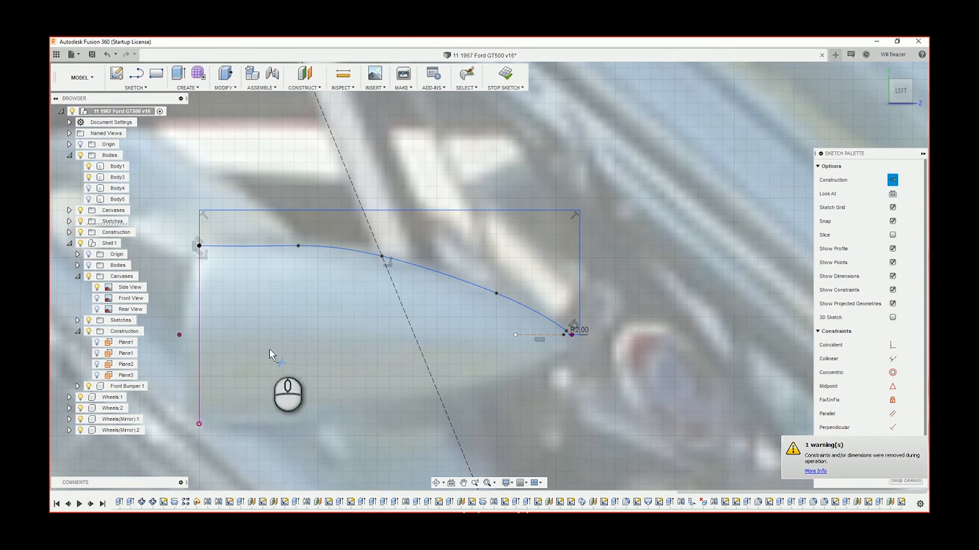
{"action": "scroll", "coordinate": [270, 348], "scroll_direction": "down", "scroll_amount": 3}
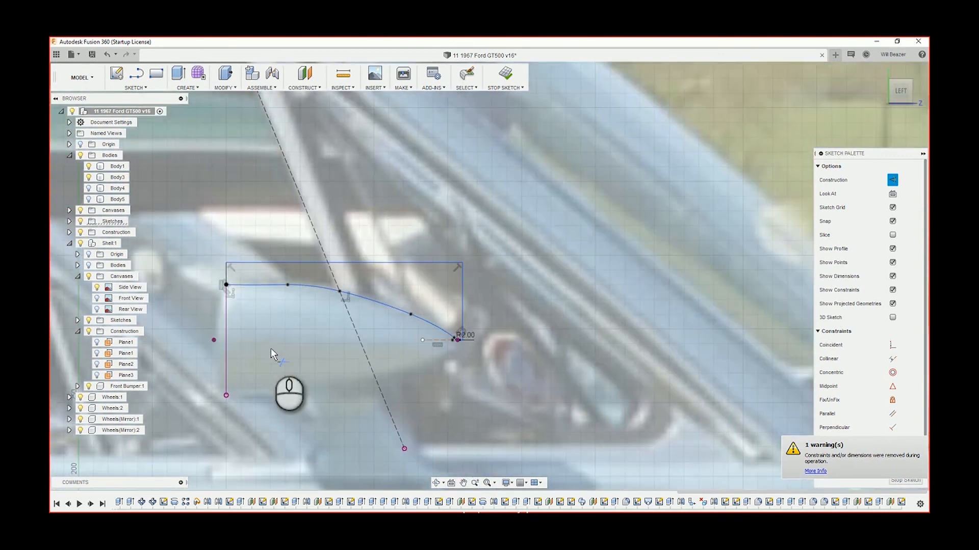
{"action": "left_click", "coordinate": [510, 76]}
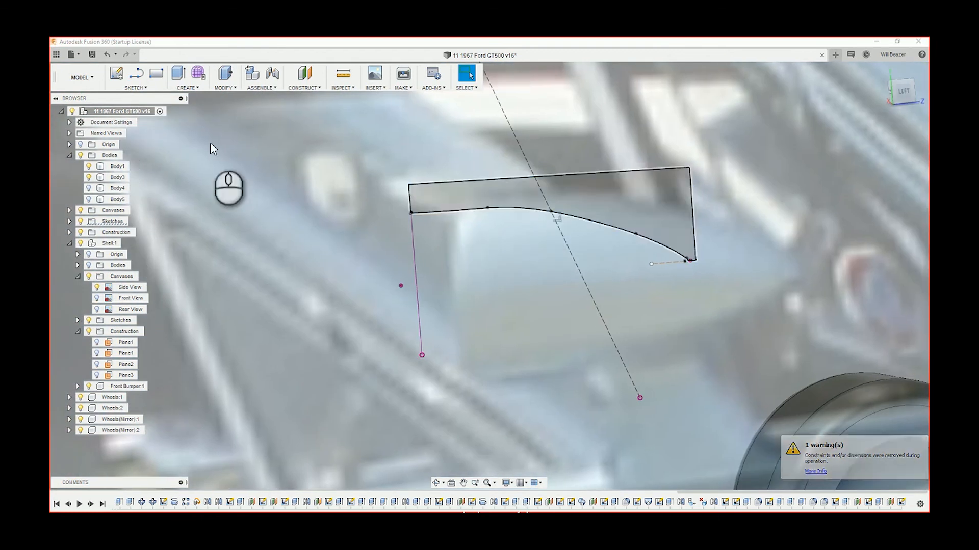
Step: Try to revolve the area between the upper profile curve and the outline 360 degrees about the short horizontal centreline
{"action": "left_click", "coordinate": [187, 88]}
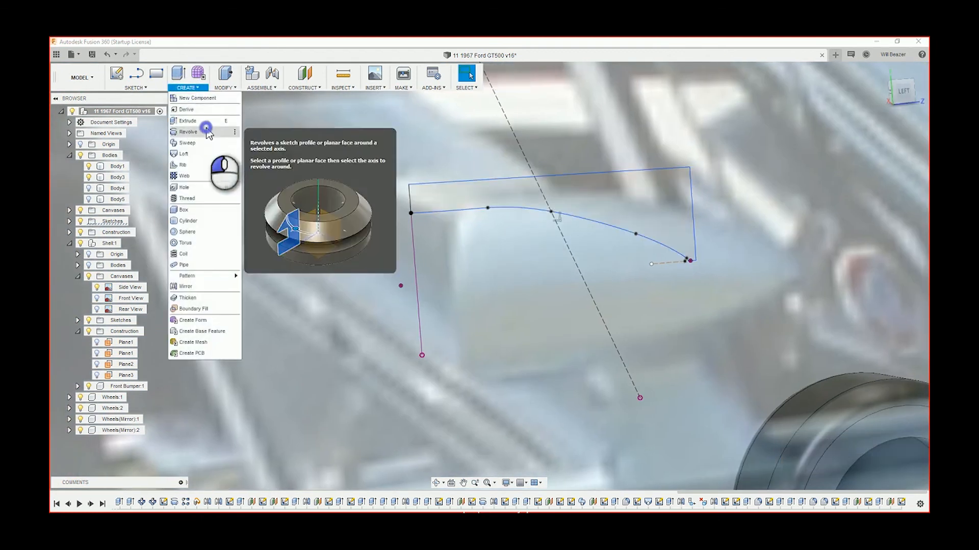
{"action": "left_click", "coordinate": [209, 132]}
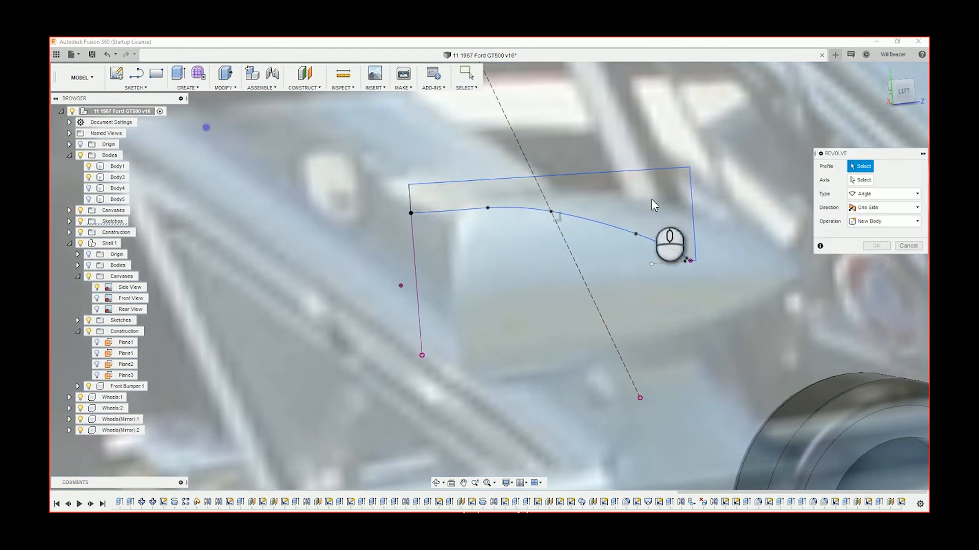
{"action": "left_click", "coordinate": [595, 200]}
{"action": "scroll", "coordinate": [588, 259], "scroll_direction": "down", "scroll_amount": 5}
{"action": "left_click", "coordinate": [861, 180]}
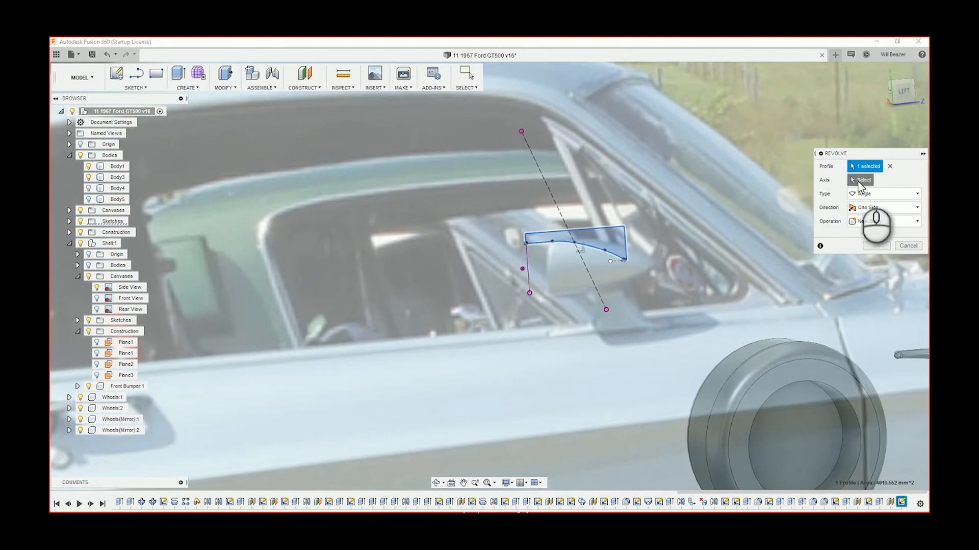
{"action": "left_click", "coordinate": [614, 263]}
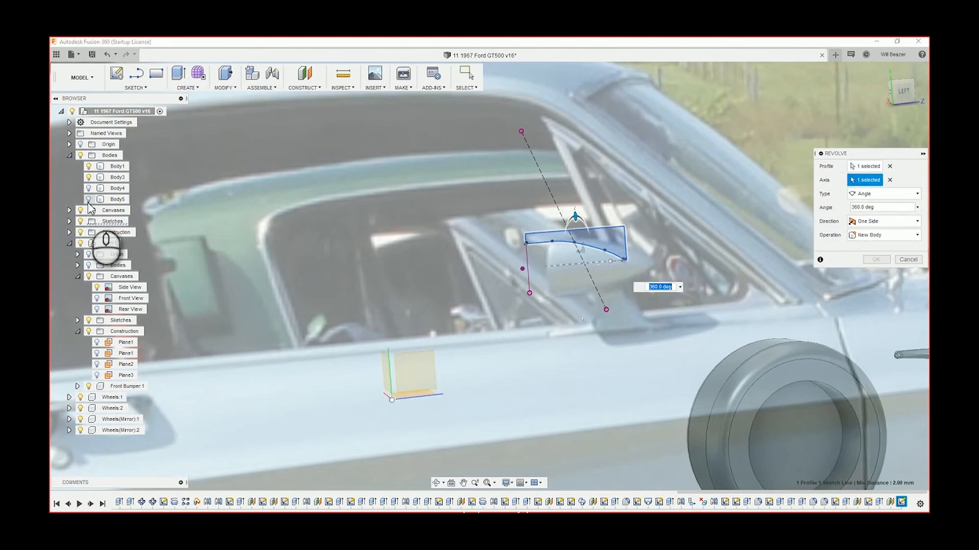
{"action": "mouse_move", "coordinate": [736, 247]}
{"action": "middle_mouse_down", "text": "shift"}
{"action": "mouse_move", "coordinate": [675, 227]}
{"action": "mouse_move", "coordinate": [710, 219]}
{"action": "mouse_move", "coordinate": [745, 231]}
{"action": "middle_mouse_up", "text": "shift"}
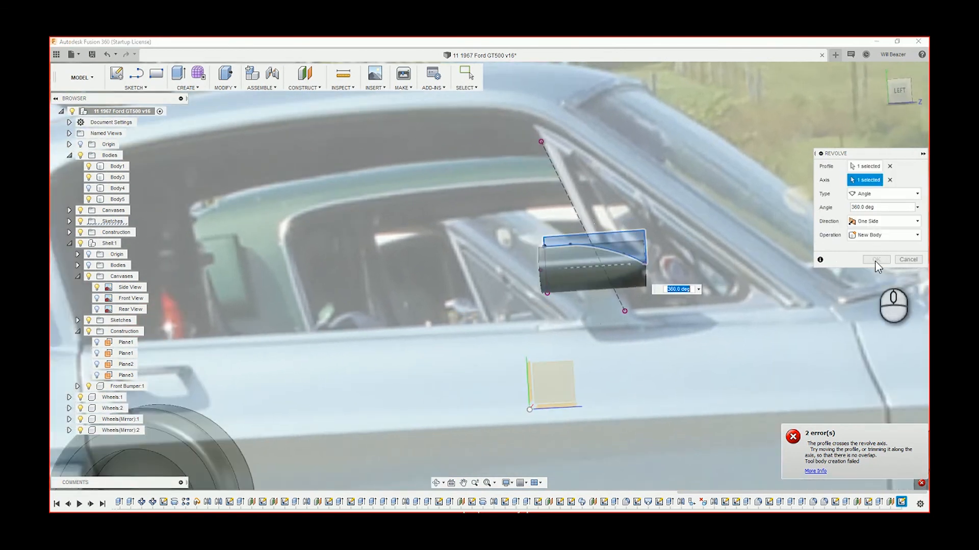
Step: Finish the sketch and cut the mirror cylinder to a pointed shape by revolving the area above the profile 360 degrees about its centreline
{"action": "scroll", "coordinate": [646, 259], "scroll_direction": "up", "scroll_amount": 3}
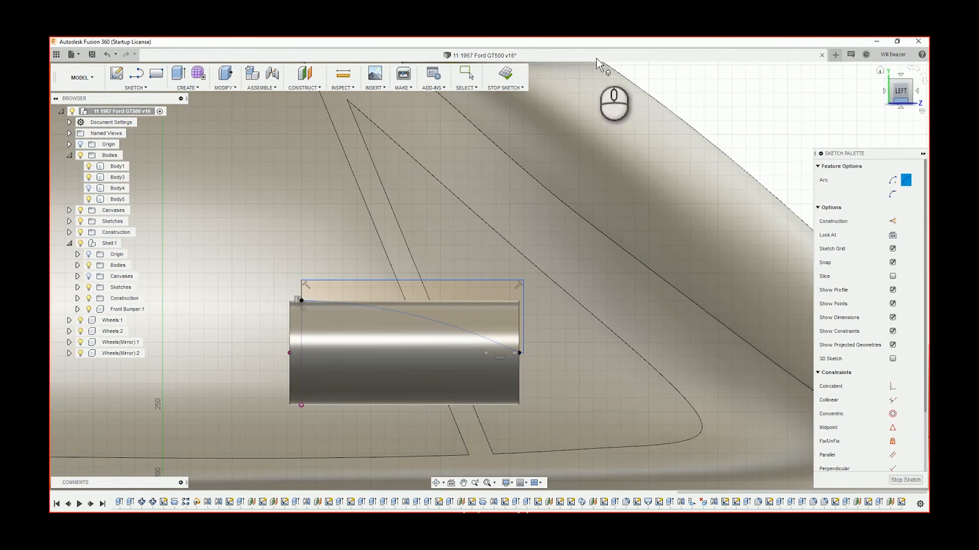
{"action": "left_click", "coordinate": [506, 74]}
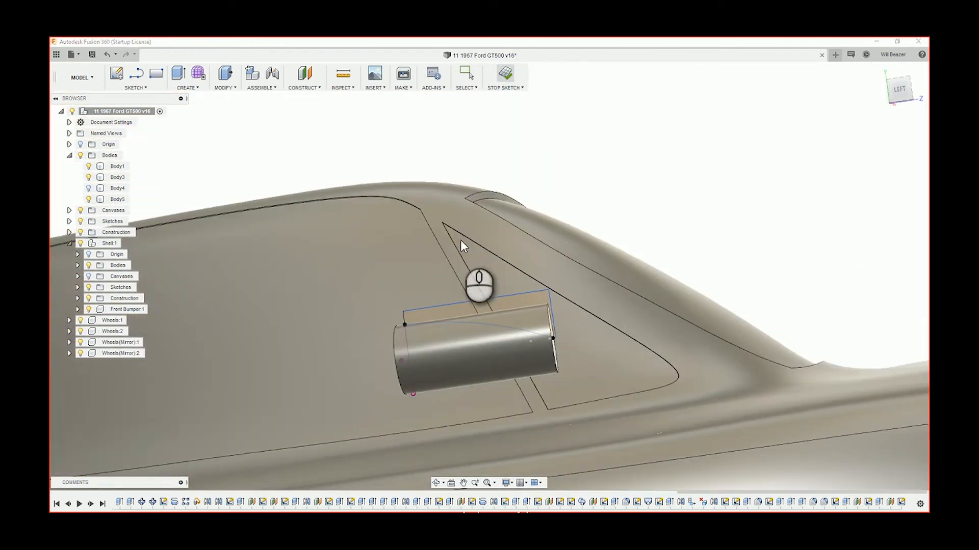
{"action": "left_click", "coordinate": [188, 87]}
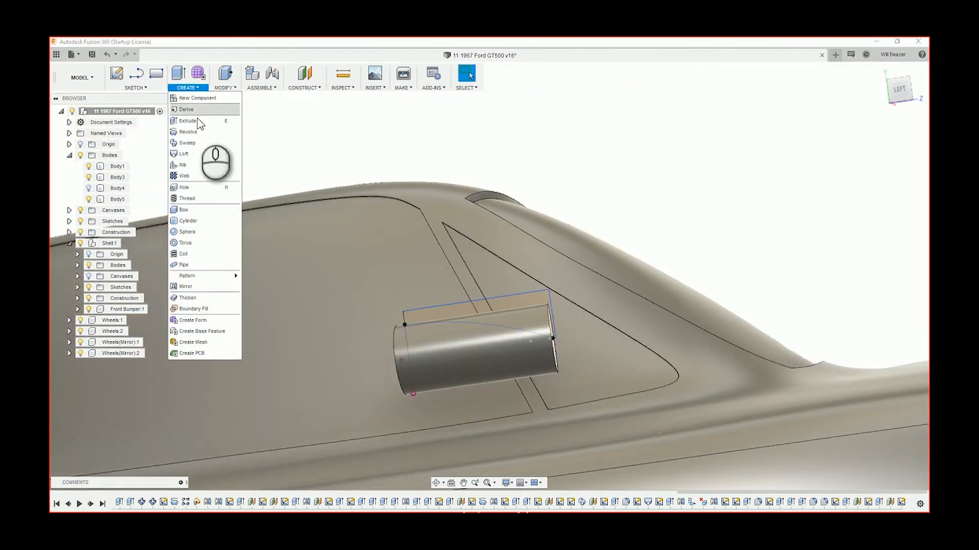
{"action": "left_click", "coordinate": [196, 132]}
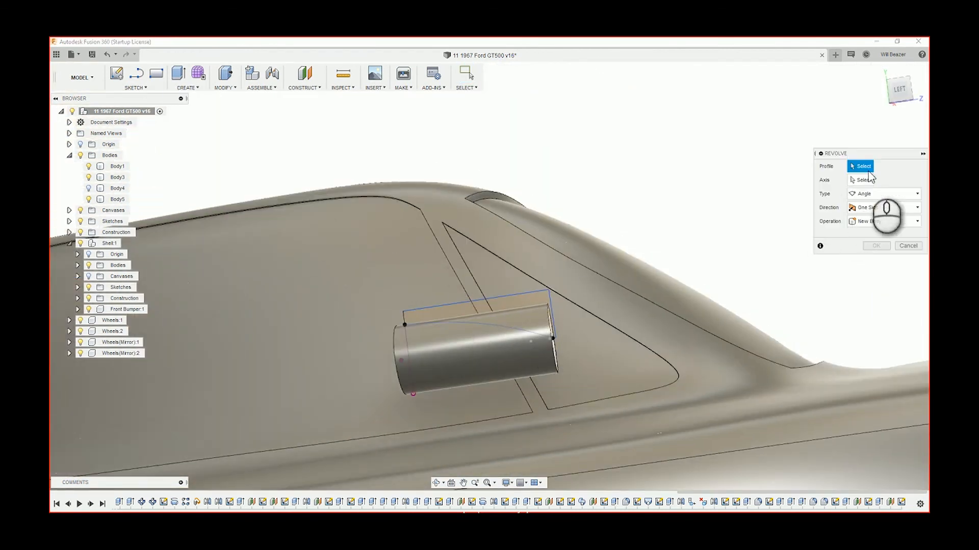
{"action": "left_click", "coordinate": [506, 307]}
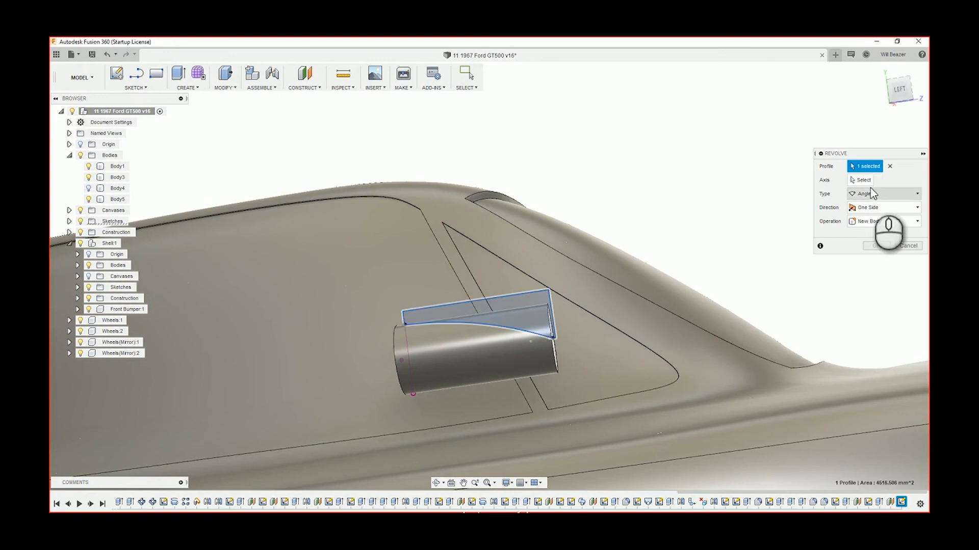
{"action": "left_click", "coordinate": [866, 183]}
{"action": "left_click", "coordinate": [506, 360]}
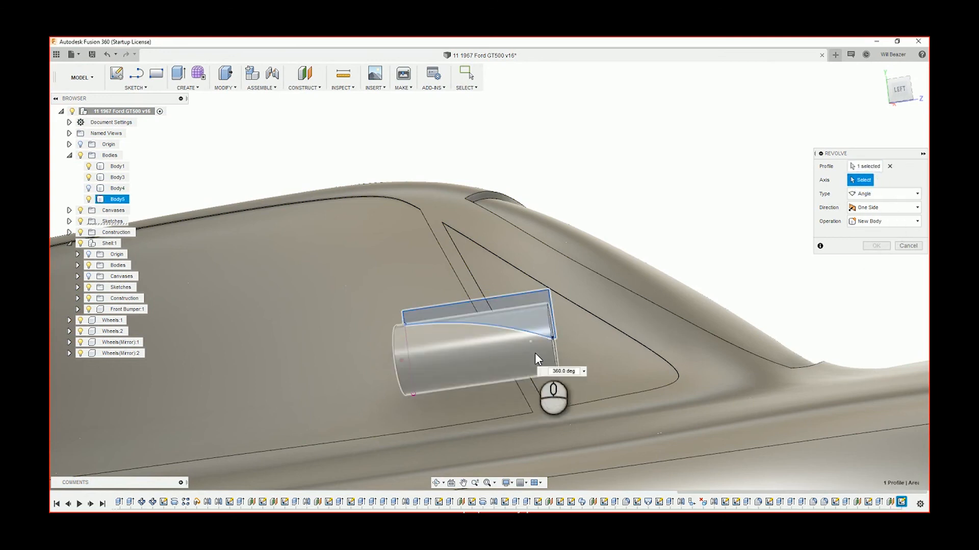
{"action": "left_click", "coordinate": [877, 272]}
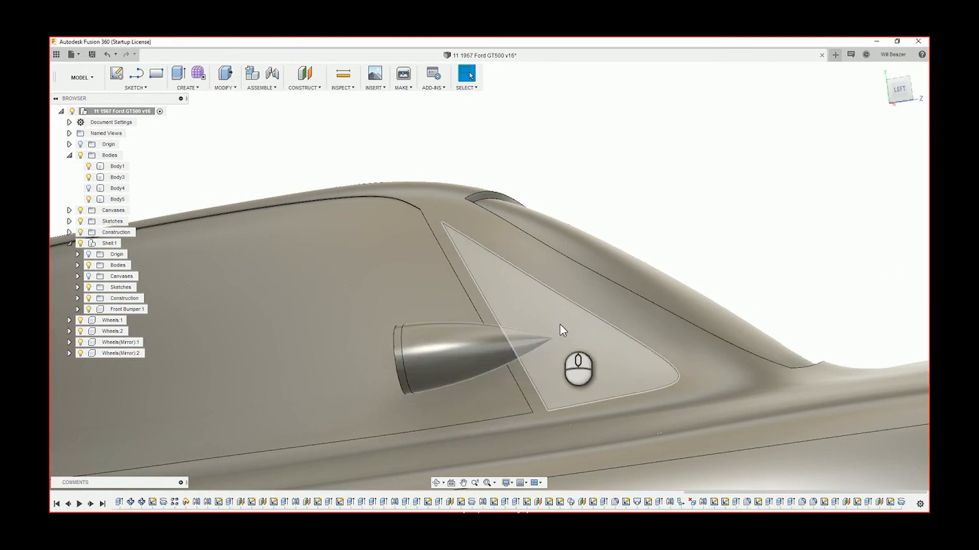
{"action": "scroll", "coordinate": [559, 324], "scroll_direction": "down", "scroll_amount": 3}
{"action": "middle_click_drag", "start_coordinate": [561, 322], "coordinate": [581, 342], "text": "shift"}
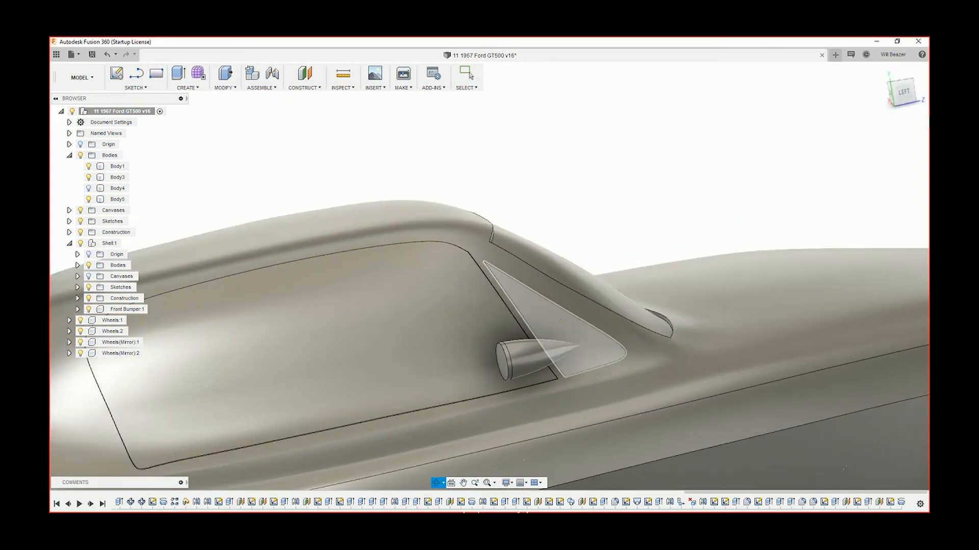
{"action": "left_click", "coordinate": [901, 97]}
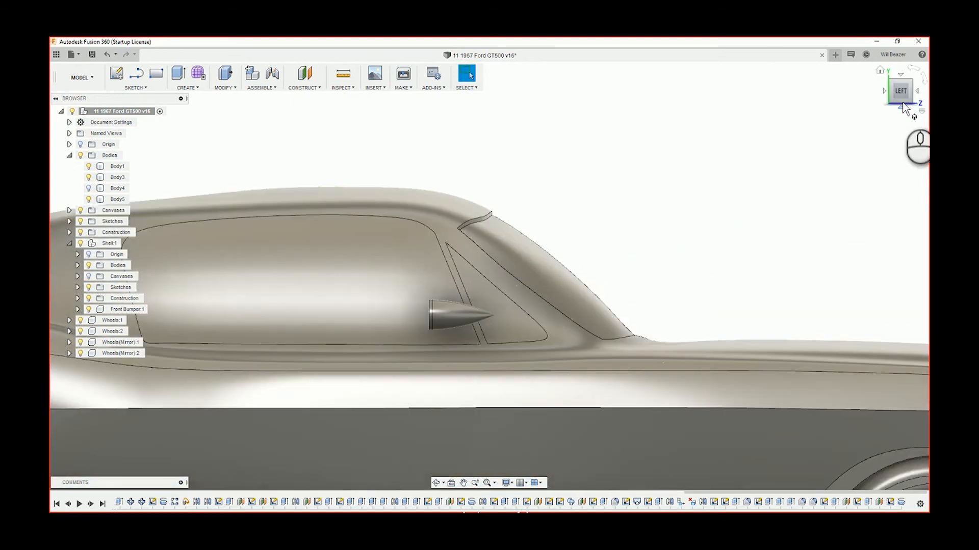
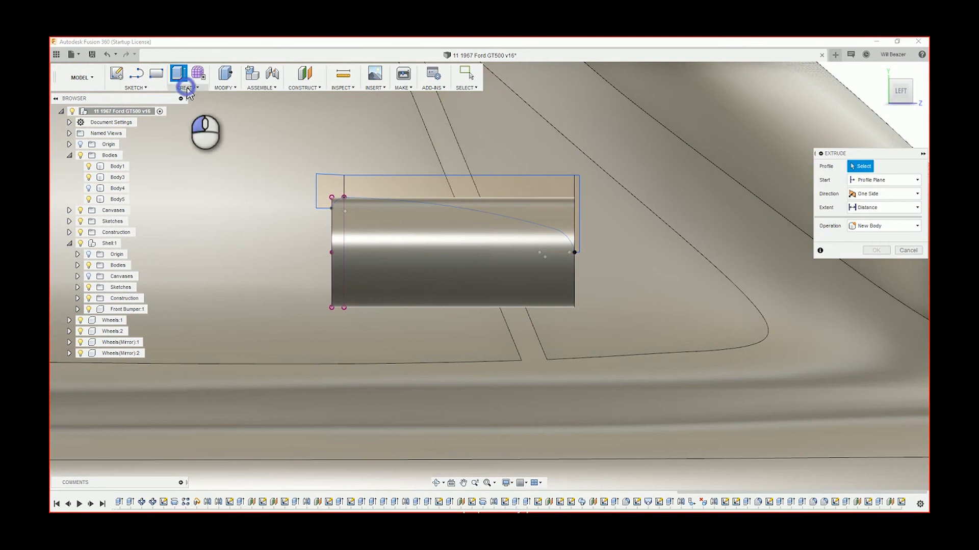
Step: Revolve the rear corner area and the area above the blunt-tipped profile 360 degrees about the mirror's centreline as a cut
{"action": "left_click", "coordinate": [186, 88]}
{"action": "left_click", "coordinate": [199, 132]}
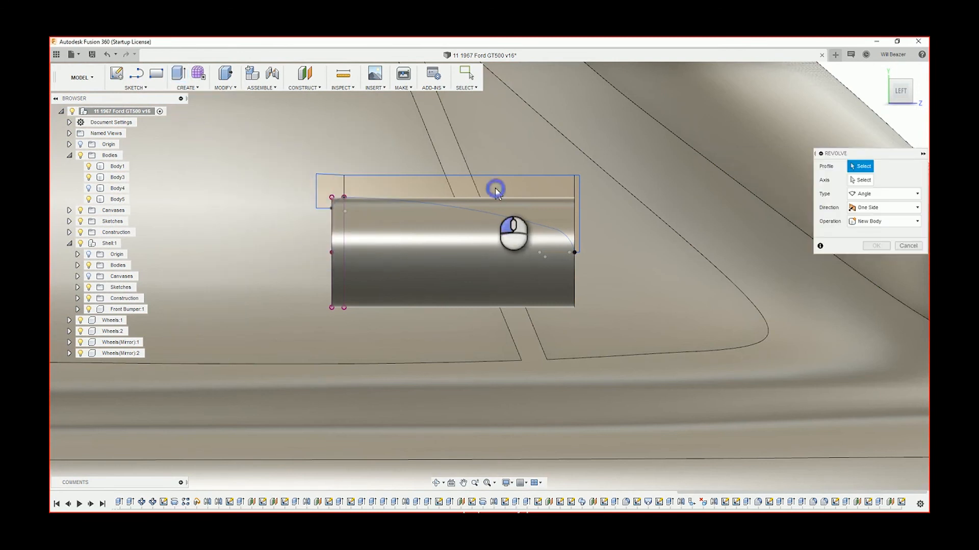
{"action": "left_click", "coordinate": [332, 186]}
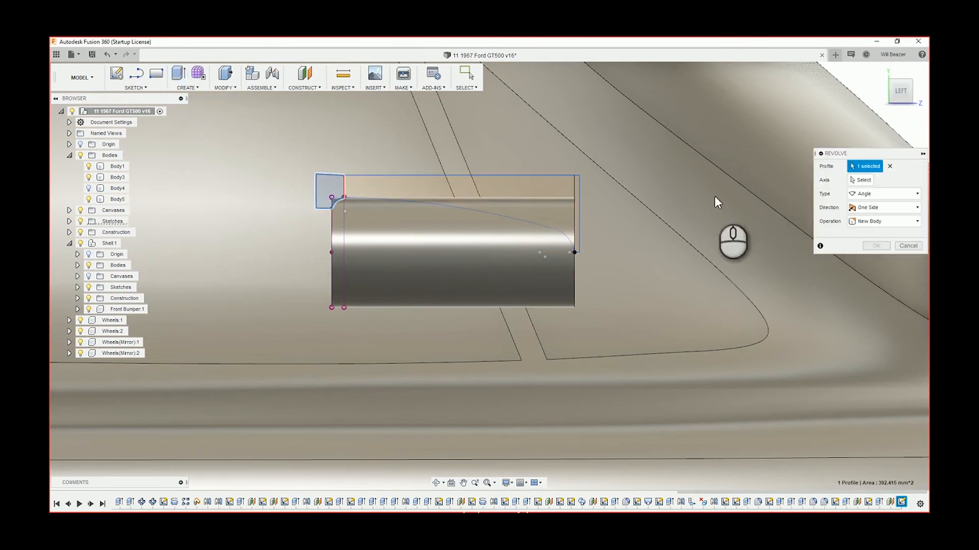
{"action": "left_click", "coordinate": [476, 199]}
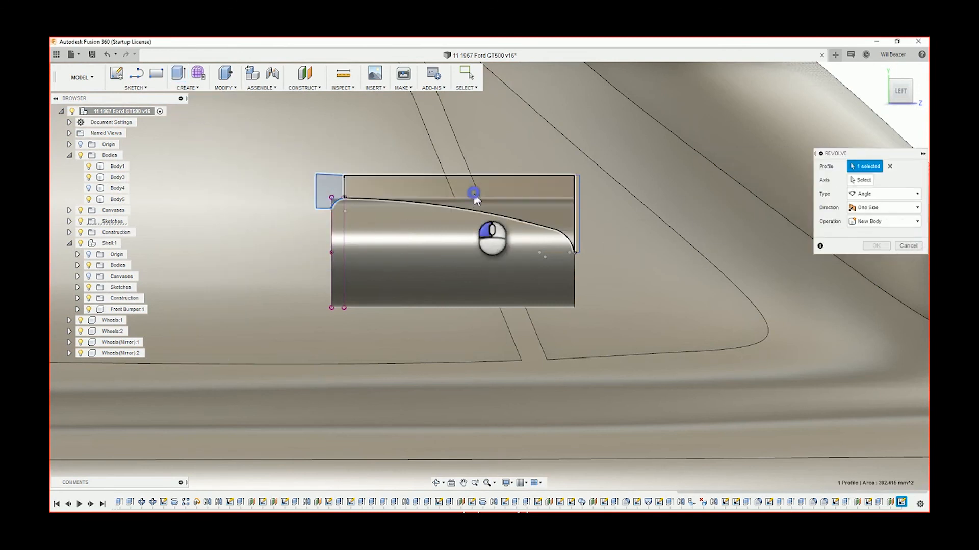
{"action": "left_click", "coordinate": [861, 179]}
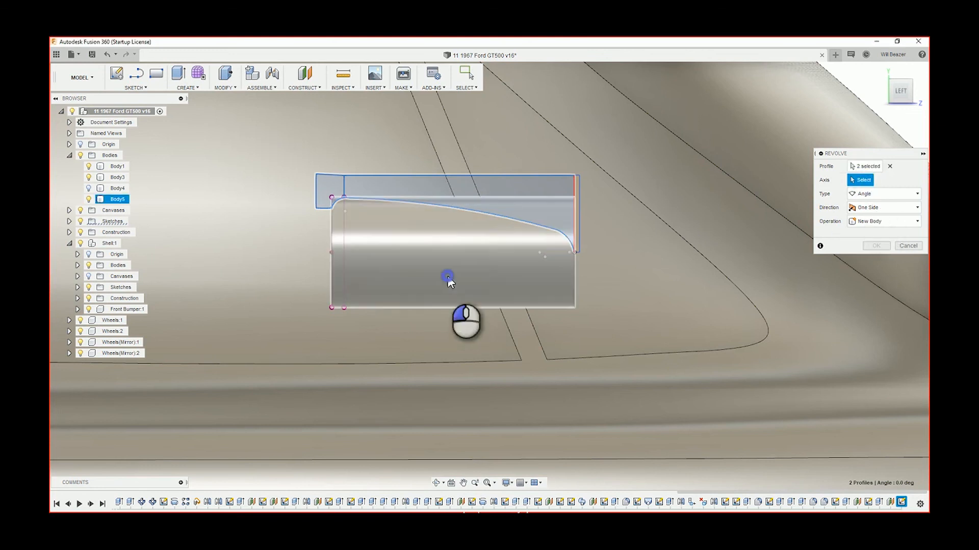
{"action": "left_click", "coordinate": [496, 288]}
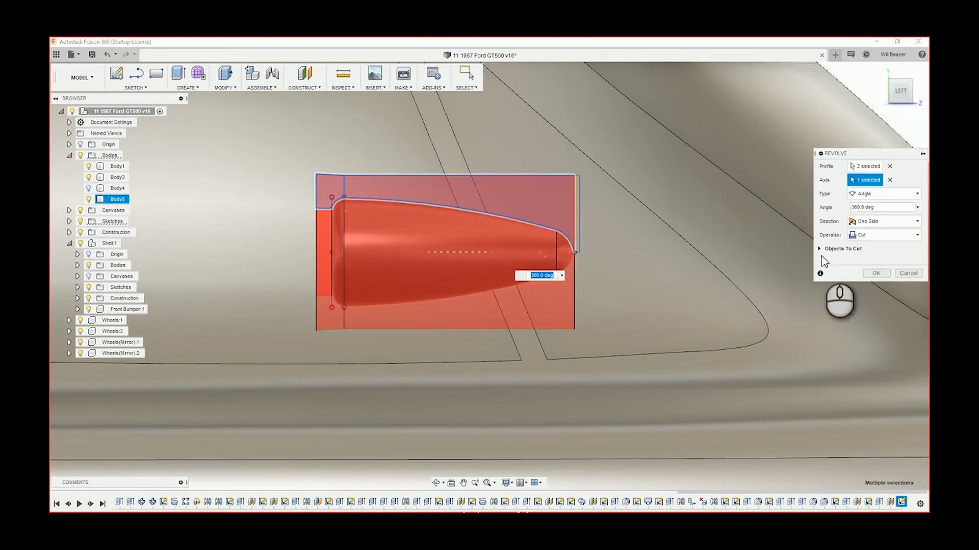
{"action": "left_click", "coordinate": [876, 272]}
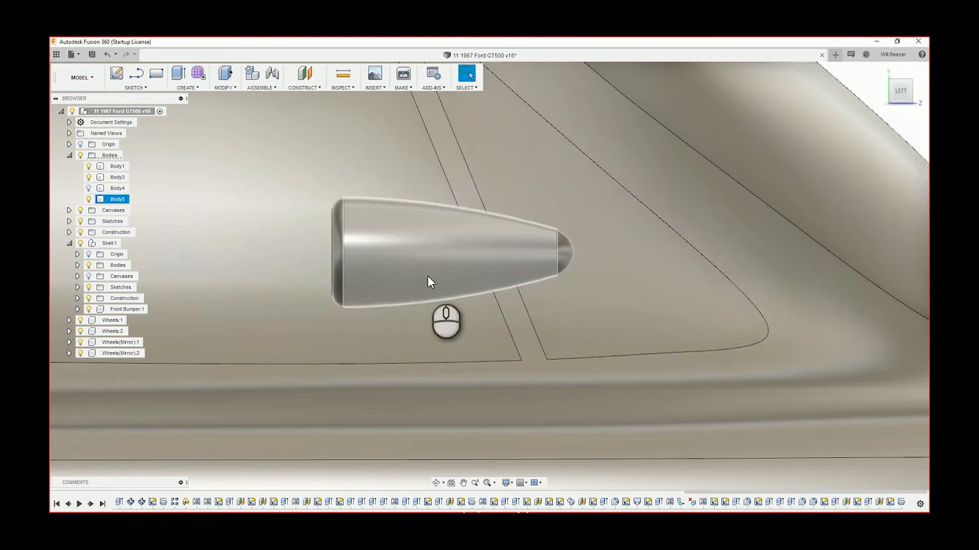
{"action": "scroll", "coordinate": [426, 274], "scroll_direction": "down", "scroll_amount": 5}
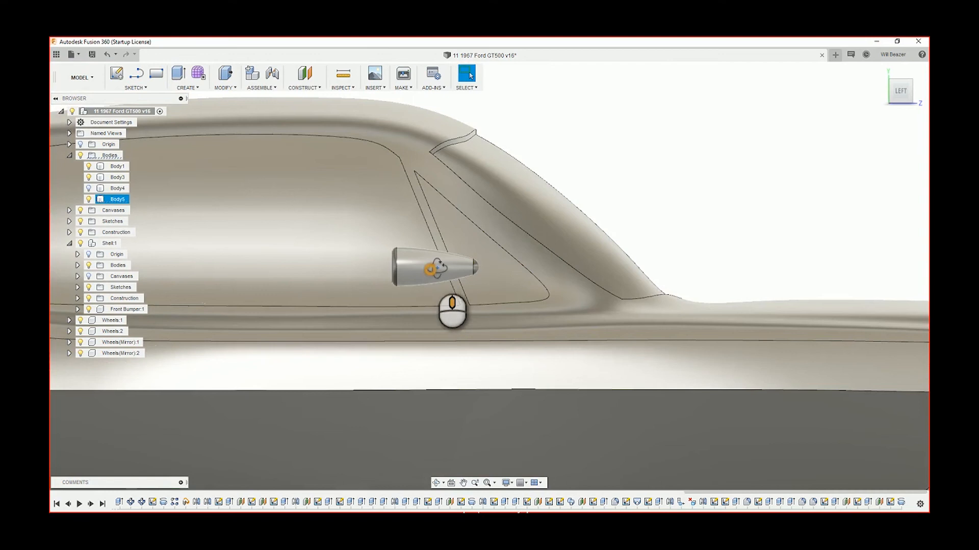
{"action": "mouse_move", "coordinate": [437, 268]}
{"action": "middle_mouse_down", "text": "shift"}
{"action": "mouse_move", "coordinate": [458, 266]}
{"action": "mouse_move", "coordinate": [451, 278]}
{"action": "middle_mouse_up", "text": "shift"}
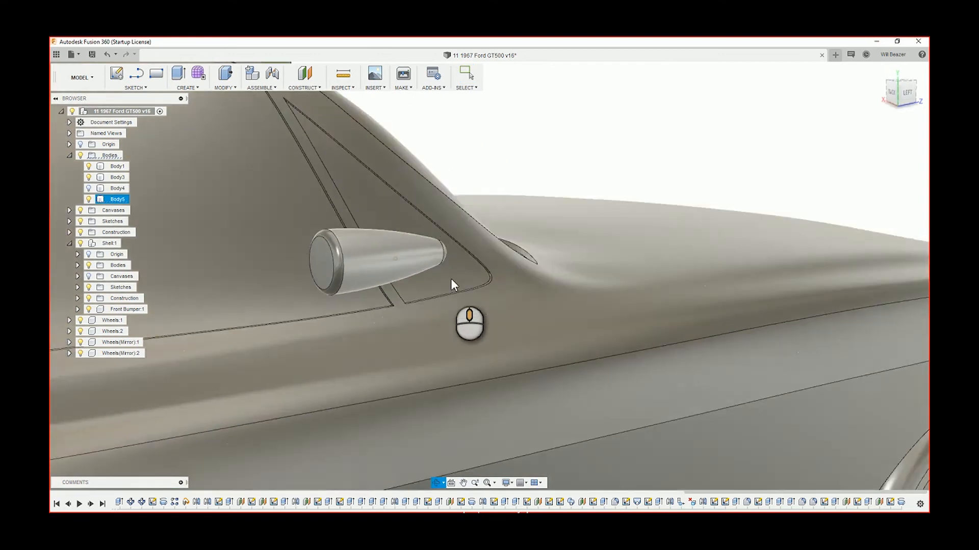
{"action": "scroll", "coordinate": [460, 277], "scroll_direction": "up", "scroll_amount": 5}
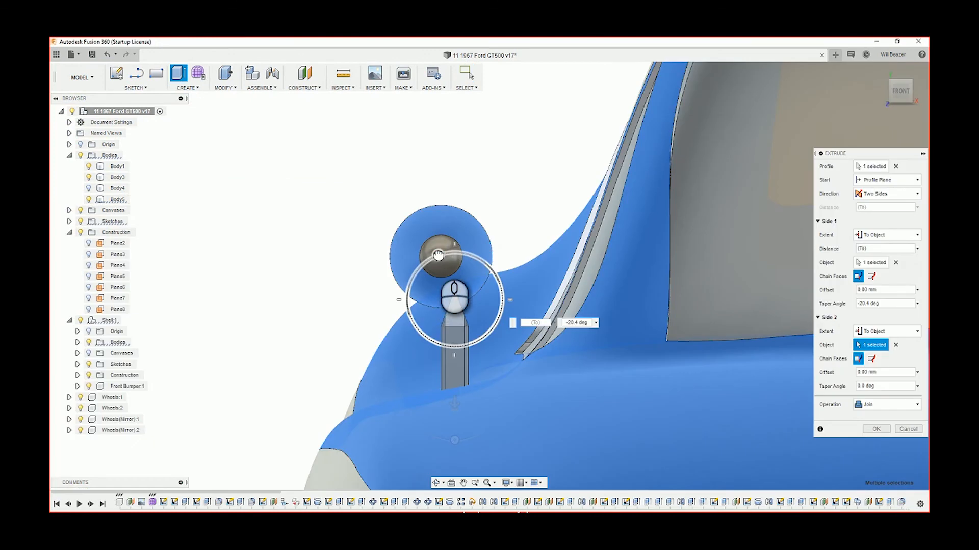
Step: Extrude the stem profile on two sides up to the mirror housing and the car body with a 0-degree taper, joining them
{"action": "left_click_drag", "start_coordinate": [438, 255], "coordinate": [454, 254]}
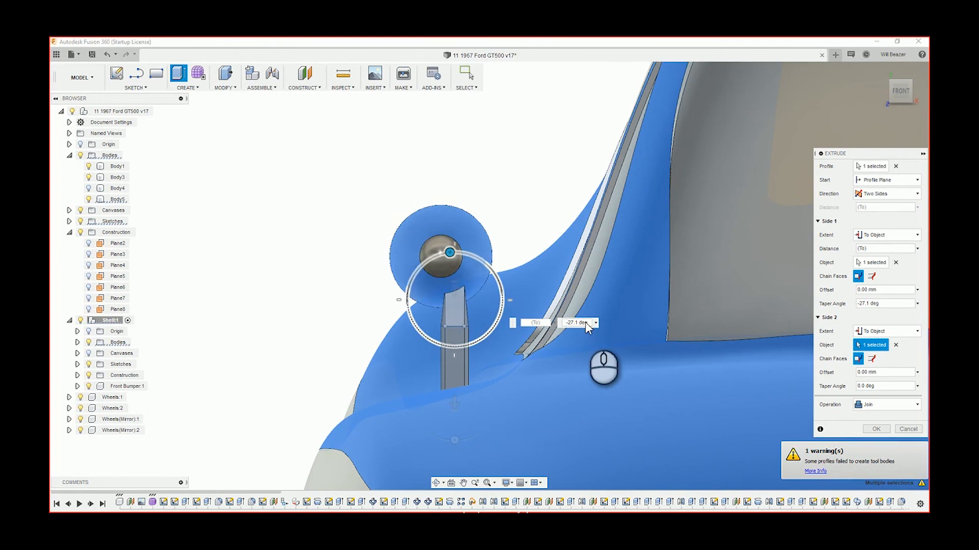
{"action": "type", "text": "0"}
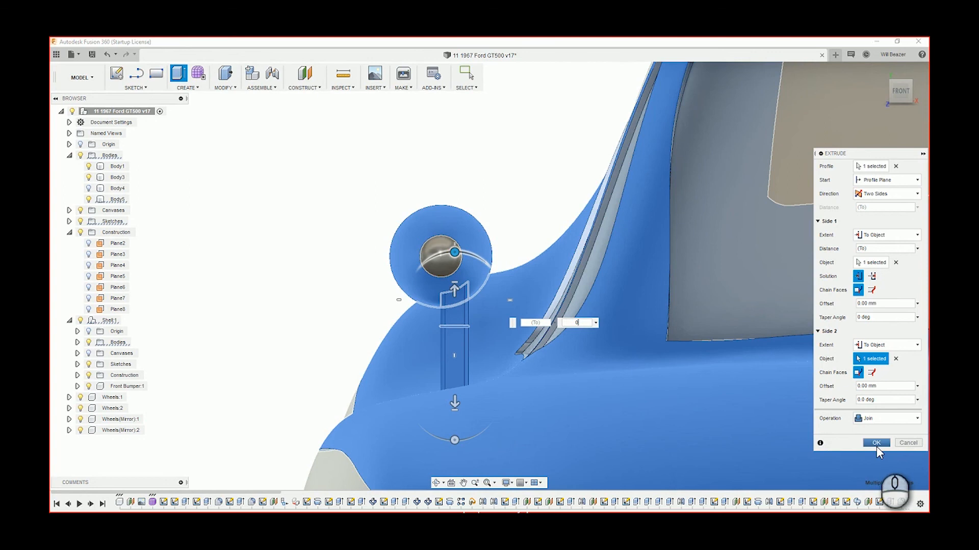
{"action": "left_click", "coordinate": [876, 443]}
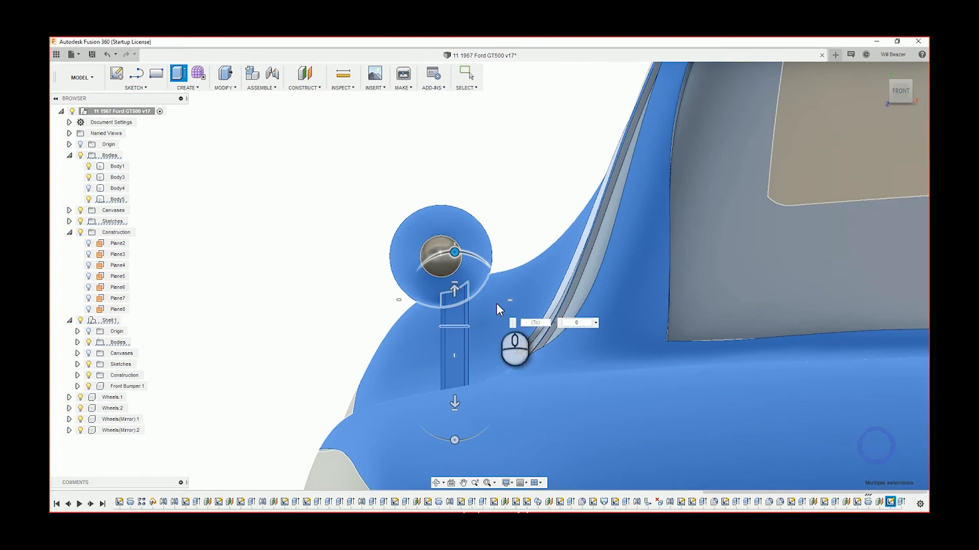
Step: Mirror the side mirror's three features across the car's lengthwise centre plane to the opposite side, using the Adjust compute option
{"action": "middle_click_drag", "start_coordinate": [456, 246], "coordinate": [399, 262], "text": "shift"}
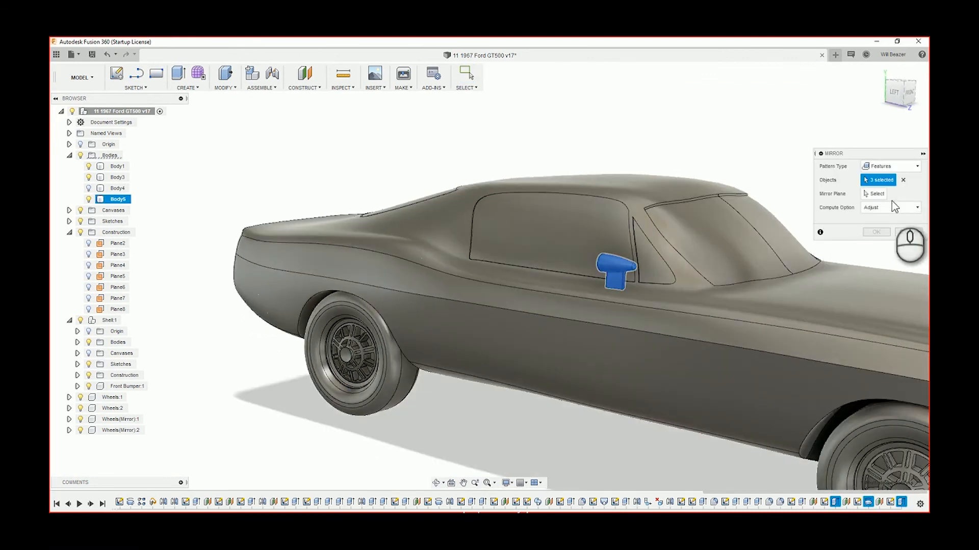
{"action": "left_click", "coordinate": [880, 197]}
{"action": "left_click", "coordinate": [686, 282]}
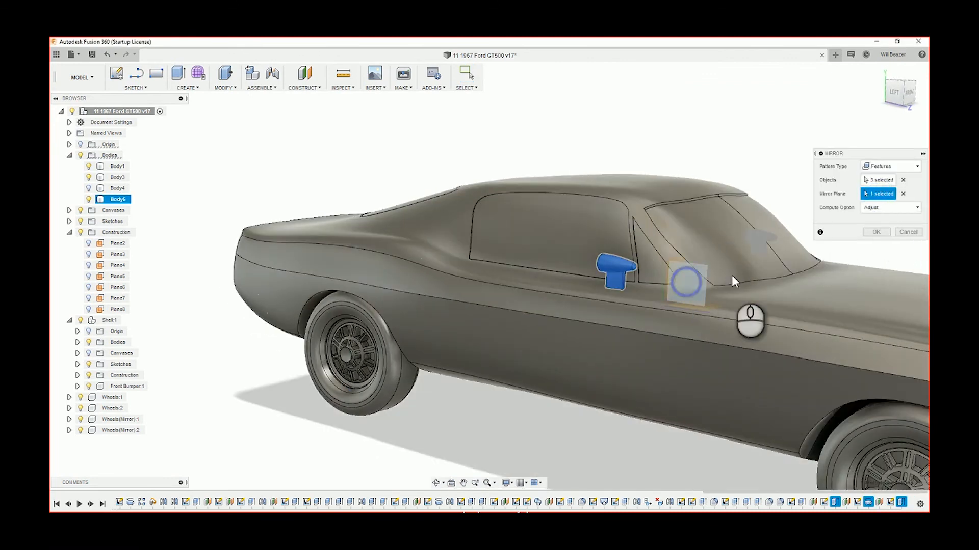
{"action": "left_click", "coordinate": [872, 233]}
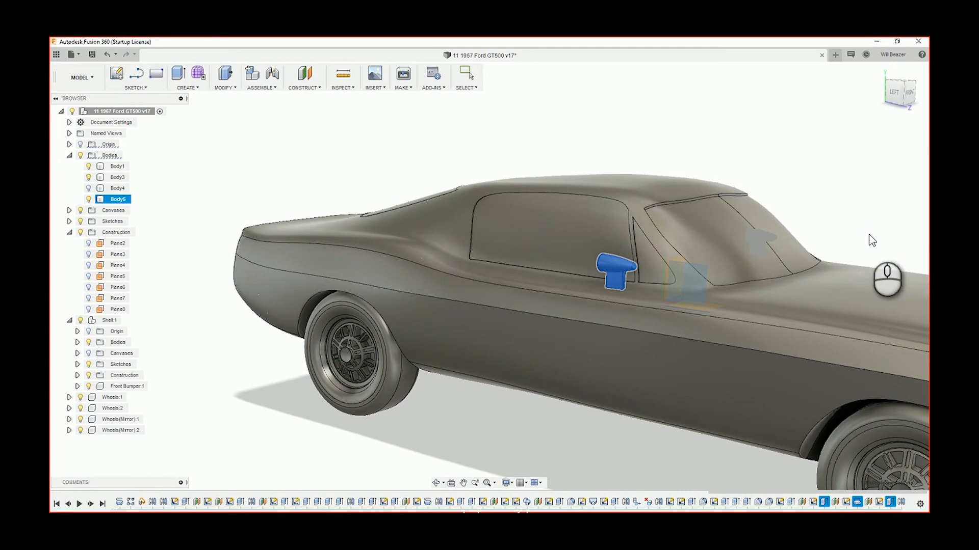
{"action": "middle_click_drag", "start_coordinate": [870, 238], "coordinate": [813, 241], "text": "shift"}
{"action": "scroll", "coordinate": [812, 240], "scroll_direction": "down", "scroll_amount": 5}
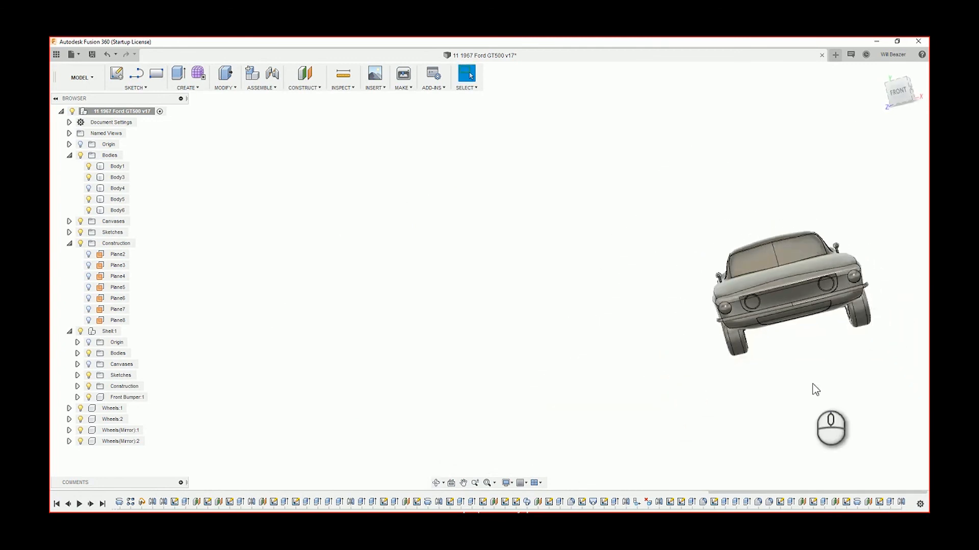
{"action": "middle_click_drag", "start_coordinate": [815, 390], "coordinate": [662, 405], "text": "shift"}
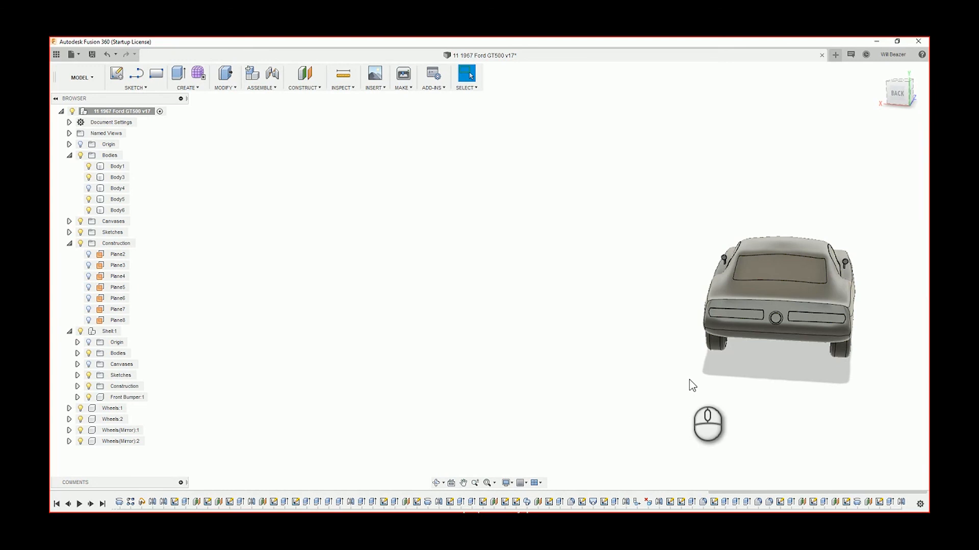
{"action": "scroll", "coordinate": [855, 356], "scroll_direction": "up", "scroll_amount": 2}
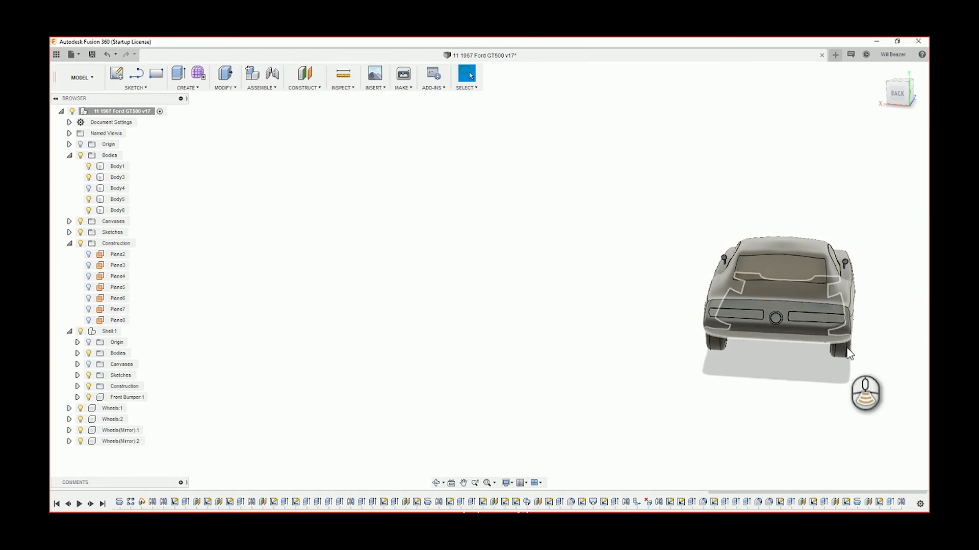